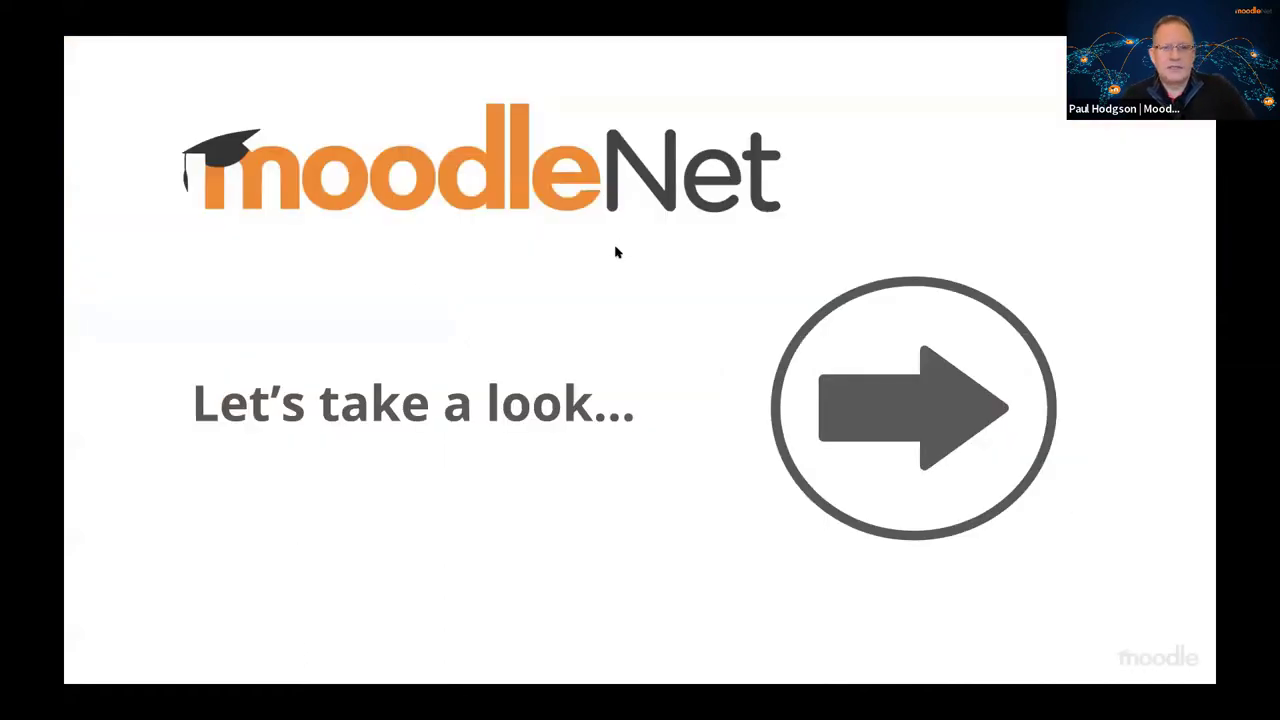
- Leave the slideshow for the MoodleNet Central site, search for "earth" and look through the matching subjects, collections, resources and people
key(Escape)
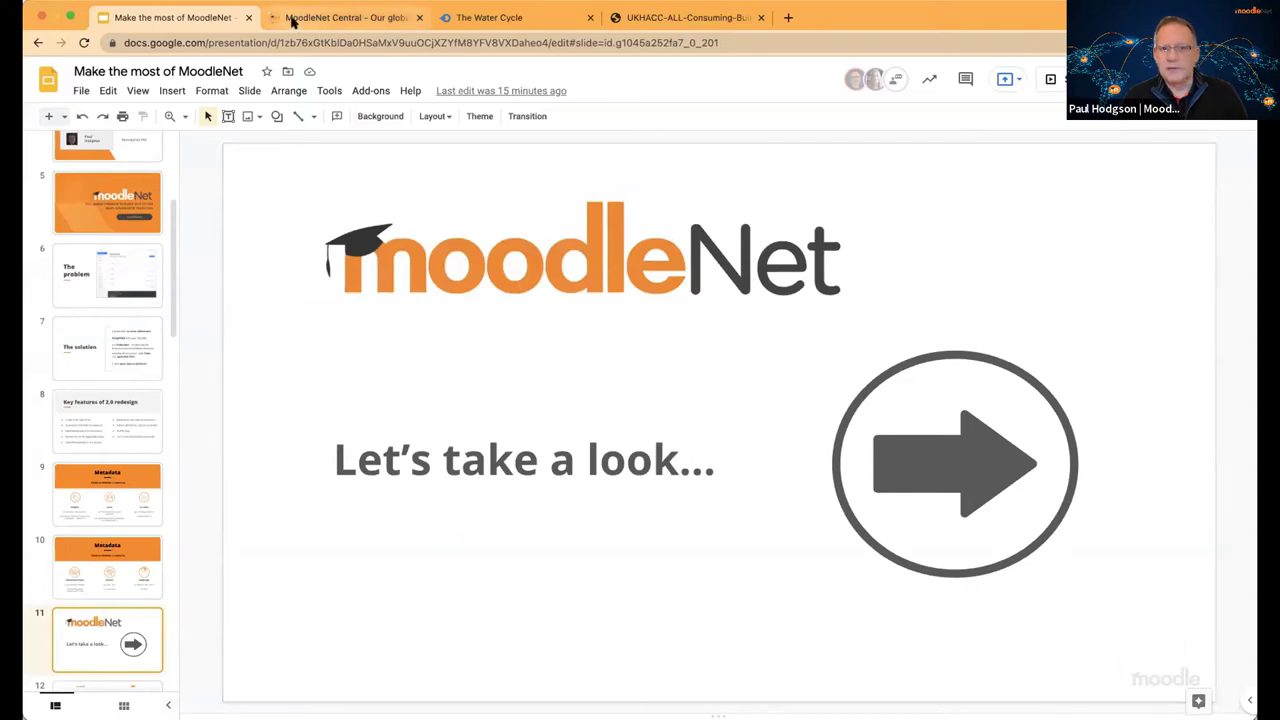
click(293, 22)
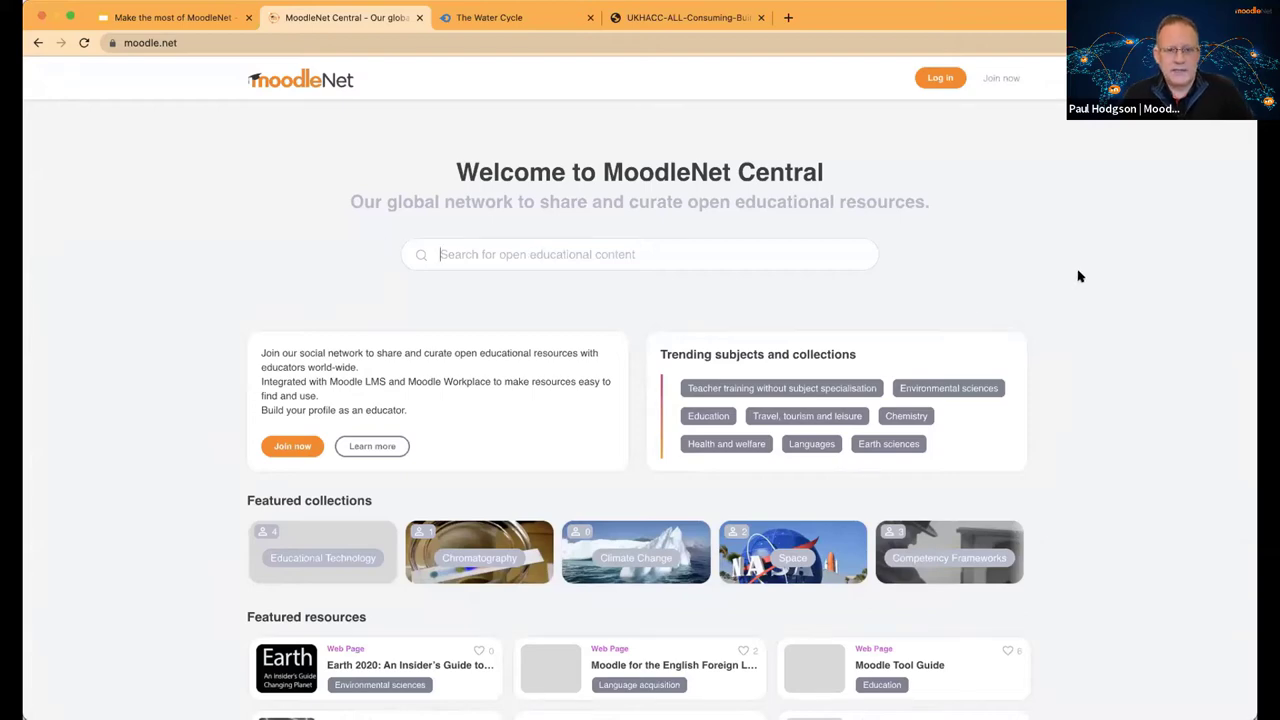
text(earth)
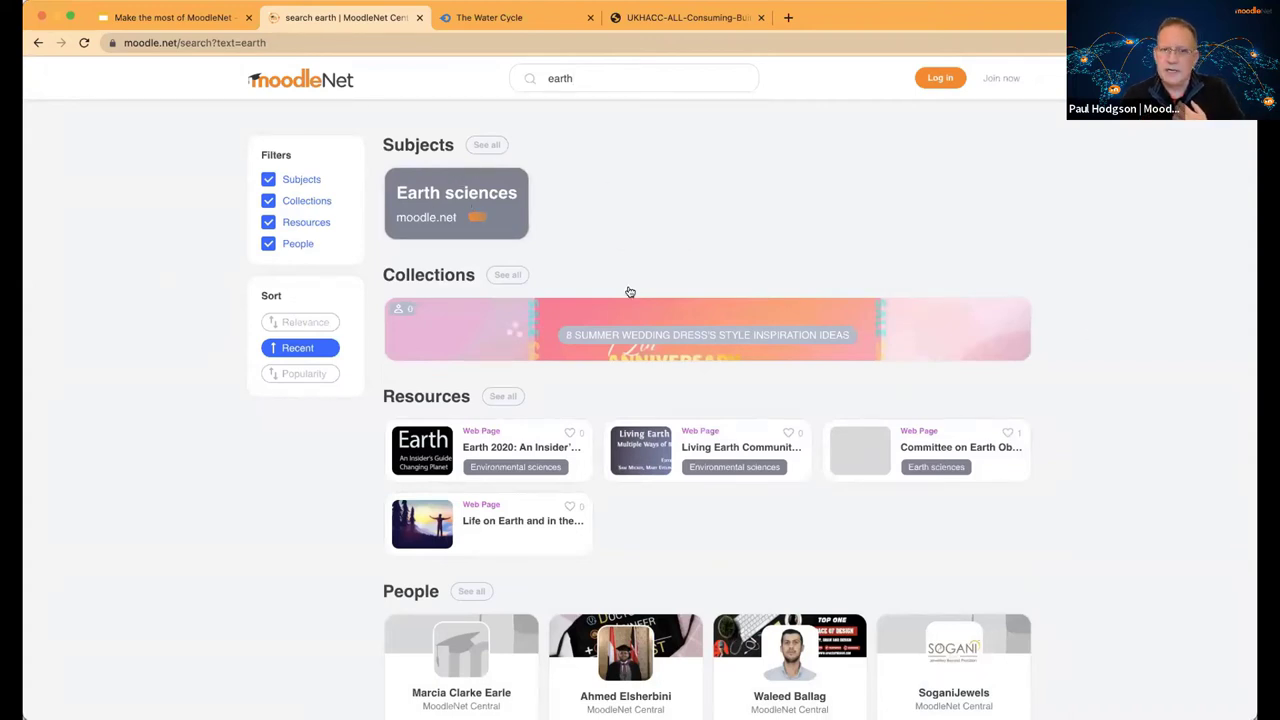
scroll(492, 330, down, 1)
scroll(529, 360, down, 3)
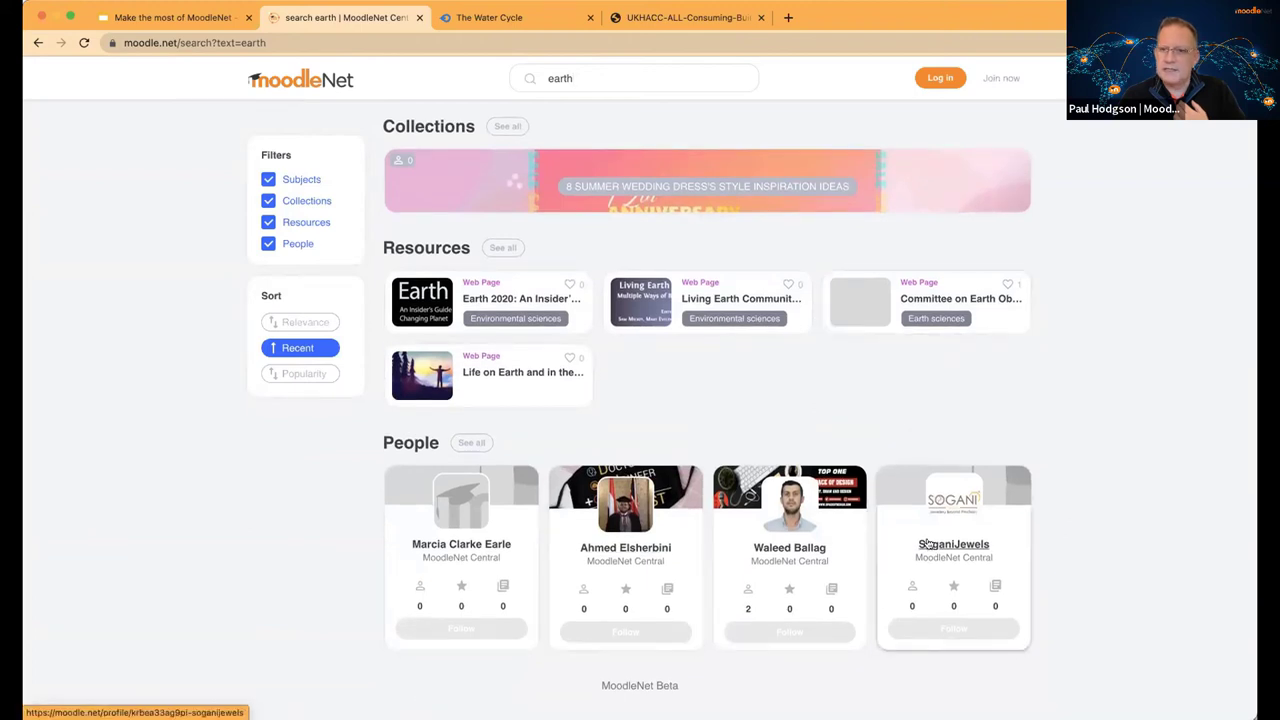
scroll(736, 314, up, 3)
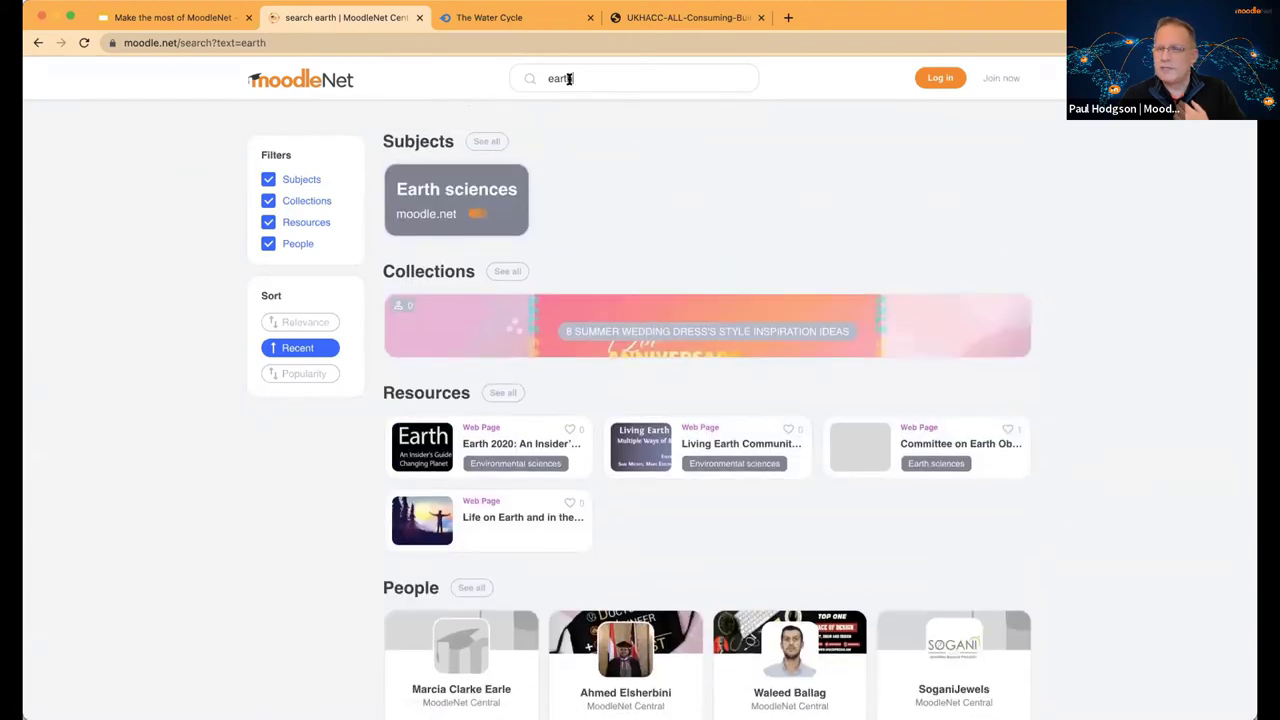
- Replace the search term with "climate", review the results and open the Climate Change collection
drag(583, 78, 537, 70)
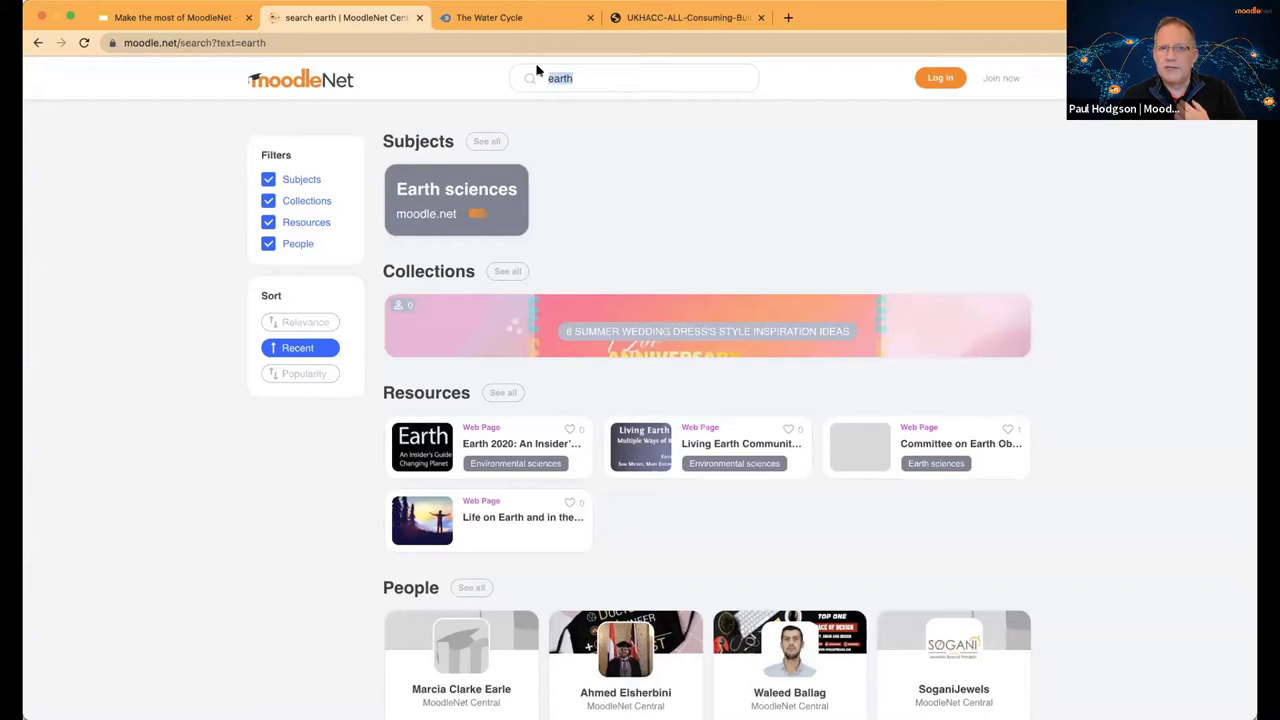
text(climate)
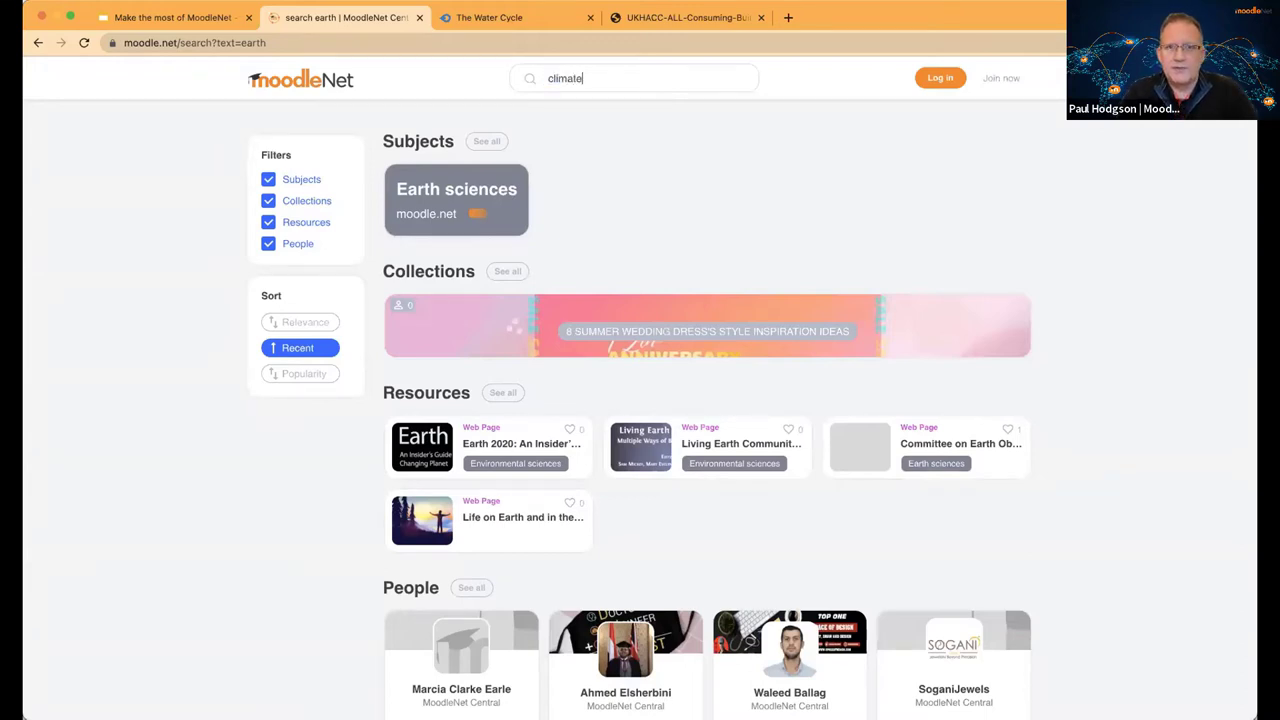
key(Return)
scroll(1054, 300, down, 1)
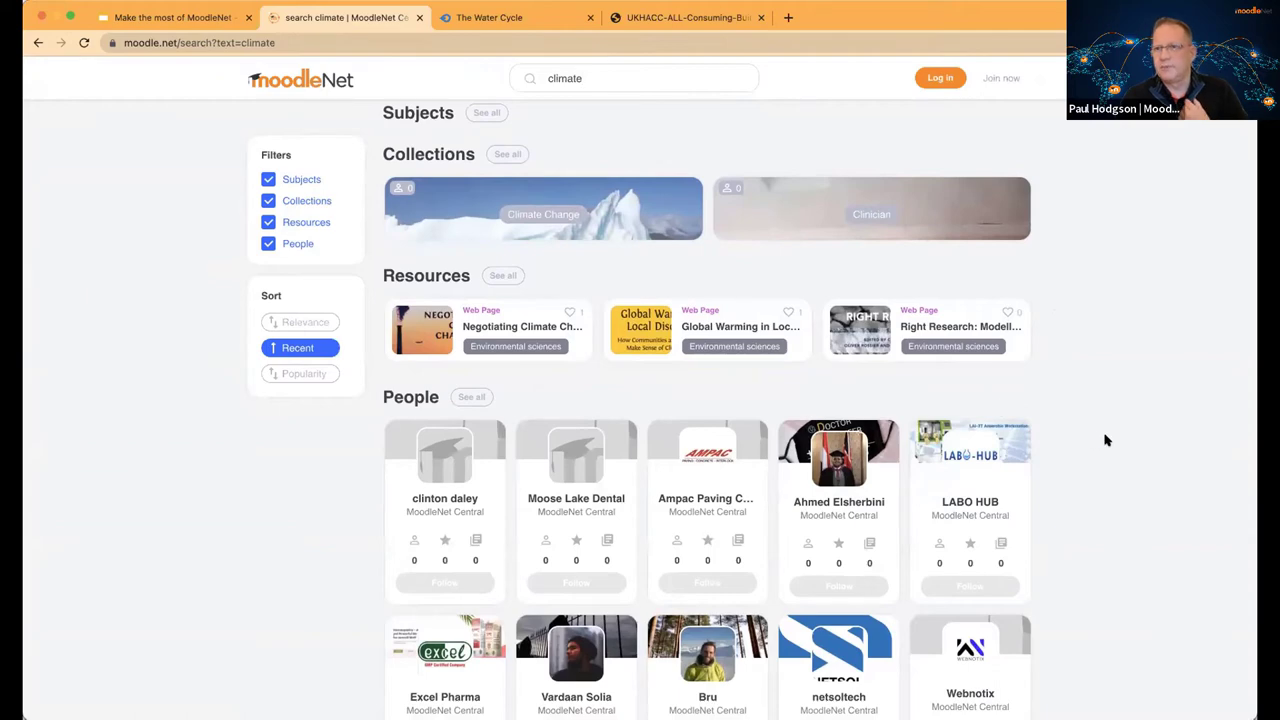
scroll(1103, 425, down, 3)
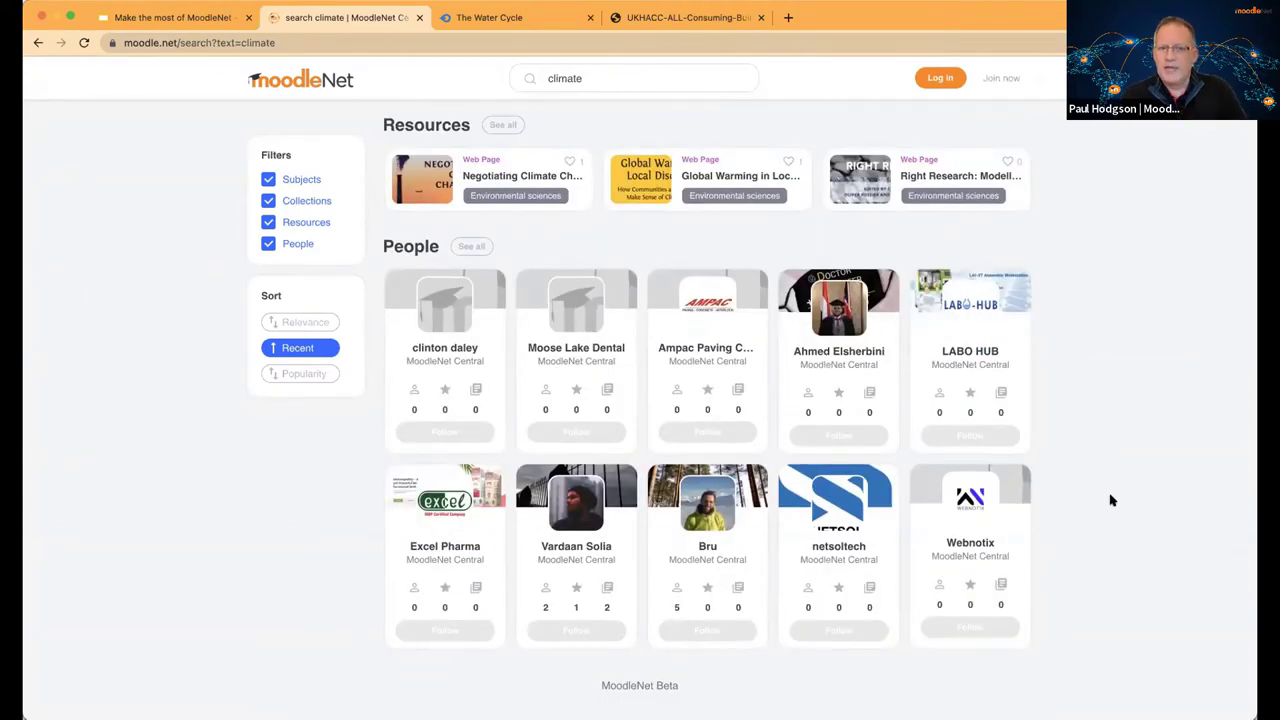
scroll(1110, 500, up, 4)
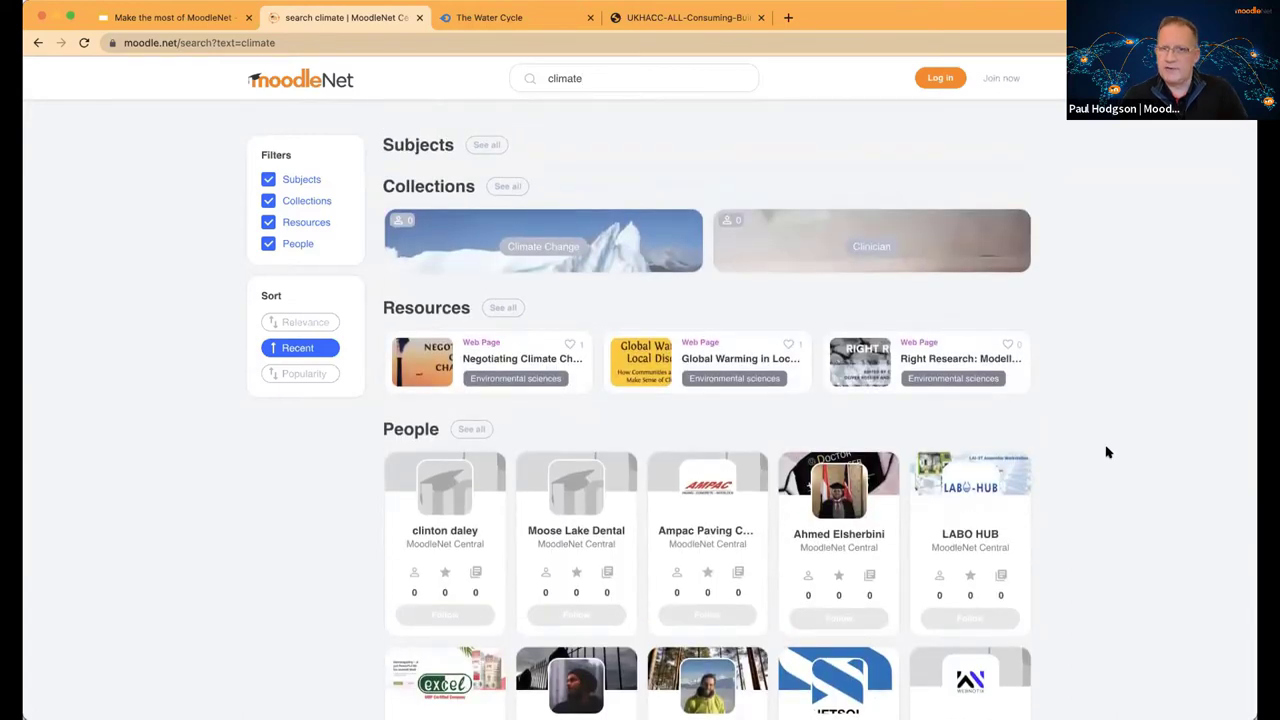
scroll(840, 430, down, 3)
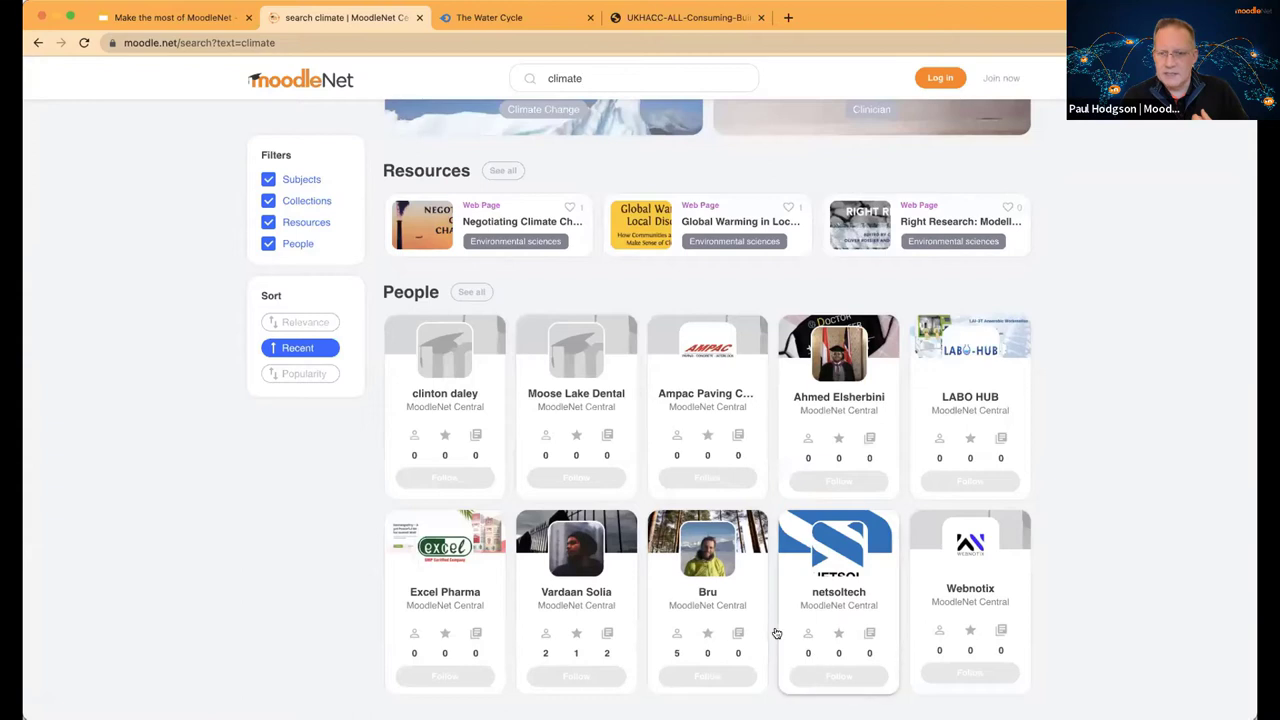
scroll(530, 235, up, 3)
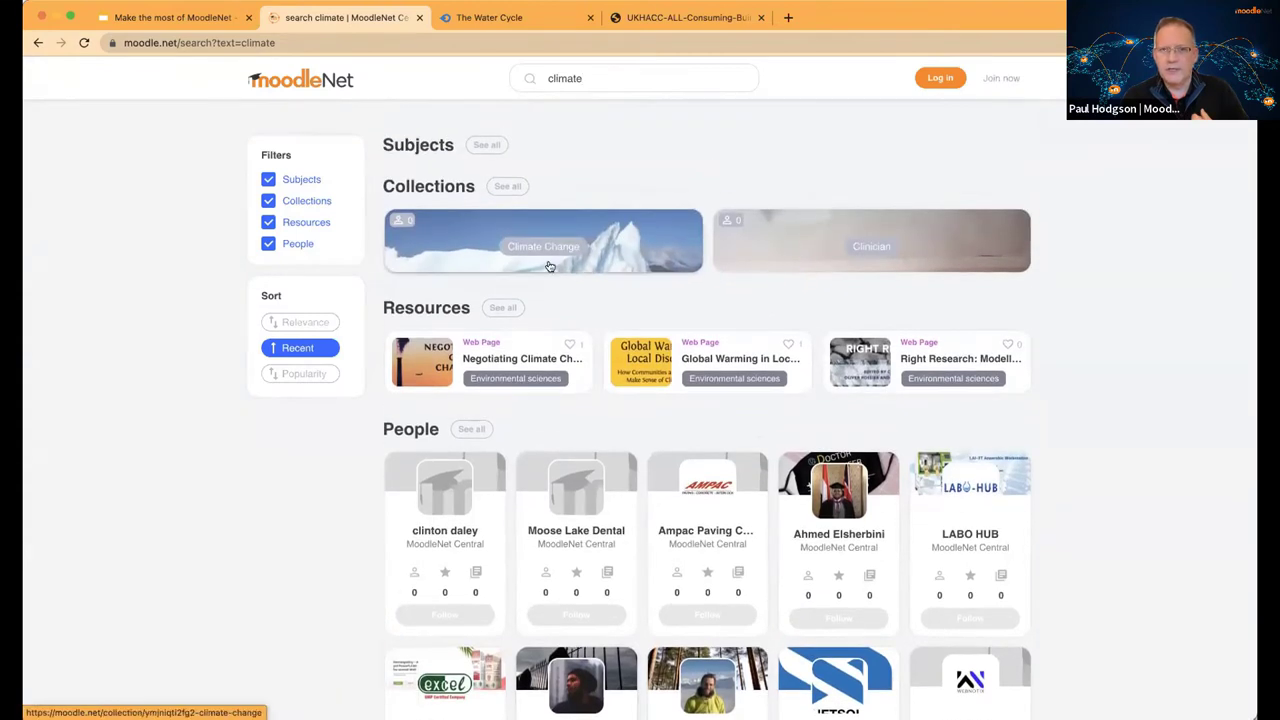
click(535, 243)
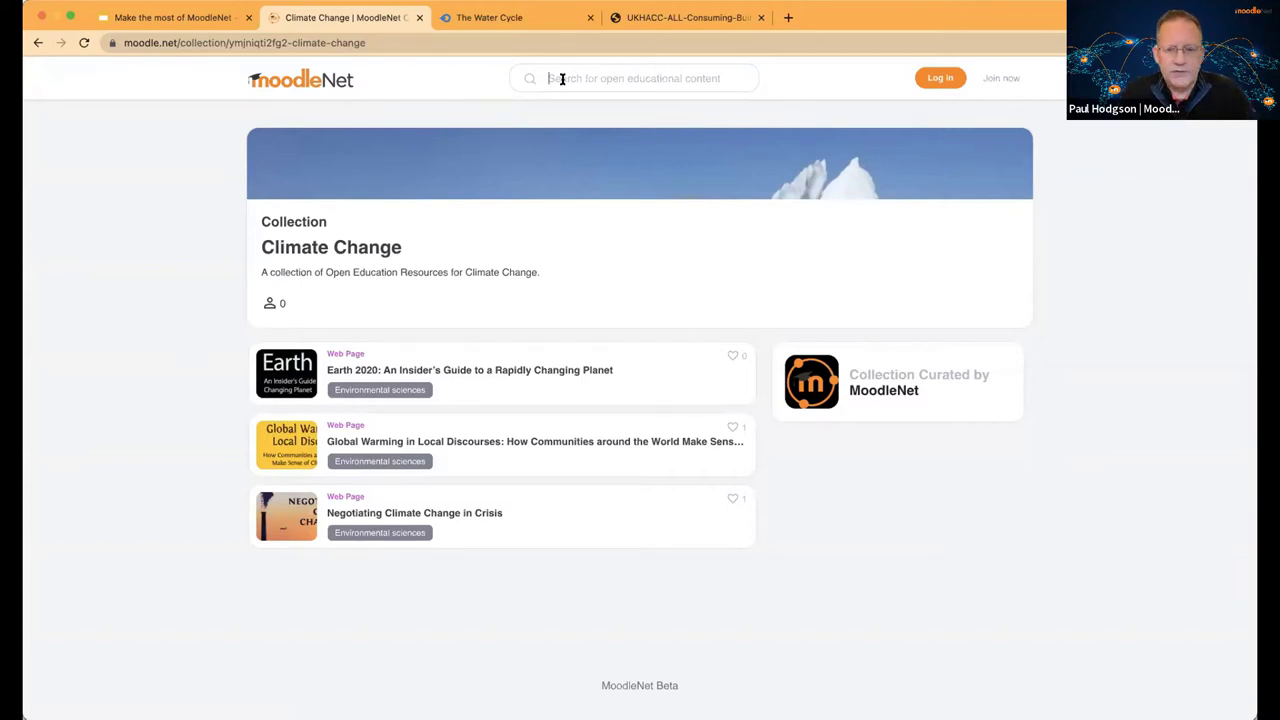
- Search for the MoodleNet community liaison by partial surname, open their profile and look over their latest resources
text(kras)
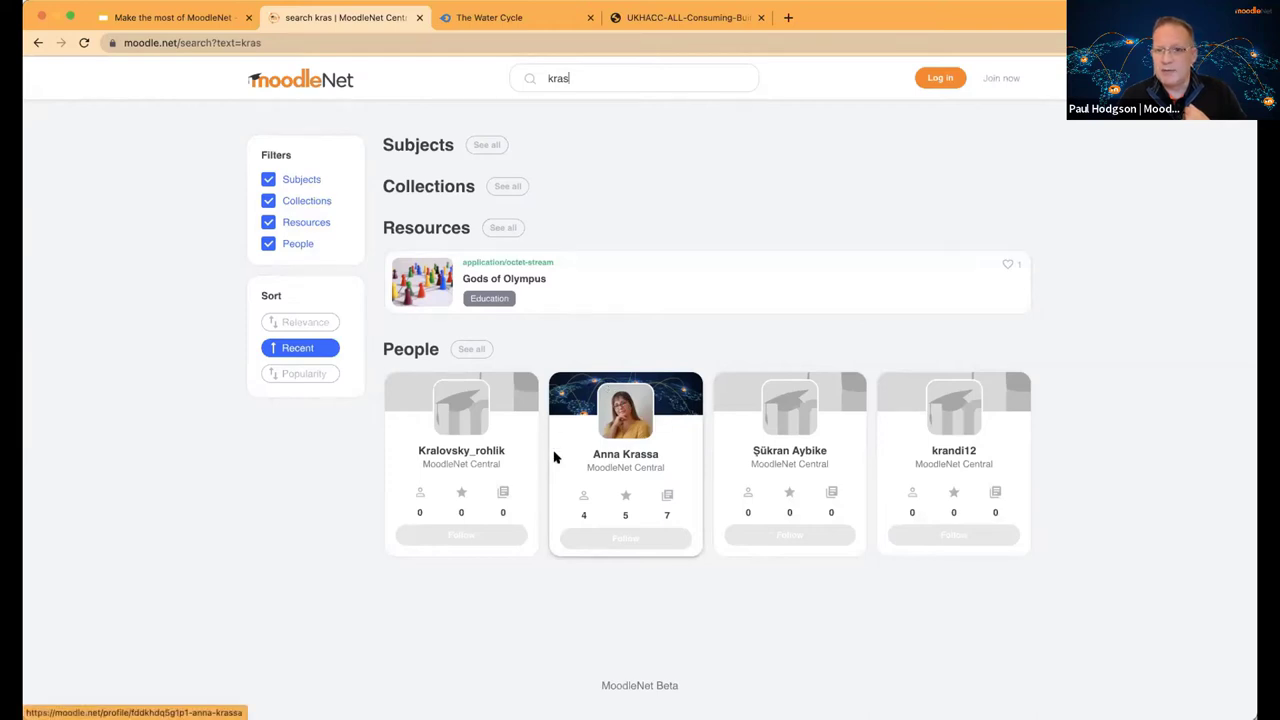
click(613, 453)
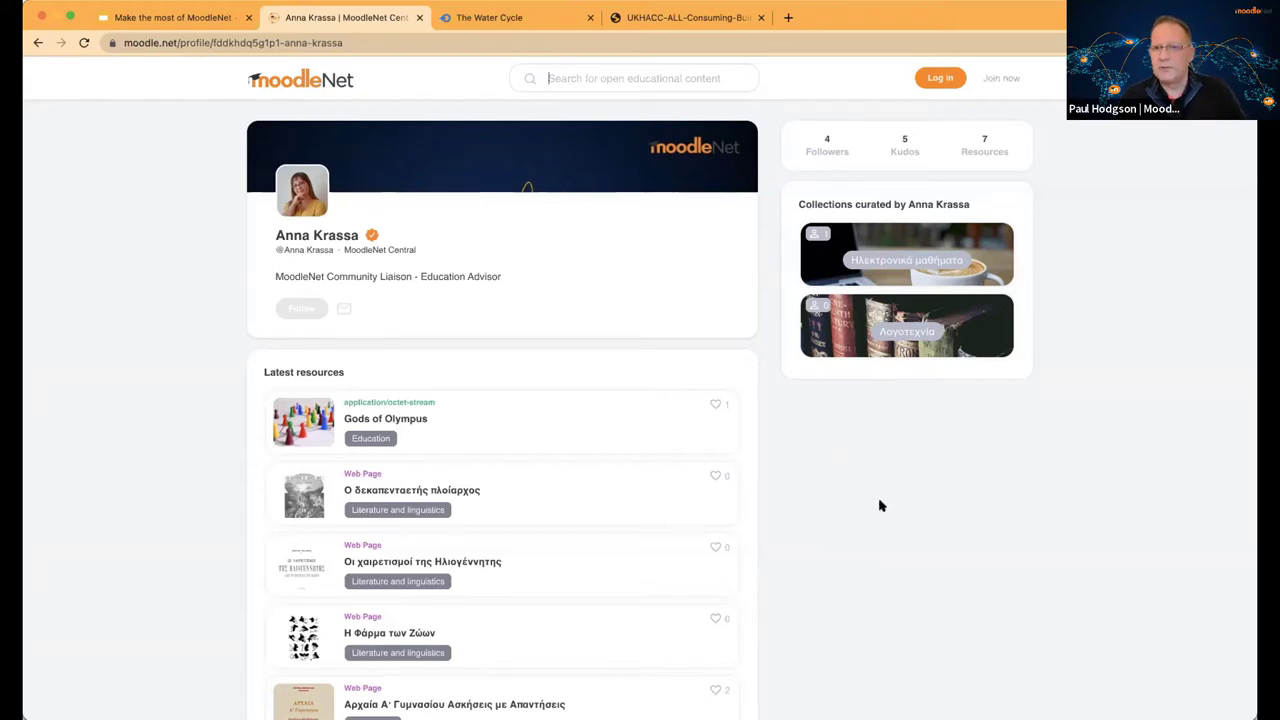
scroll(820, 474, down, 3)
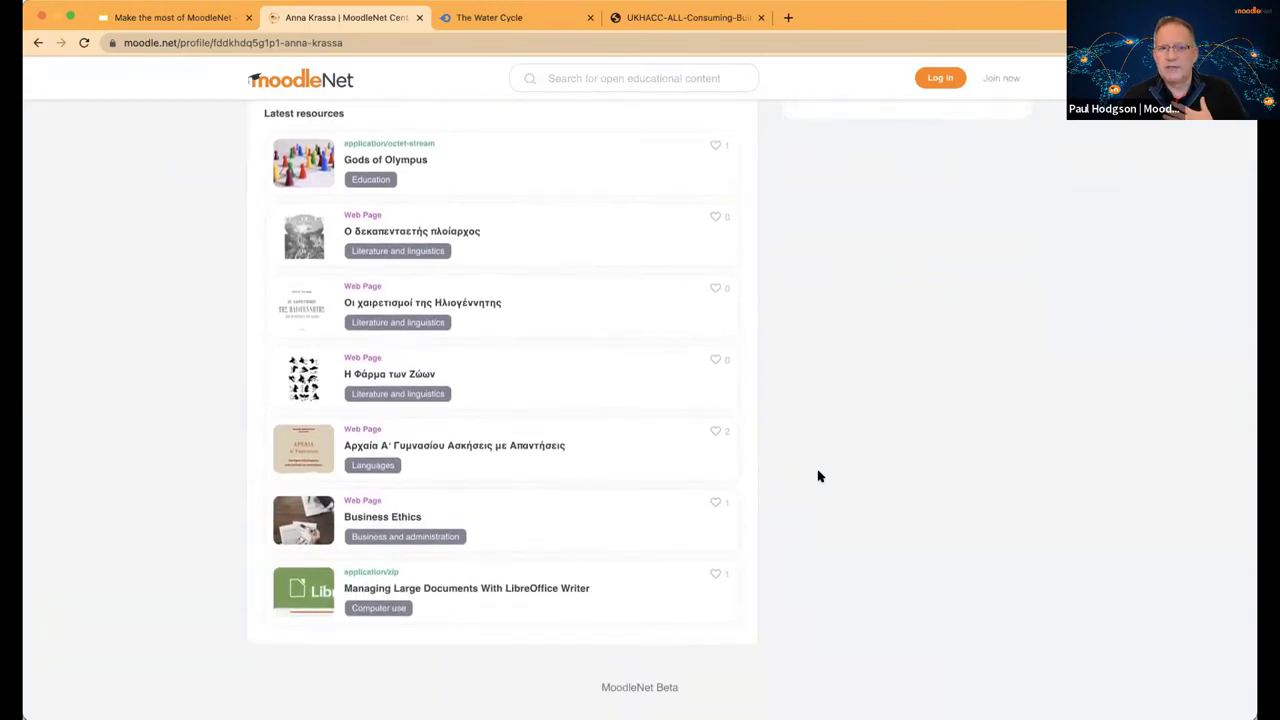
scroll(818, 475, up, 3)
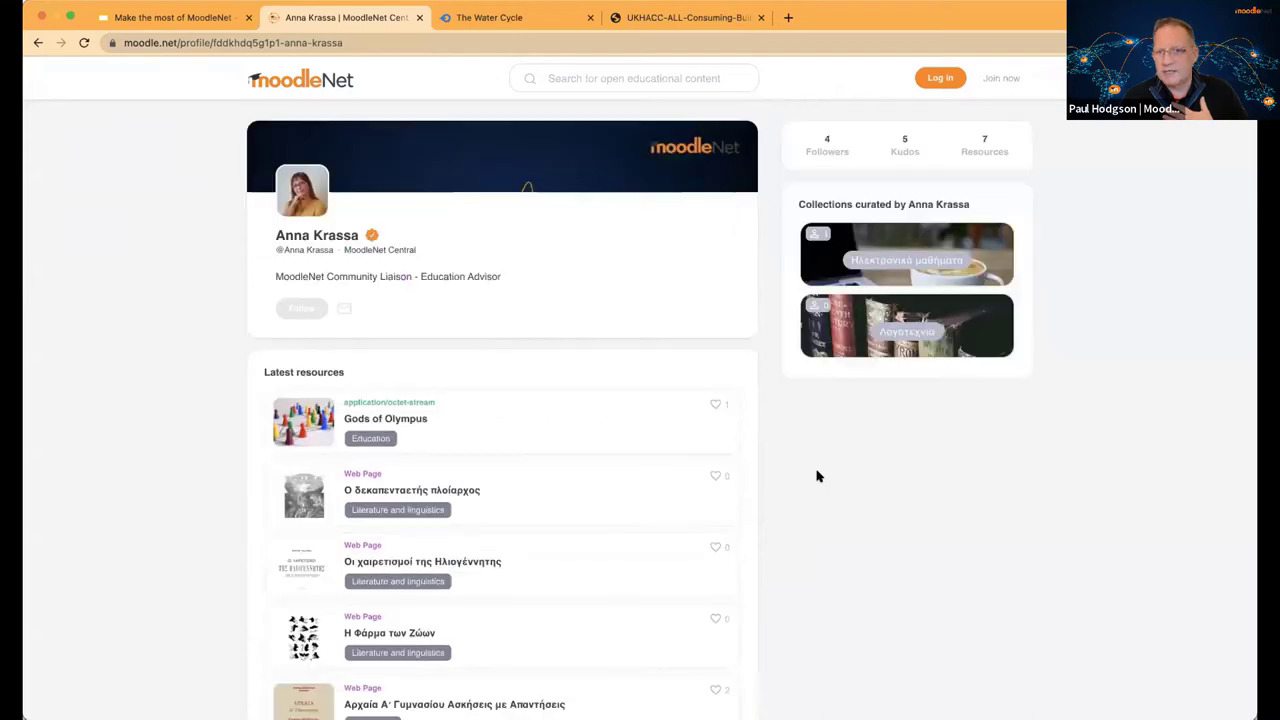
- View the curated collection "Ηλεκτρονικά μαθήματα", return to the curator's profile and examine the kudos and the likes on the latest resources
click(885, 266)
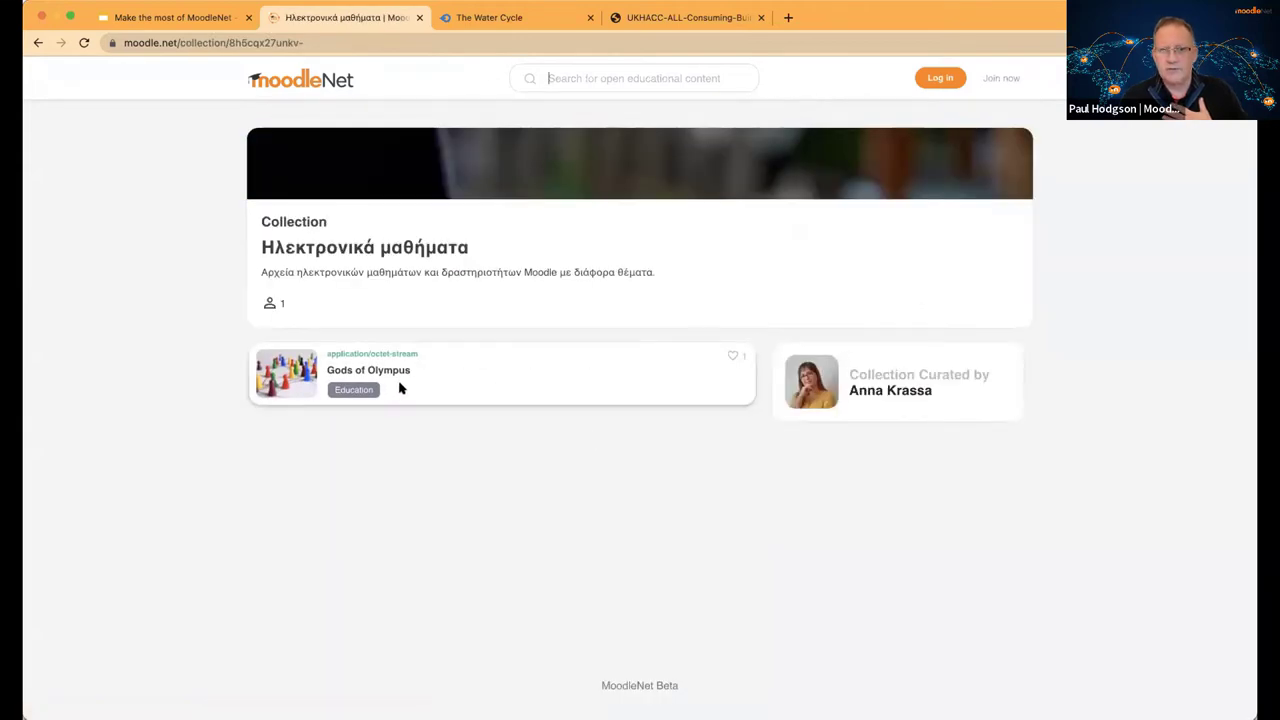
click(40, 43)
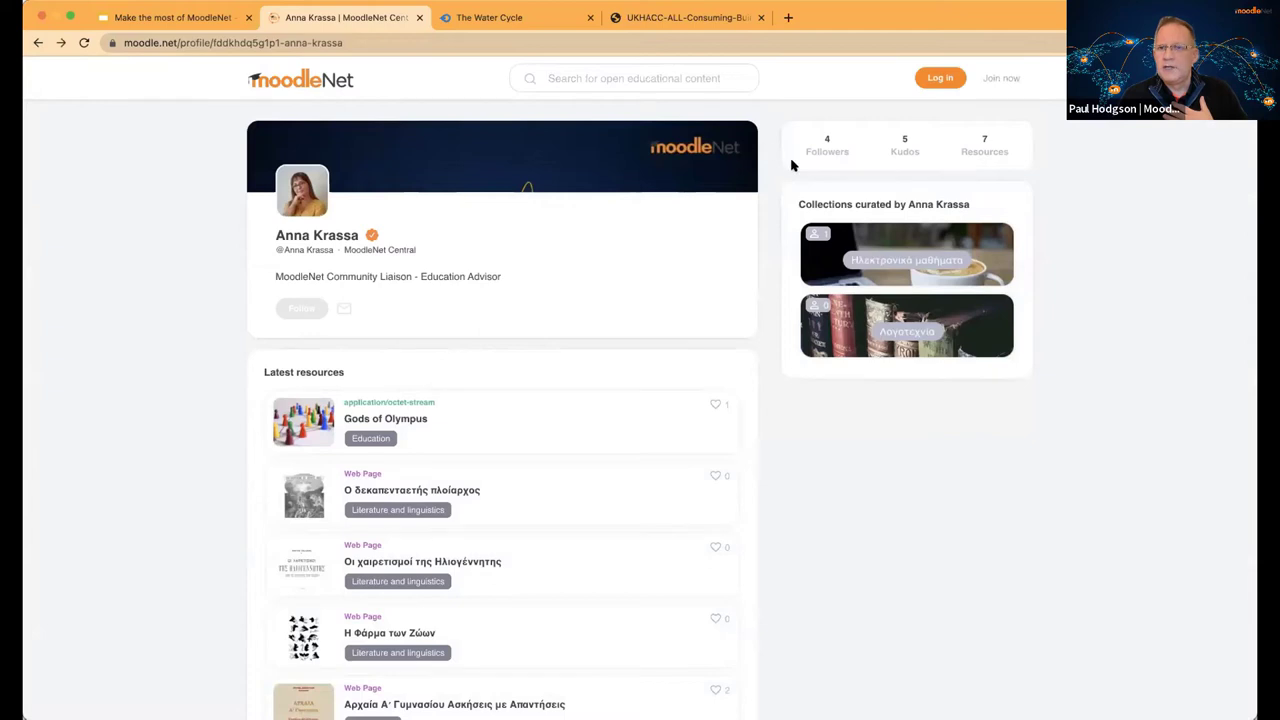
click(905, 144)
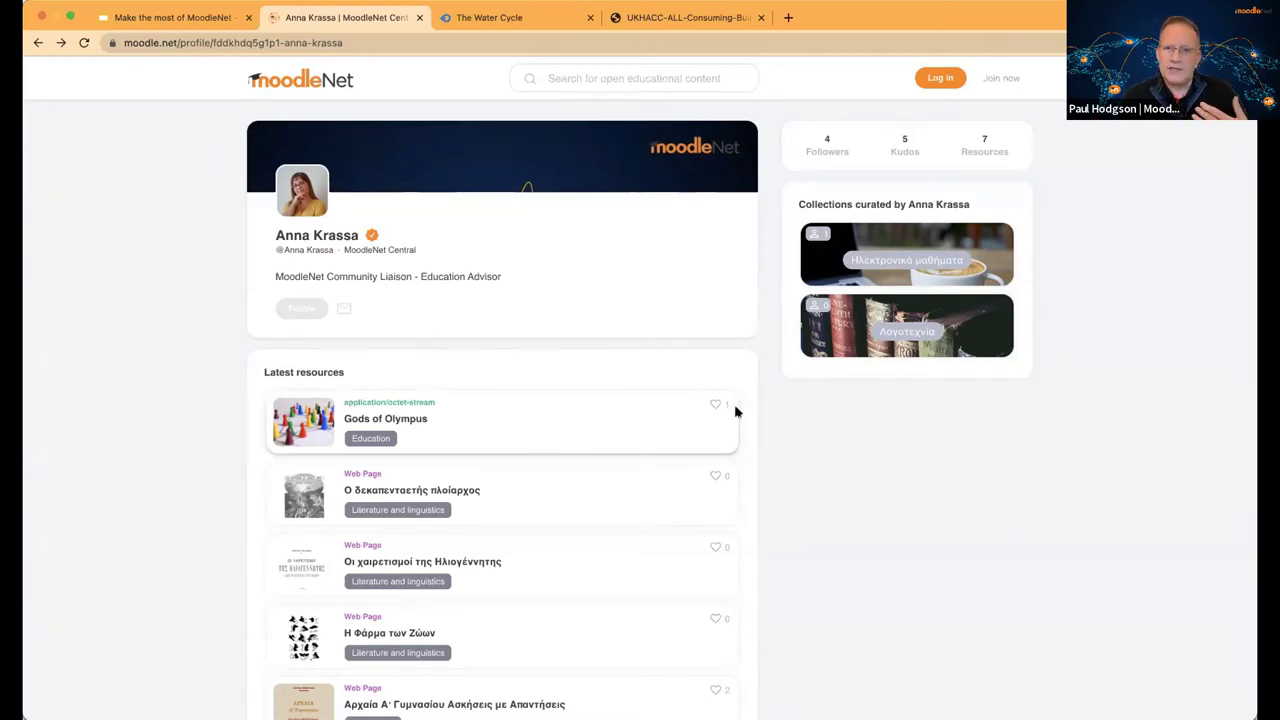
scroll(717, 533, down, 5)
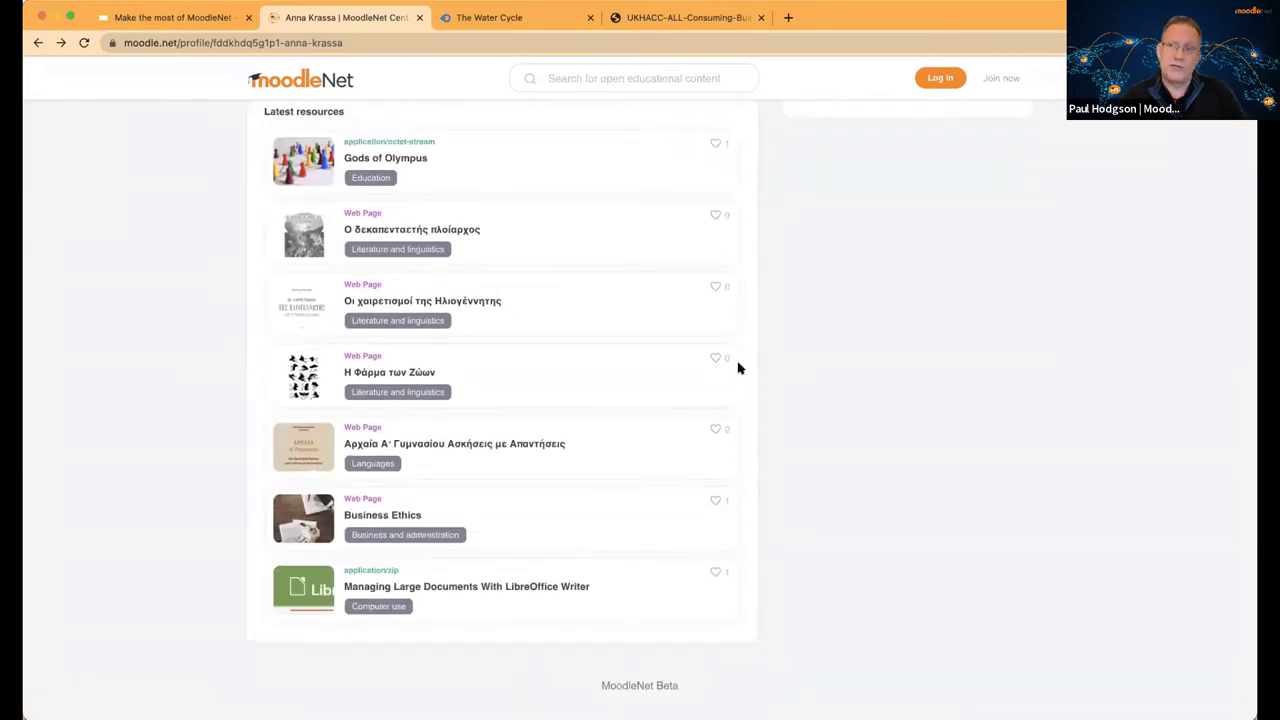
scroll(735, 372, up, 5)
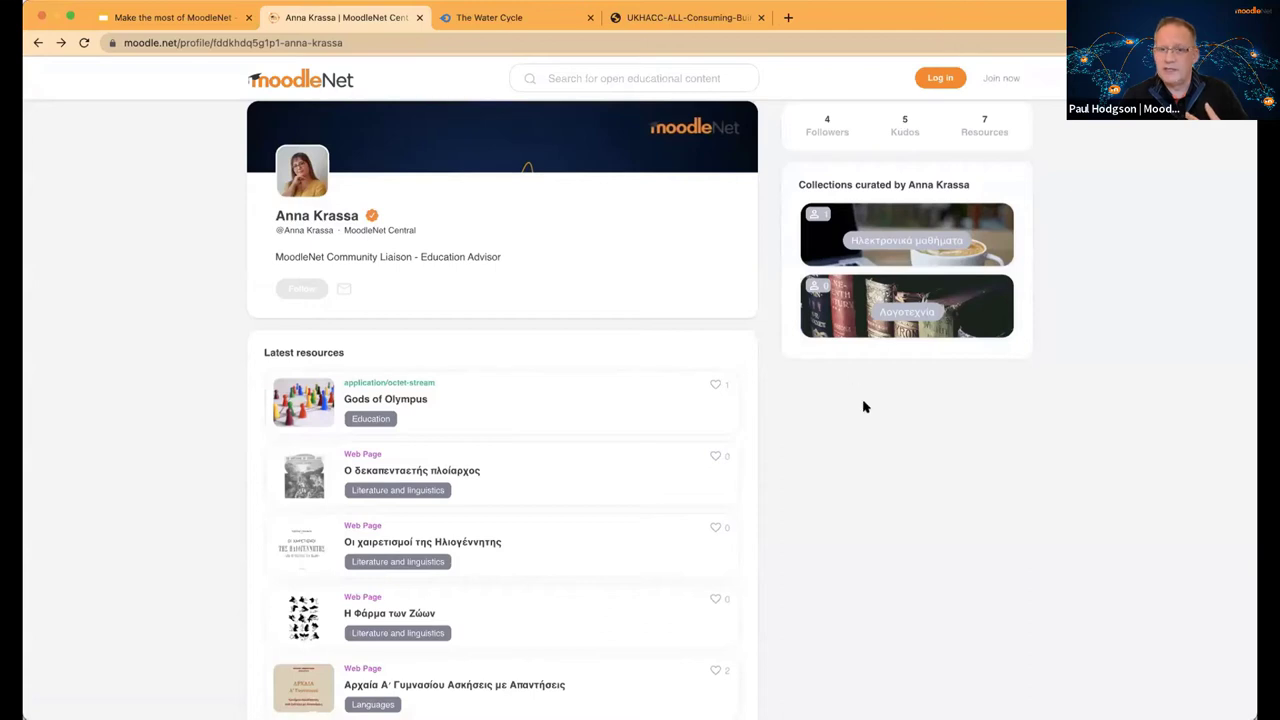
scroll(865, 407, down, 4)
scroll(865, 407, down, 1)
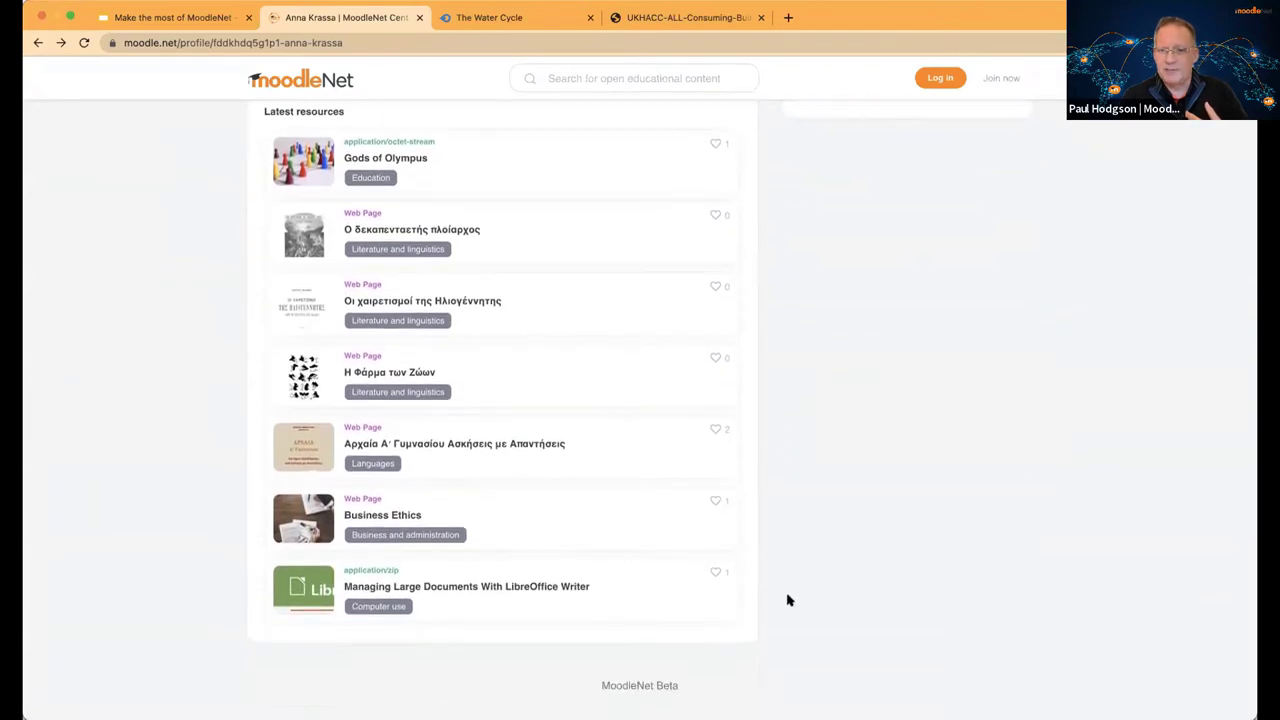
scroll(816, 350, up, 5)
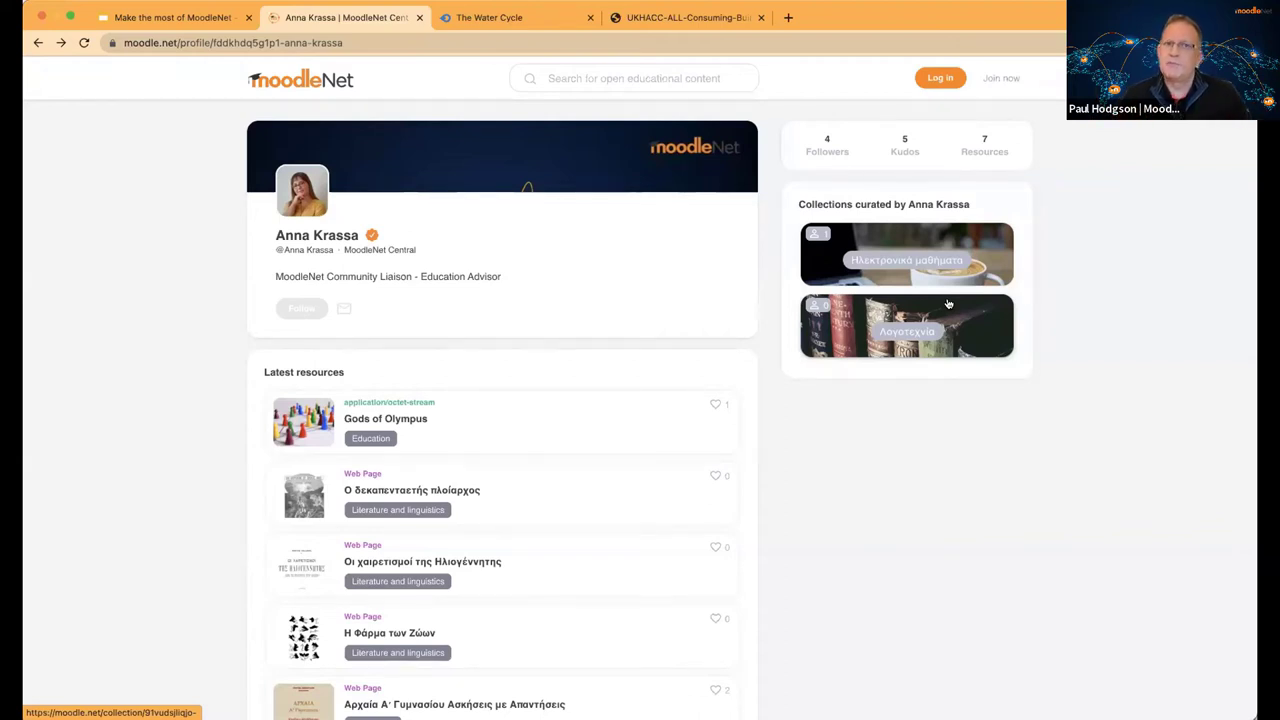
- Return to the MoodleNet home page and log in to the account
click(318, 84)
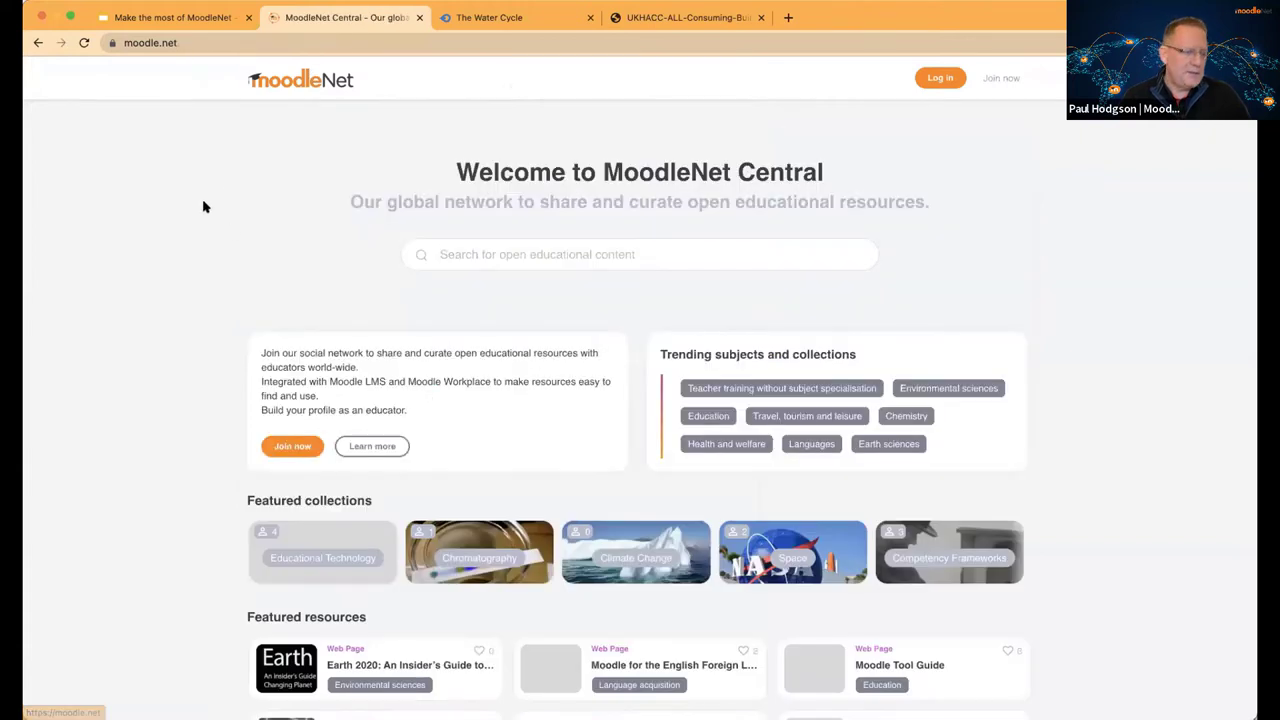
click(940, 77)
click(522, 440)
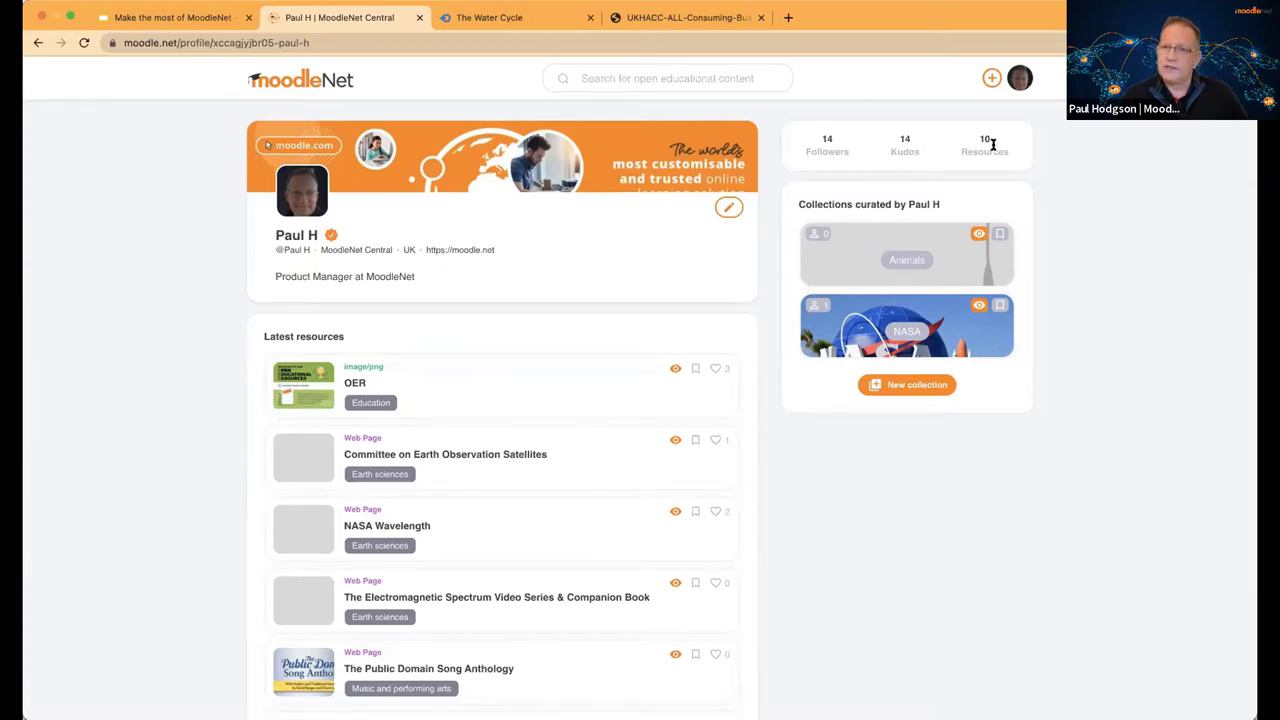
- Look through the logged-in profile's latest resources and curated collections
scroll(554, 222, down, 3)
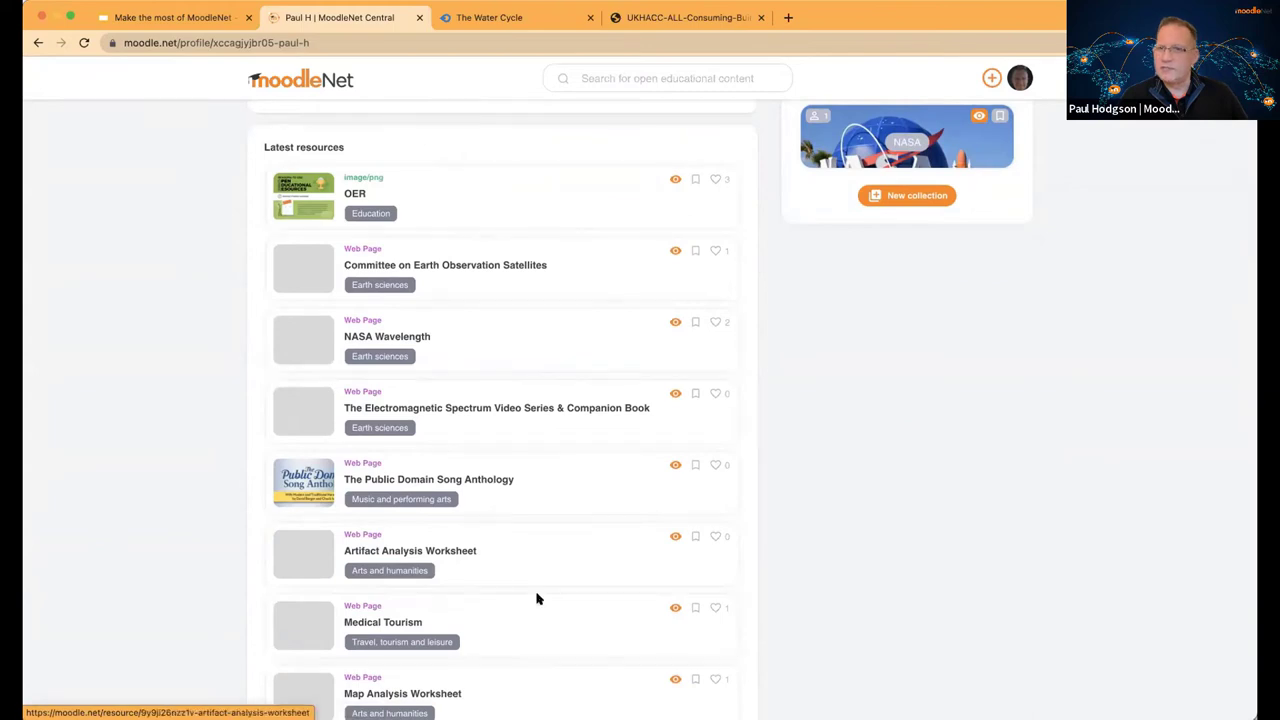
scroll(536, 598, up, 2)
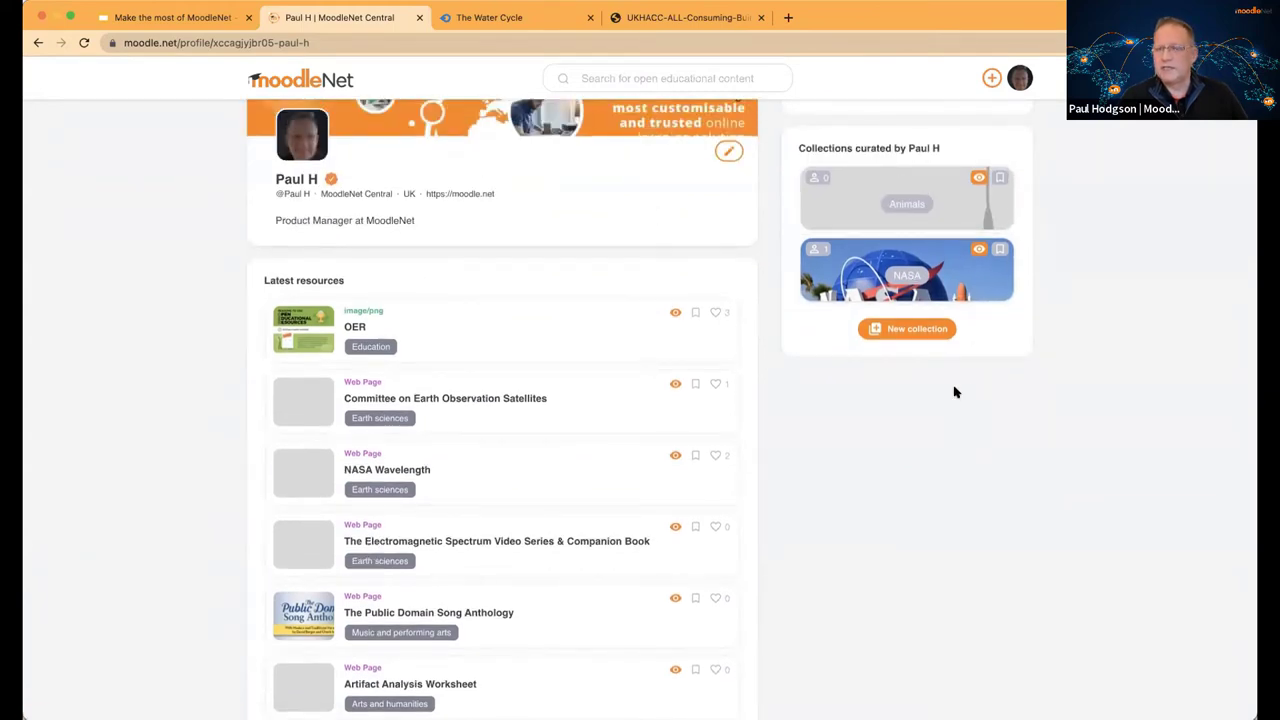
scroll(955, 425, up, 1)
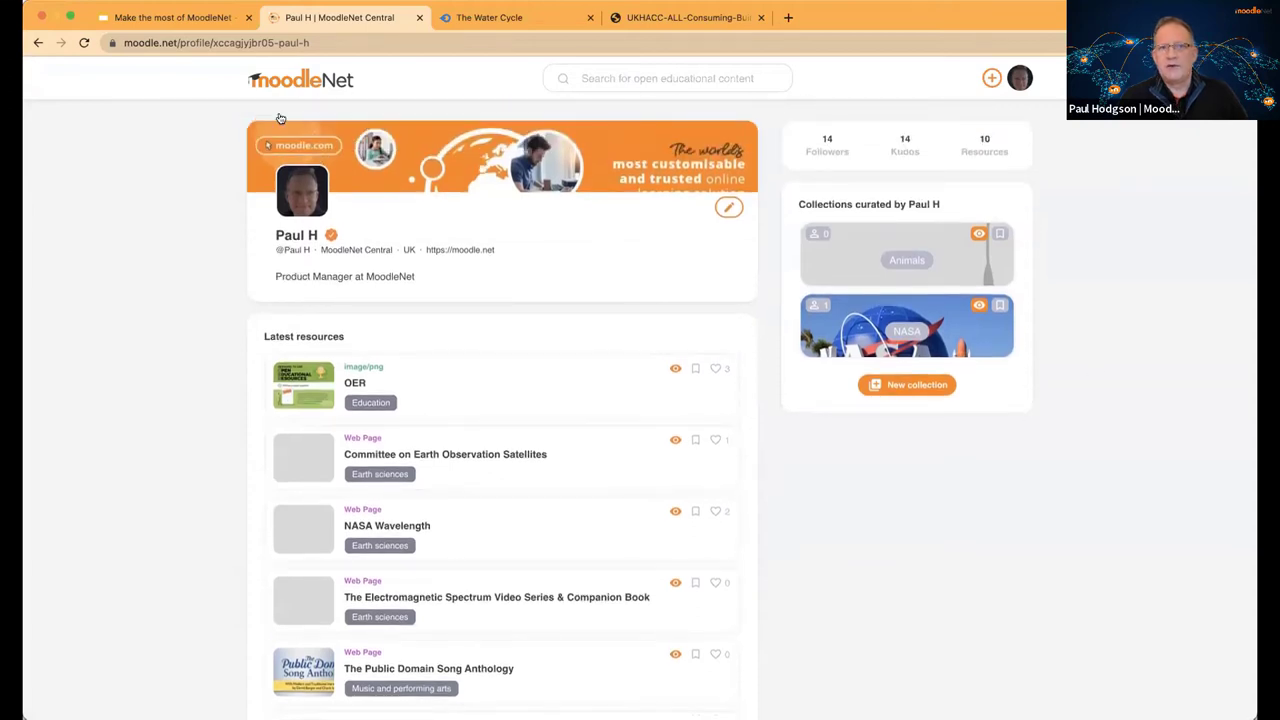
- Go back to the home page while logged in, search for "climate" again, review the follow options and open the Climate Change collection
click(296, 84)
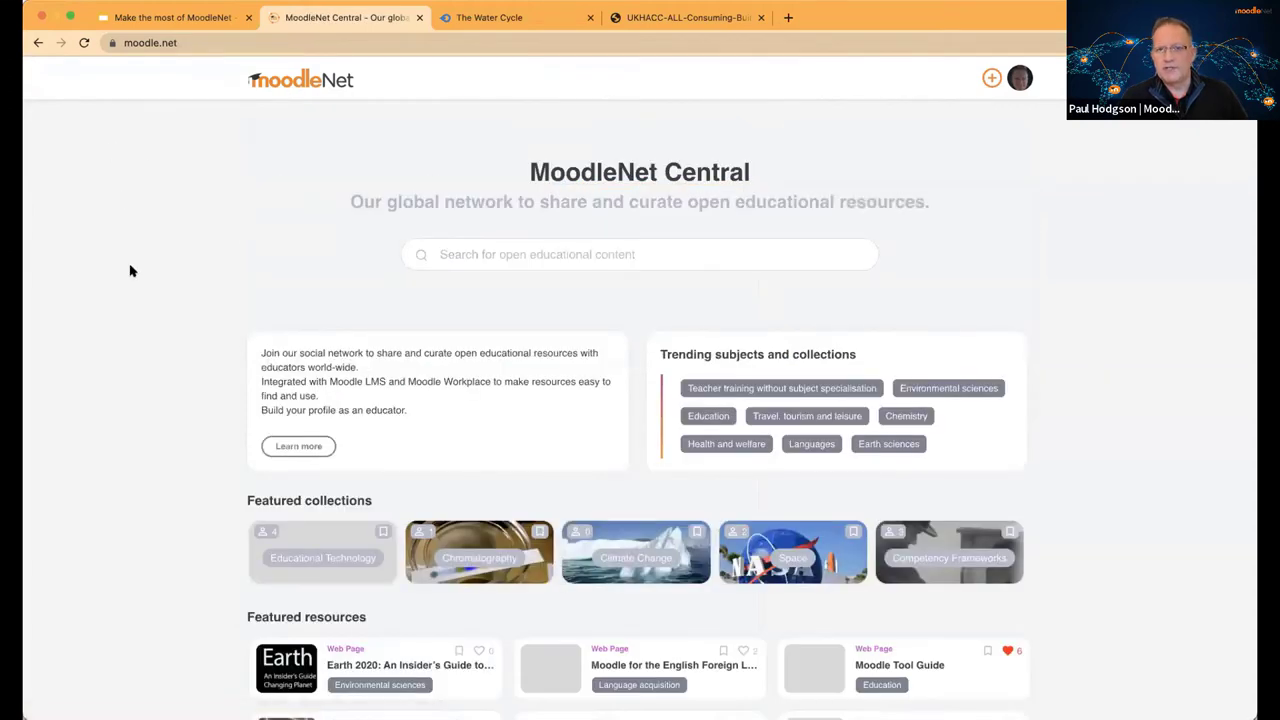
text(climate)
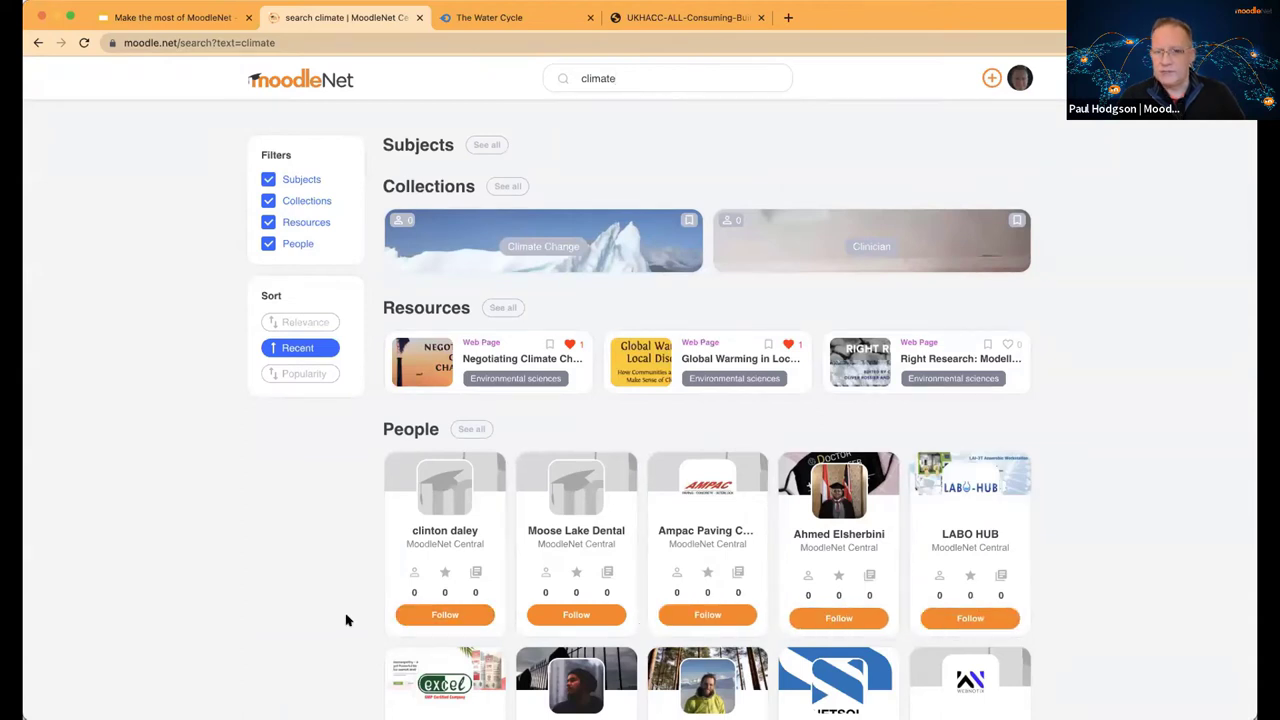
scroll(1088, 457, down, 2)
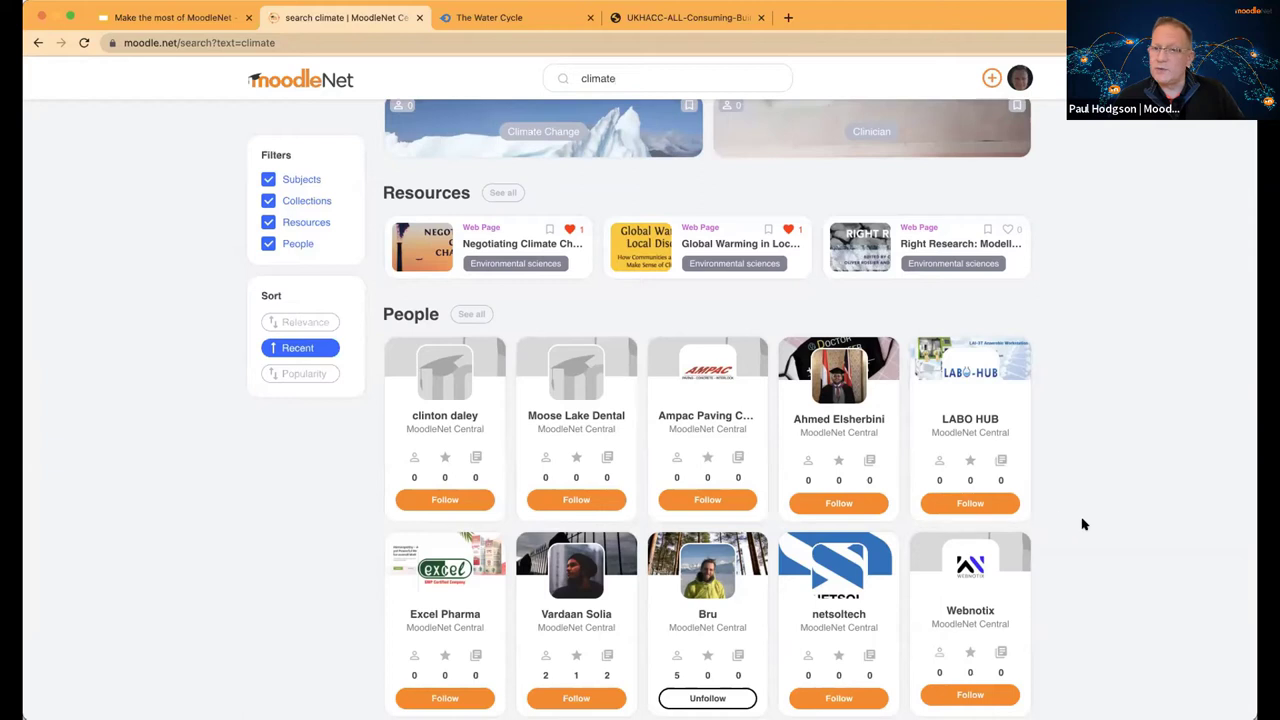
scroll(1124, 492, down, 1)
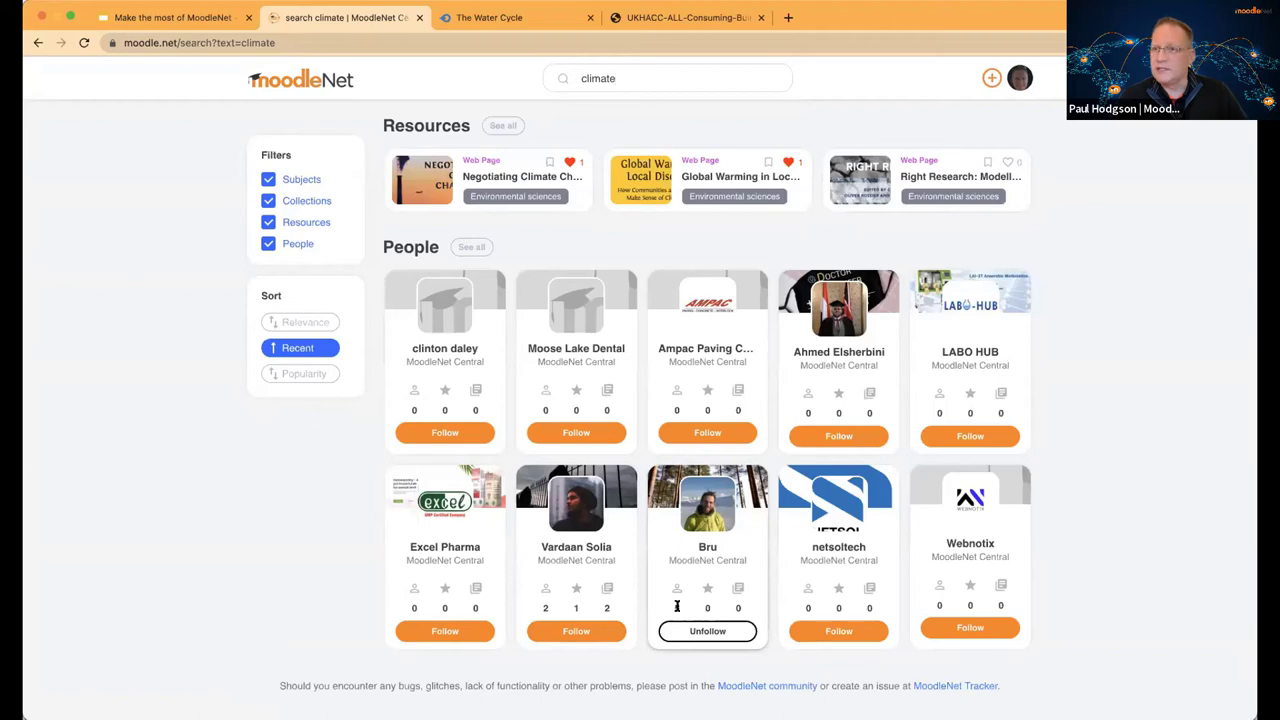
scroll(690, 560, up, 3)
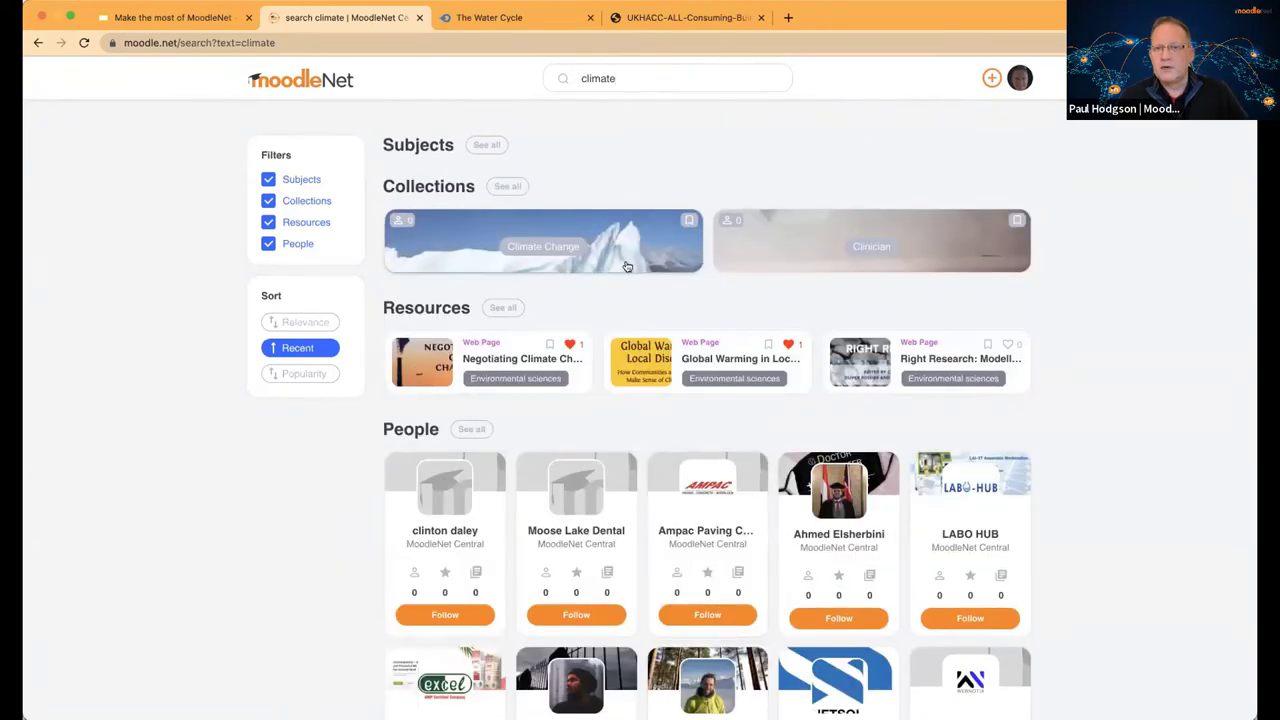
click(590, 256)
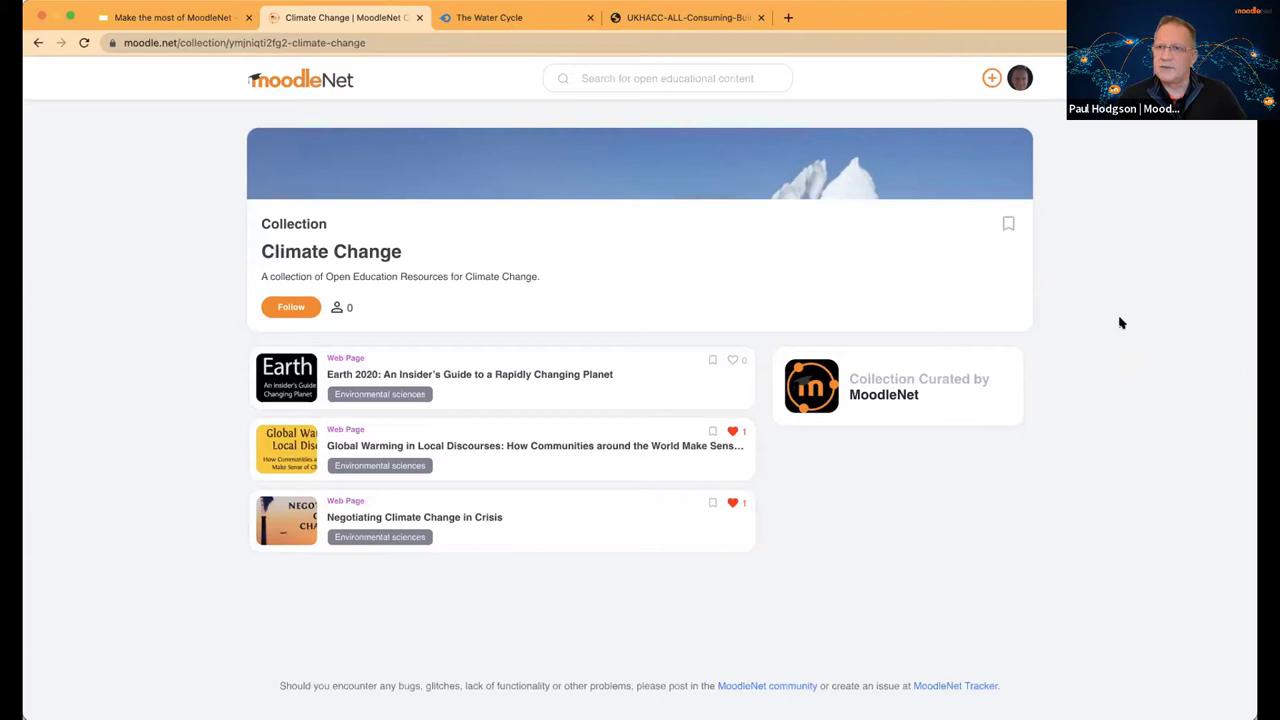
- Follow the Climate Change collection and review the followed subjects, collections and people
click(283, 307)
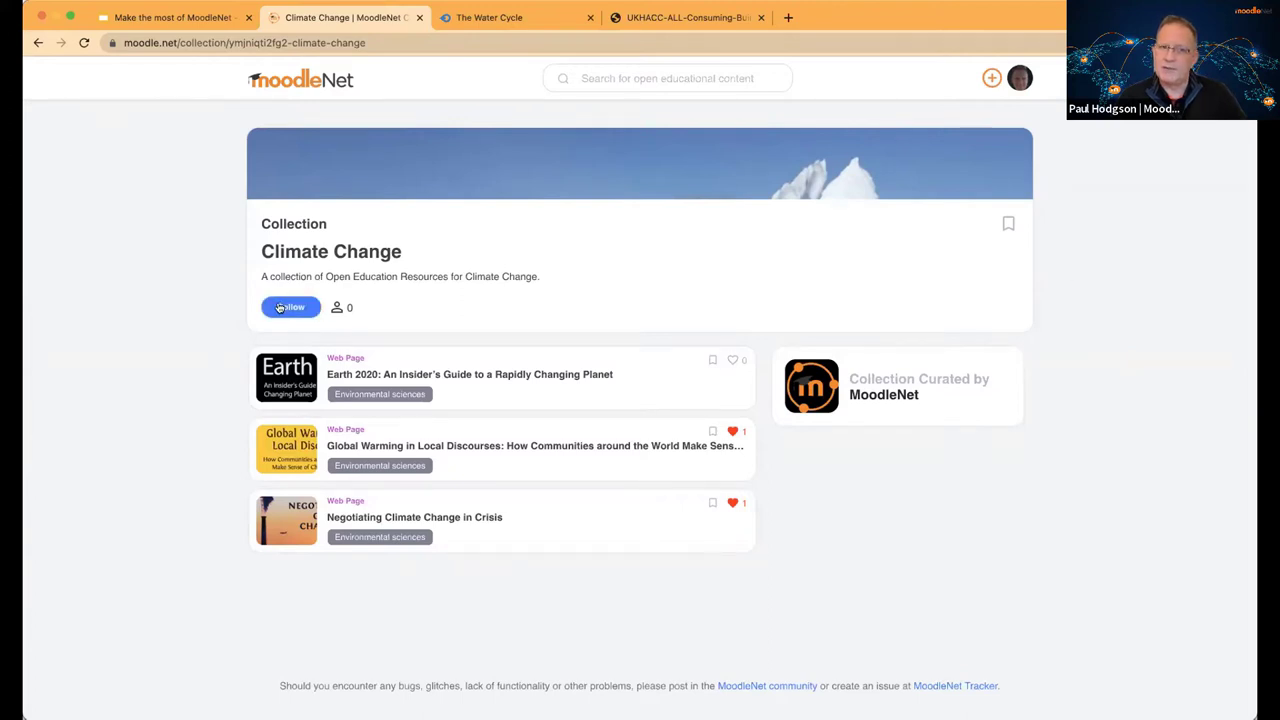
click(1018, 79)
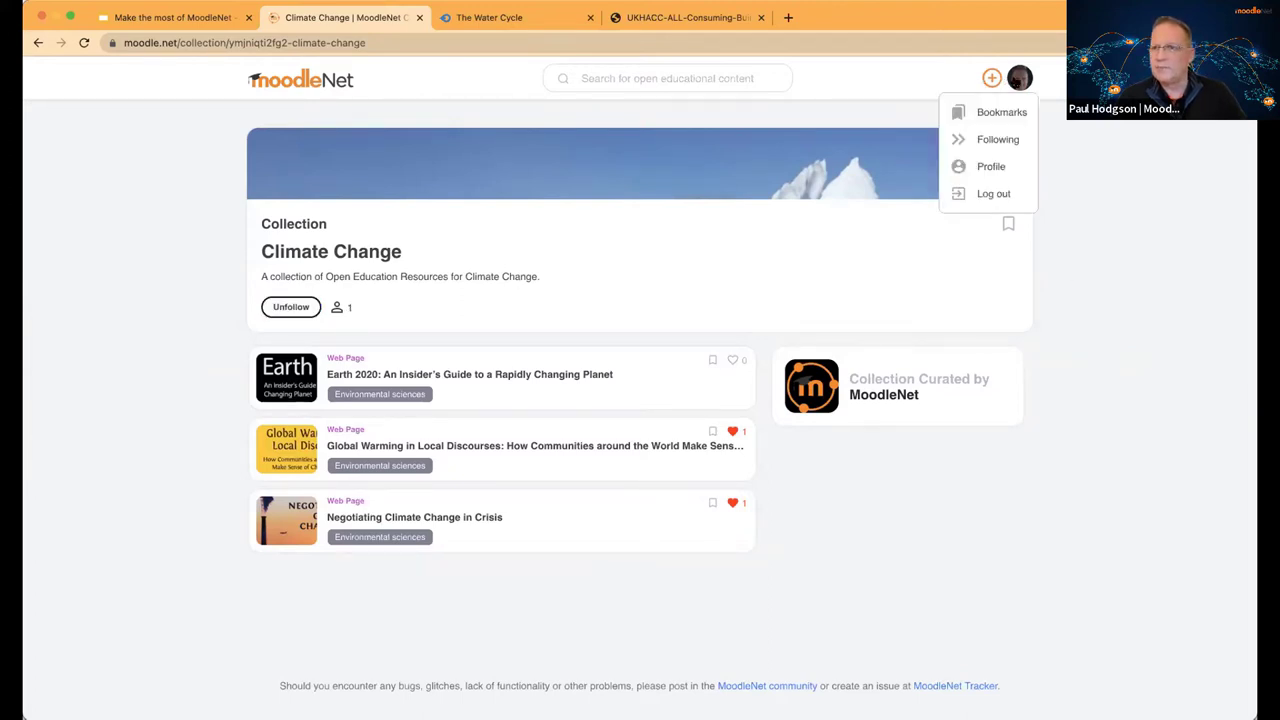
click(997, 139)
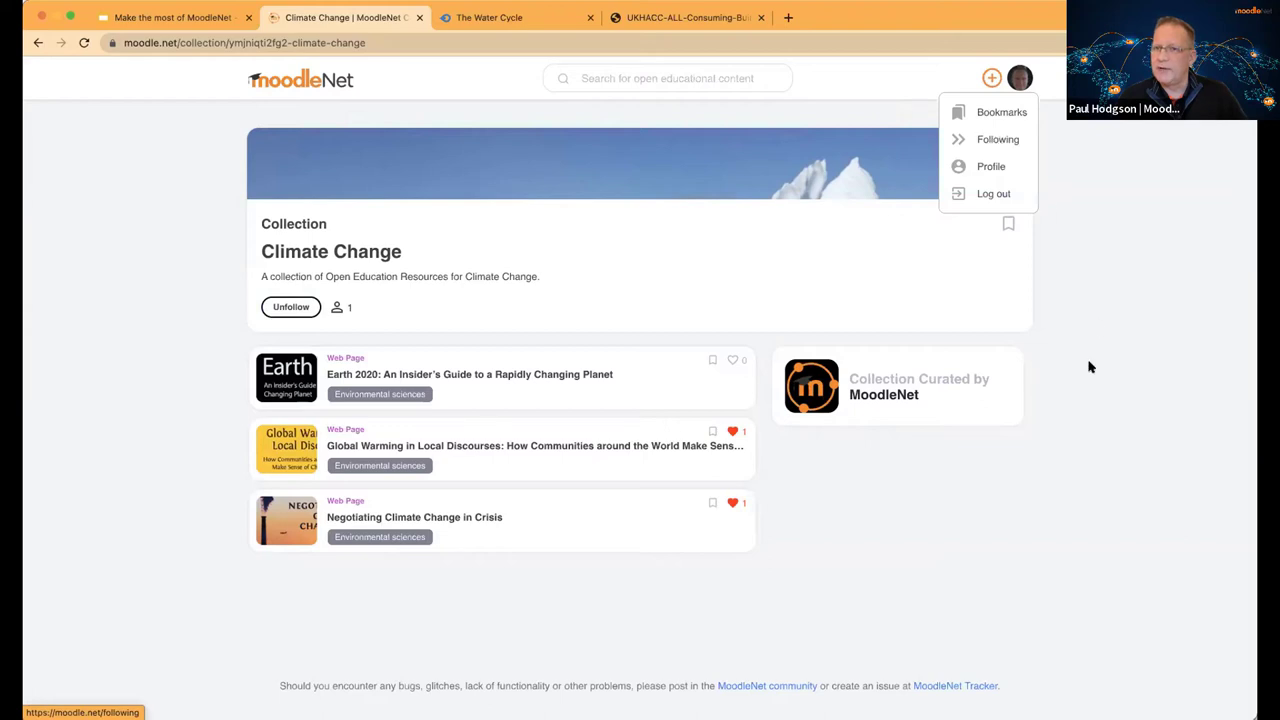
scroll(494, 298, down, 2)
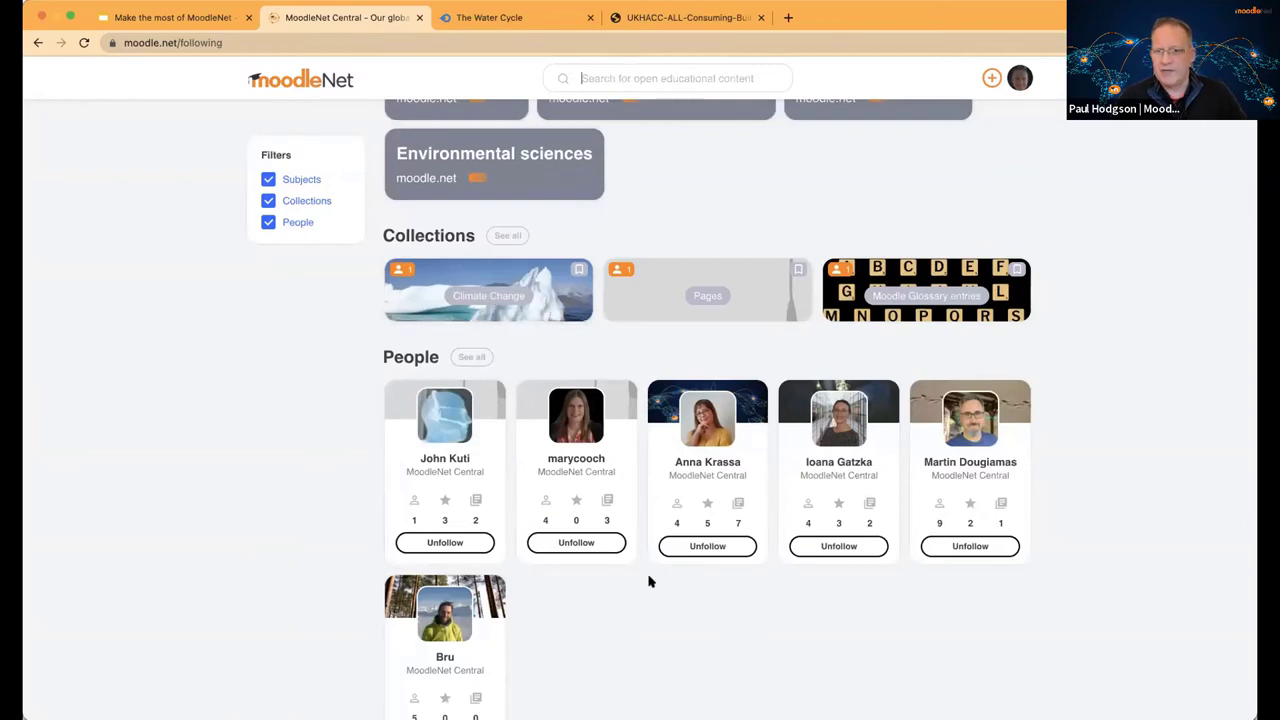
scroll(645, 565, down, 1)
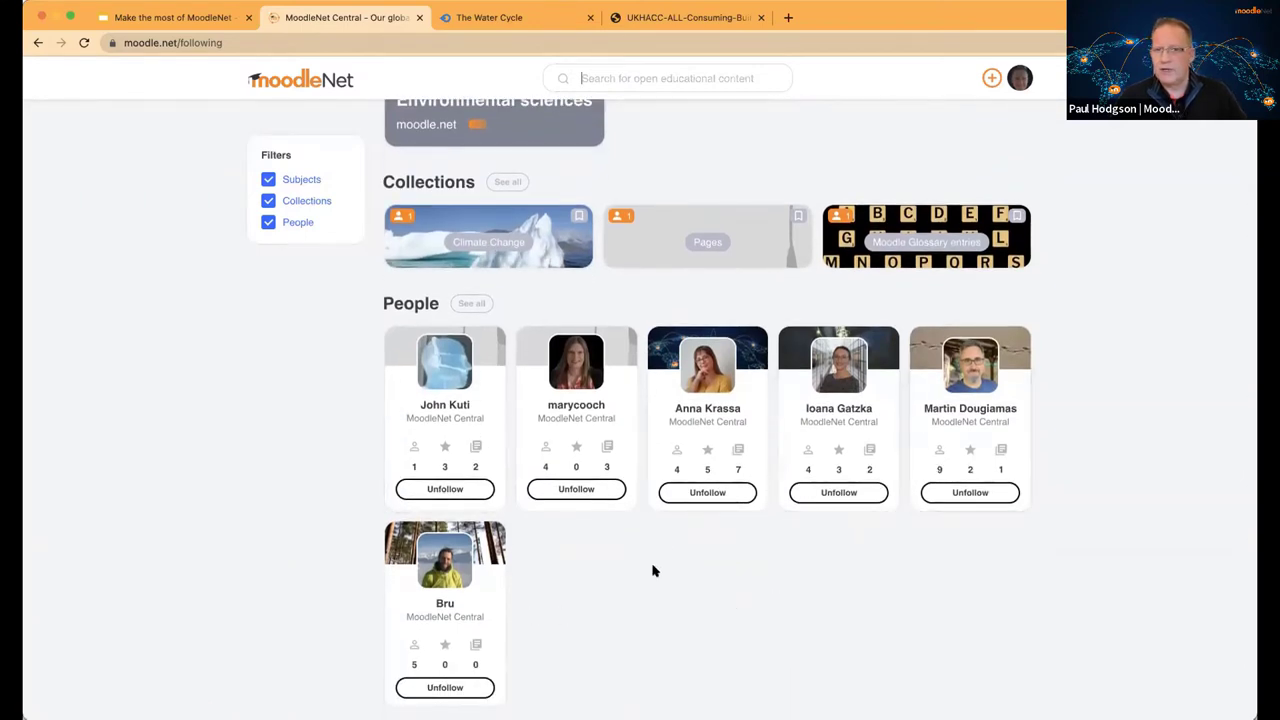
scroll(651, 569, up, 1)
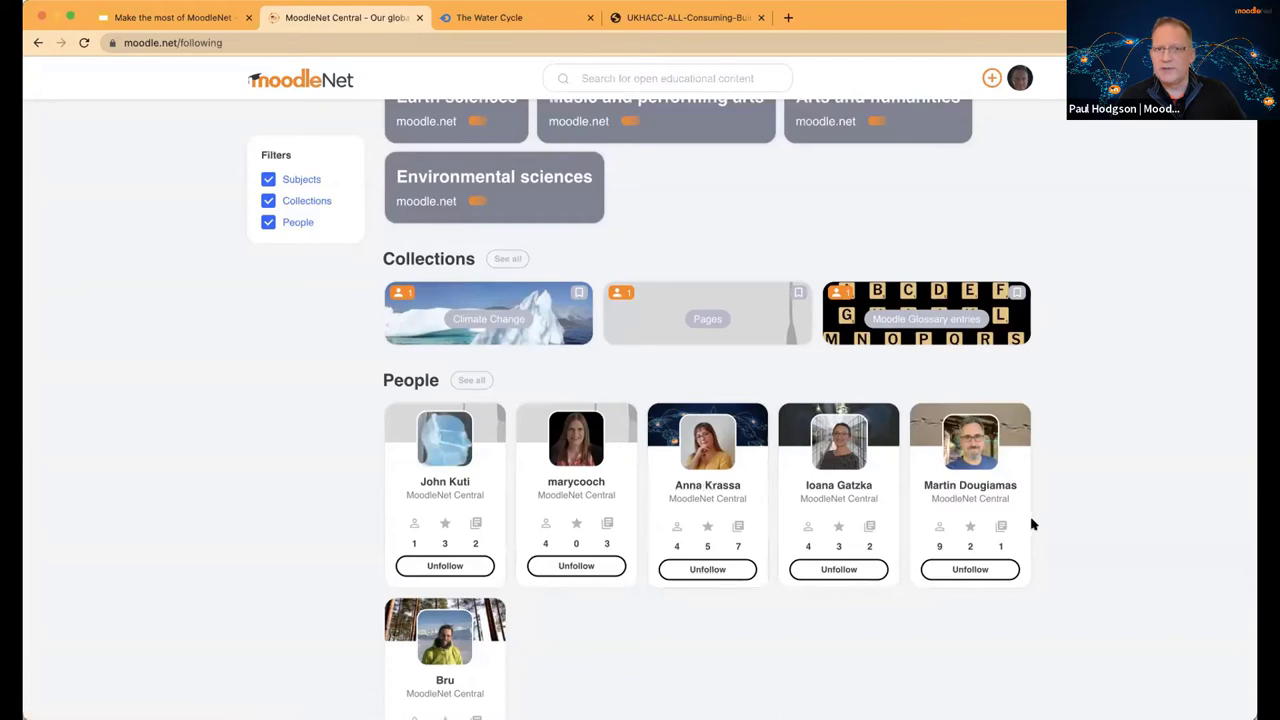
- Return to the home page, search for a followed educator by surname and open the matching profile
click(711, 486)
click(284, 88)
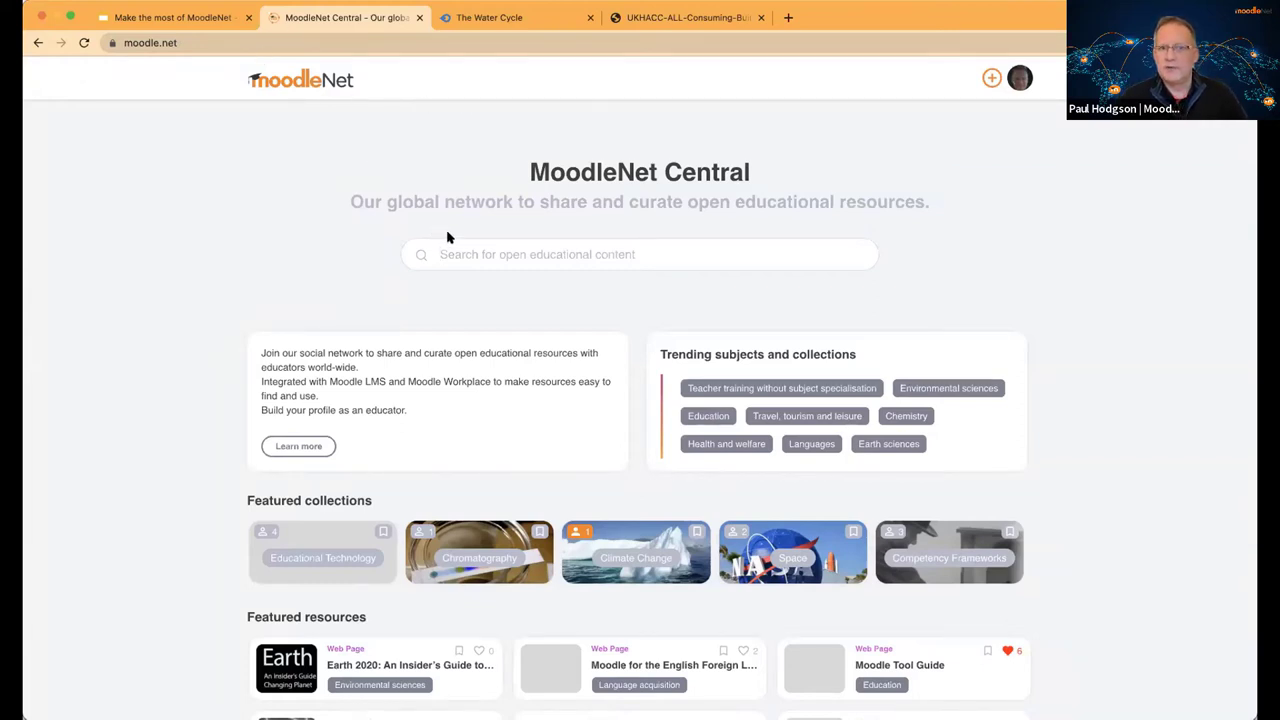
text(kras)
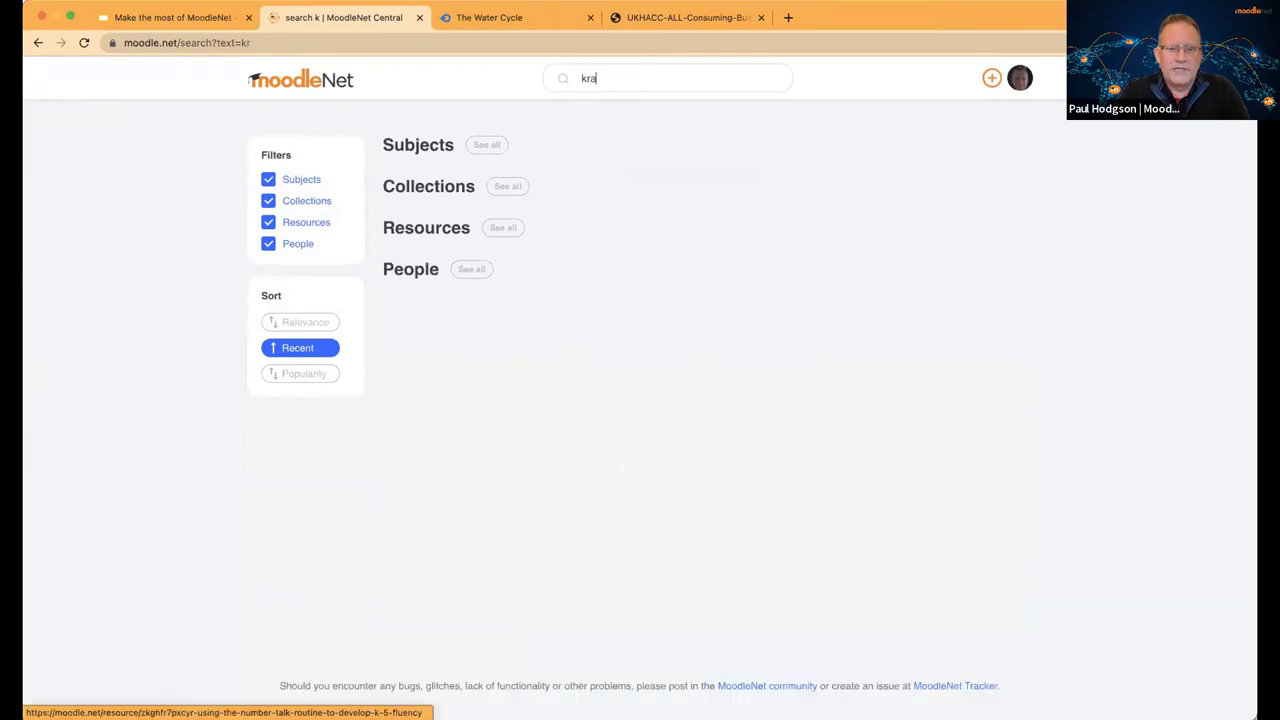
click(626, 452)
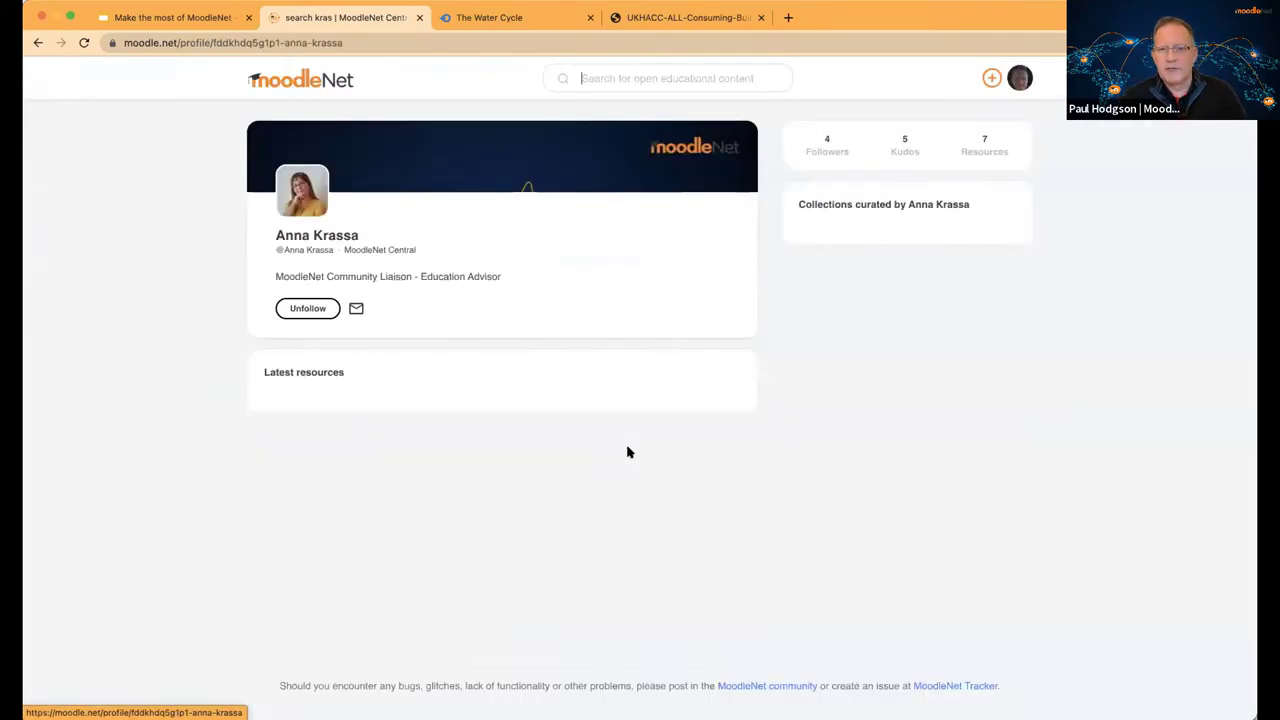
- Examine the unfollow option and the message form on the educator's profile, closing the form without sending anything
click(292, 310)
click(292, 310)
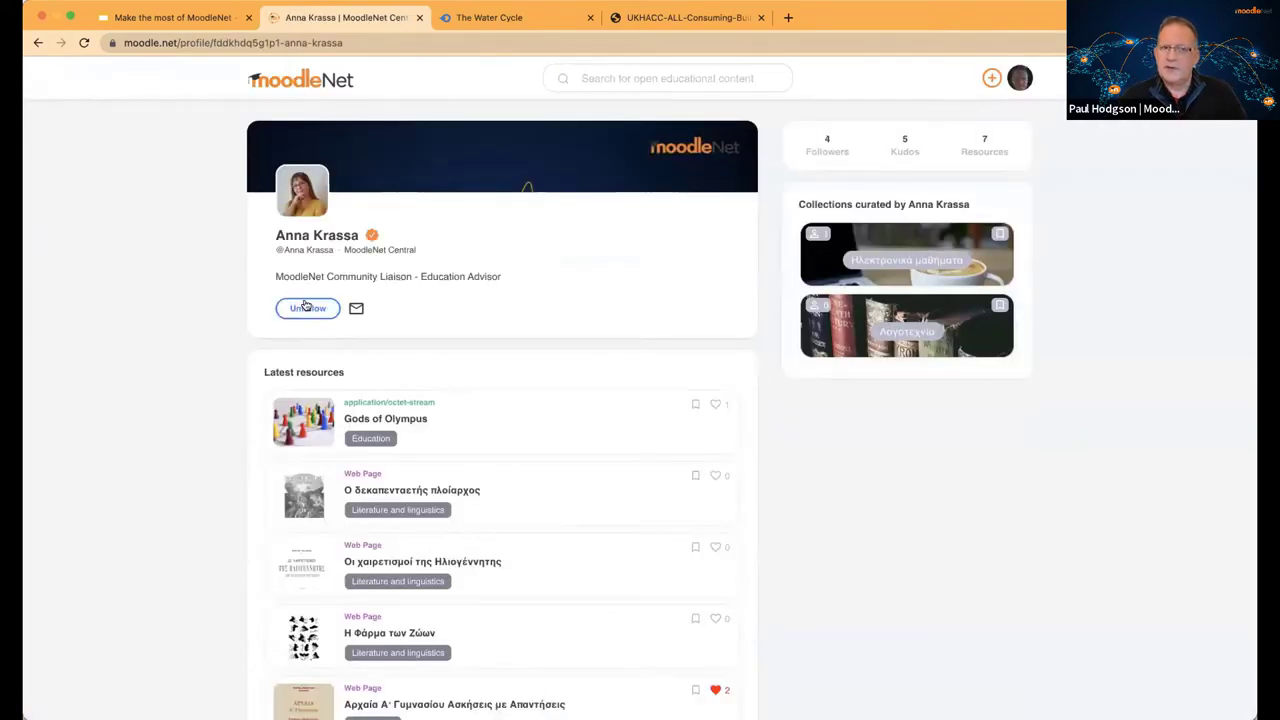
click(356, 308)
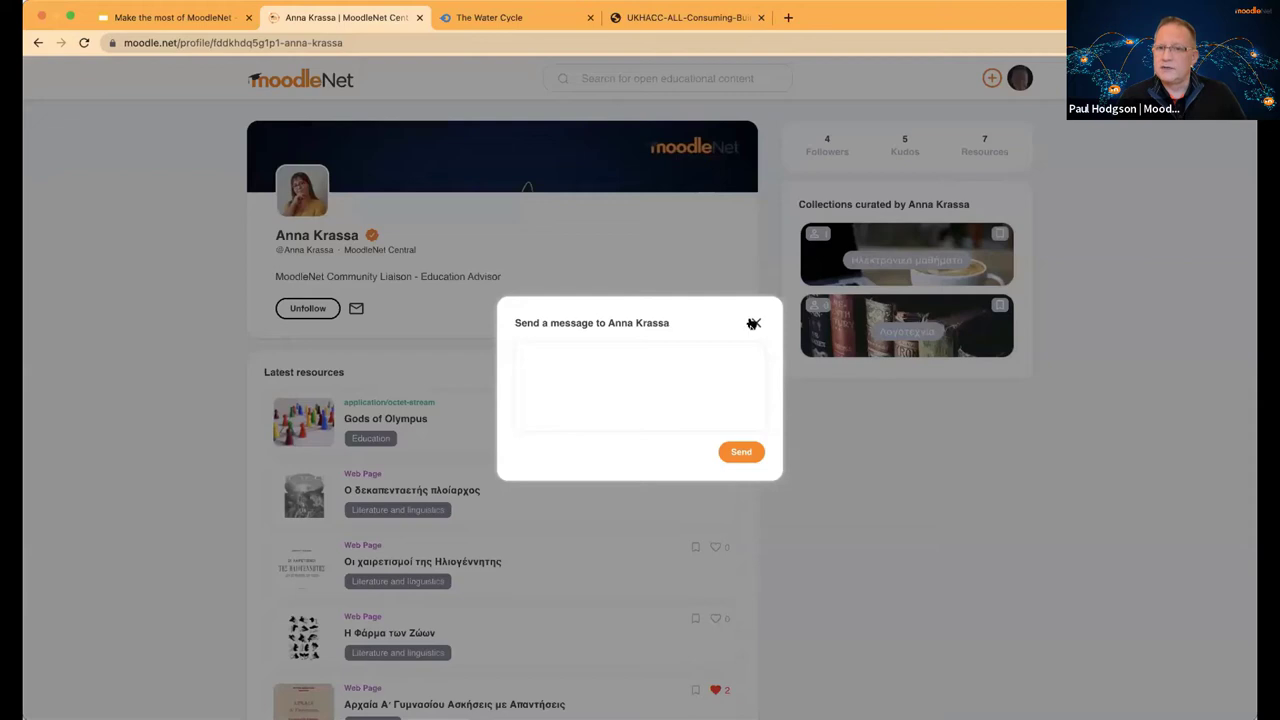
click(756, 324)
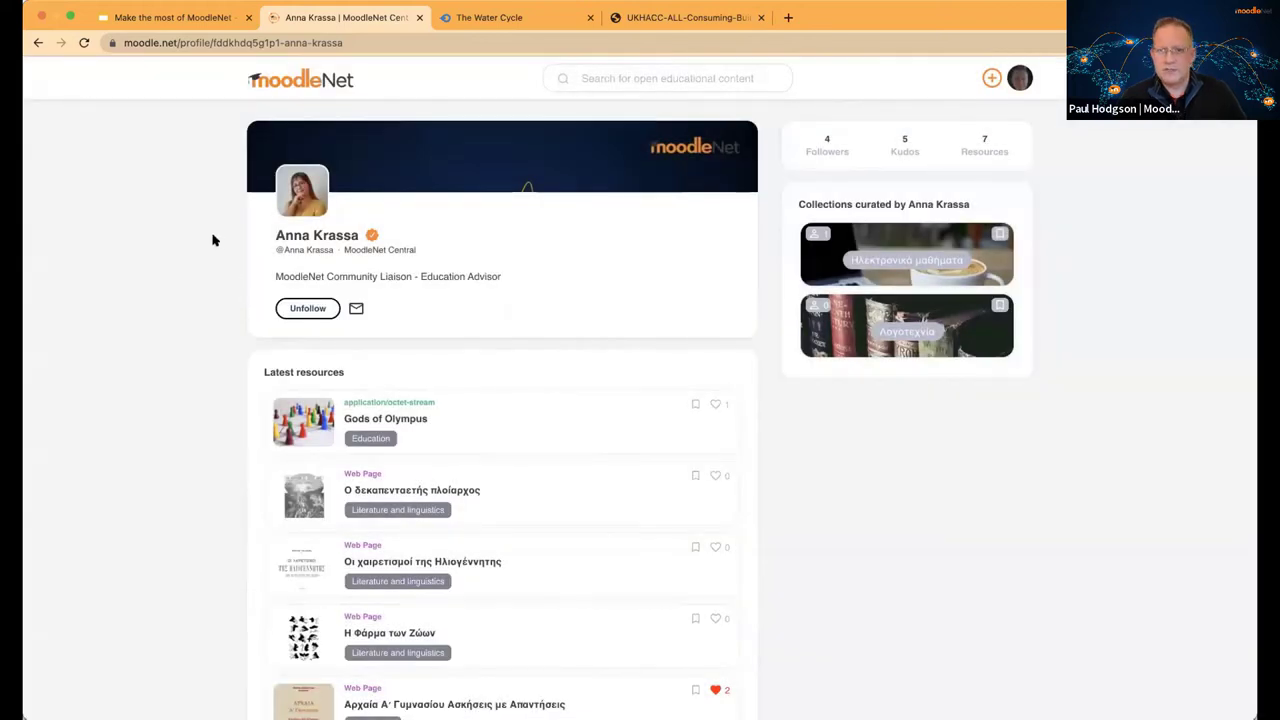
- Return to the MoodleNet home page and start creating a new resource
click(300, 82)
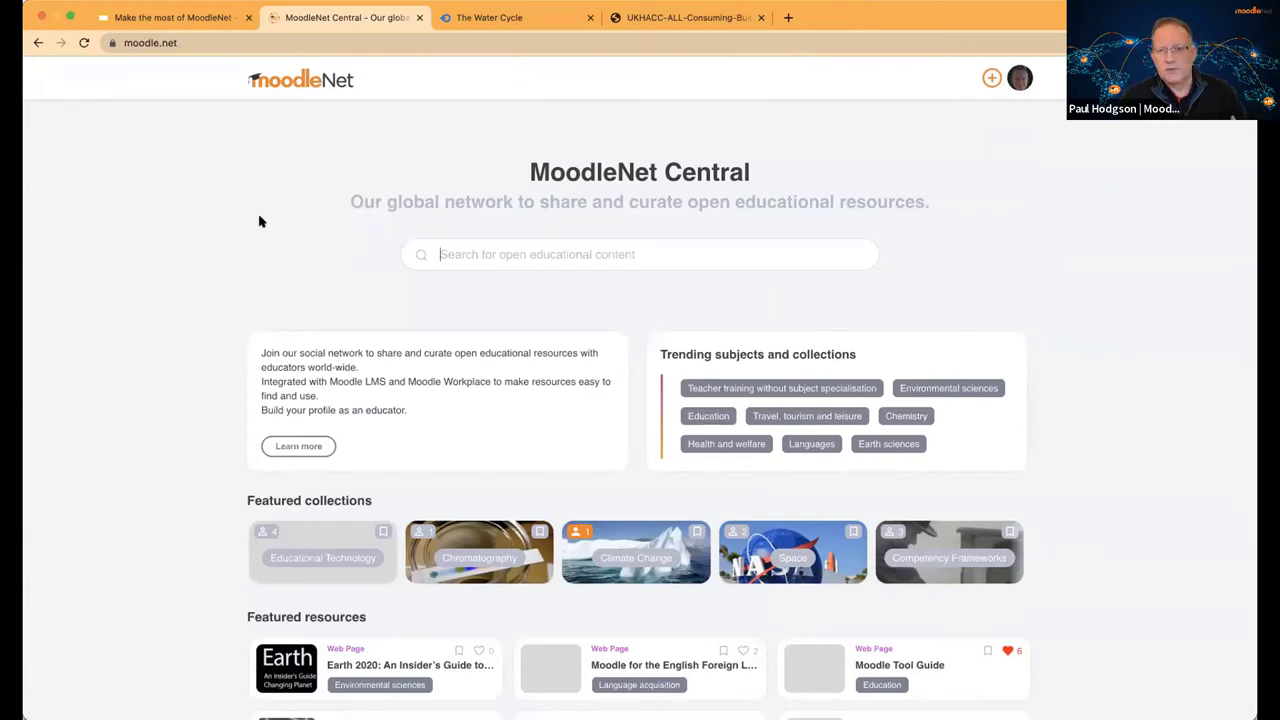
click(989, 79)
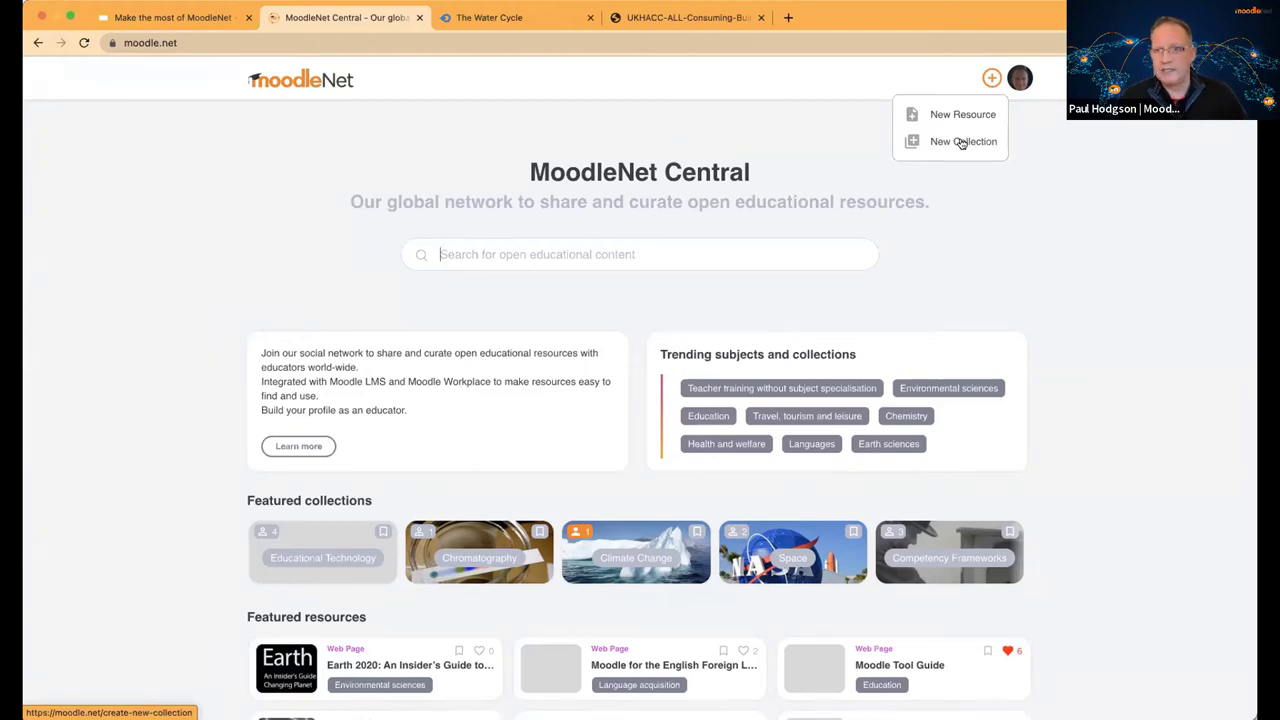
click(951, 114)
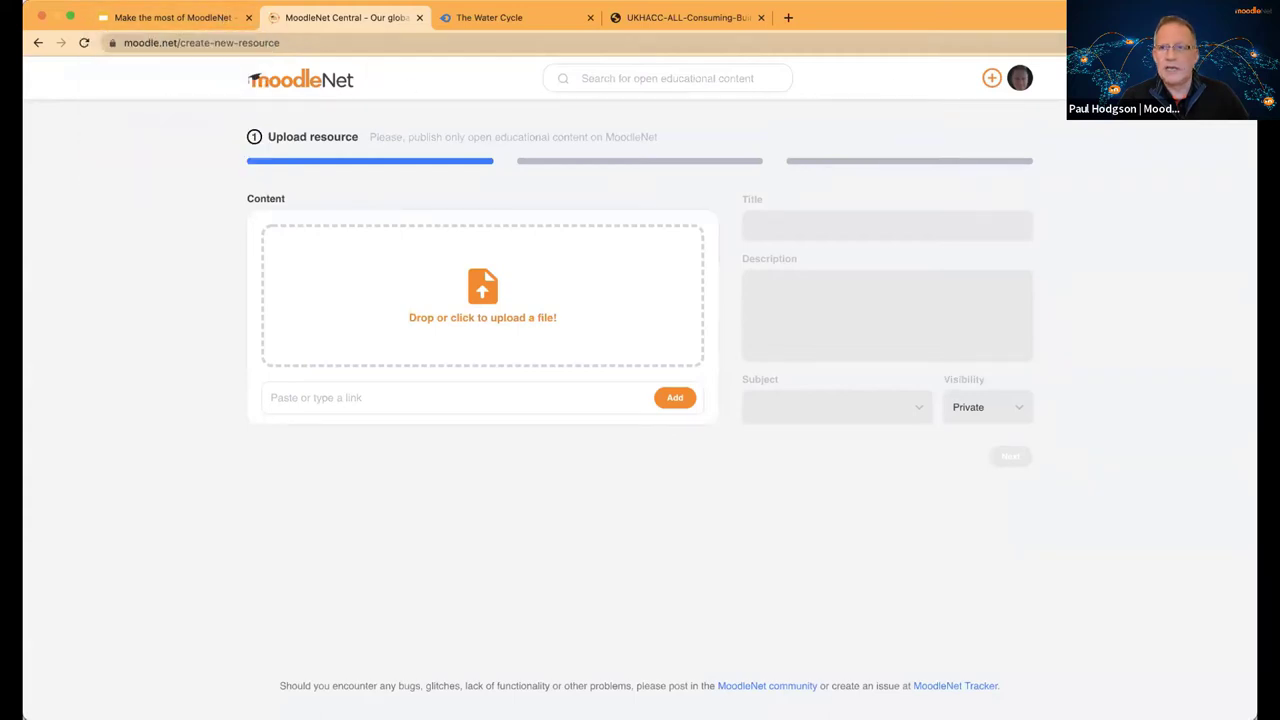
- Look through NASA Earth Observatory's article "The Water Cycle" and copy its web address
click(546, 17)
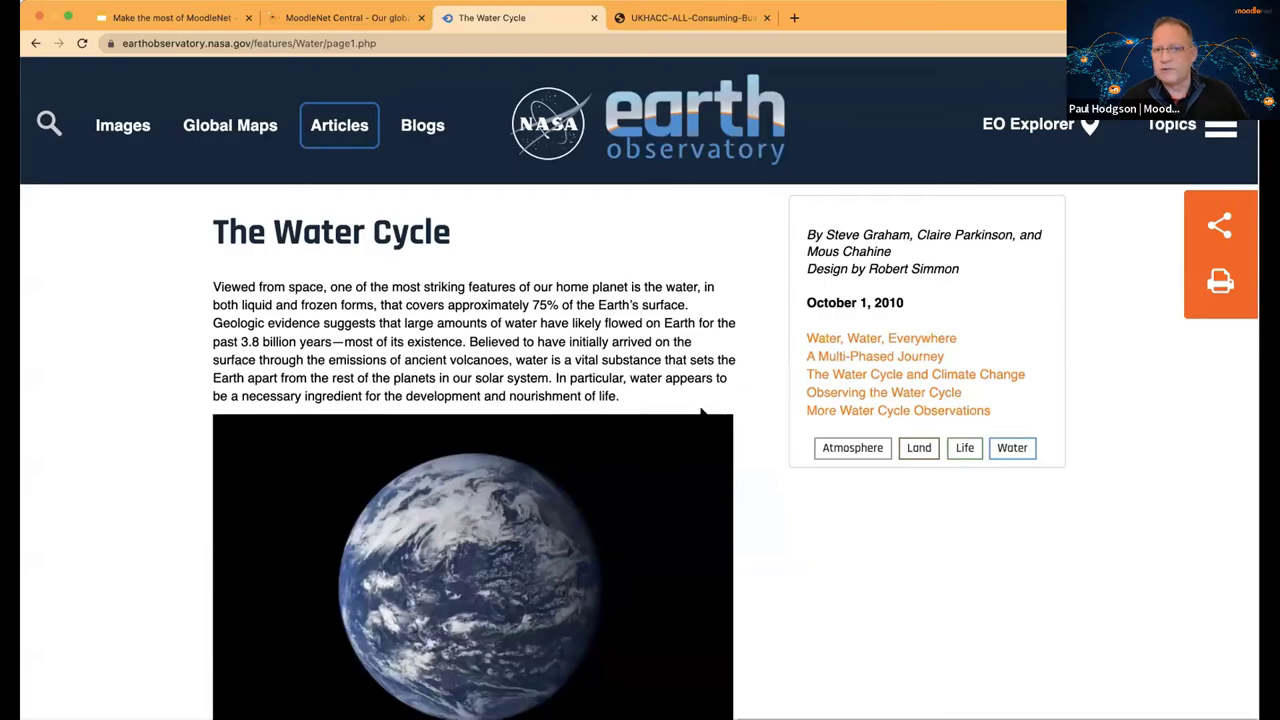
scroll(757, 420, down, 5)
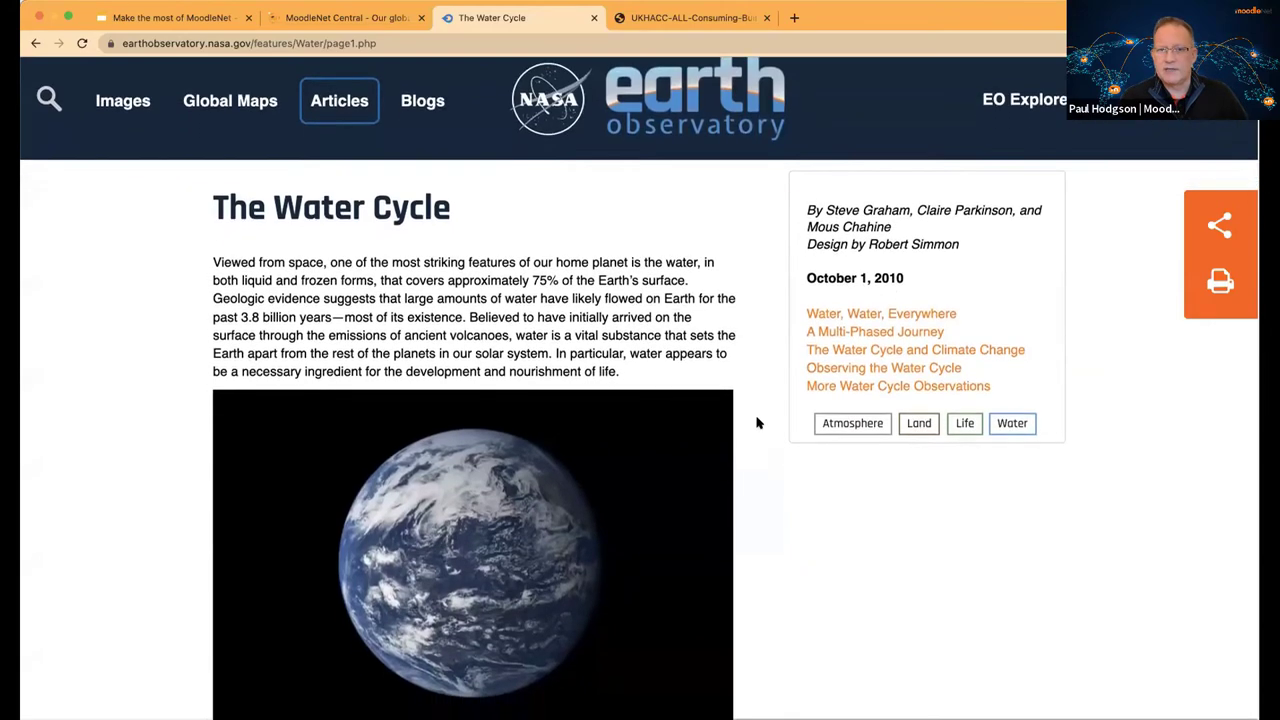
scroll(757, 420, down, 10)
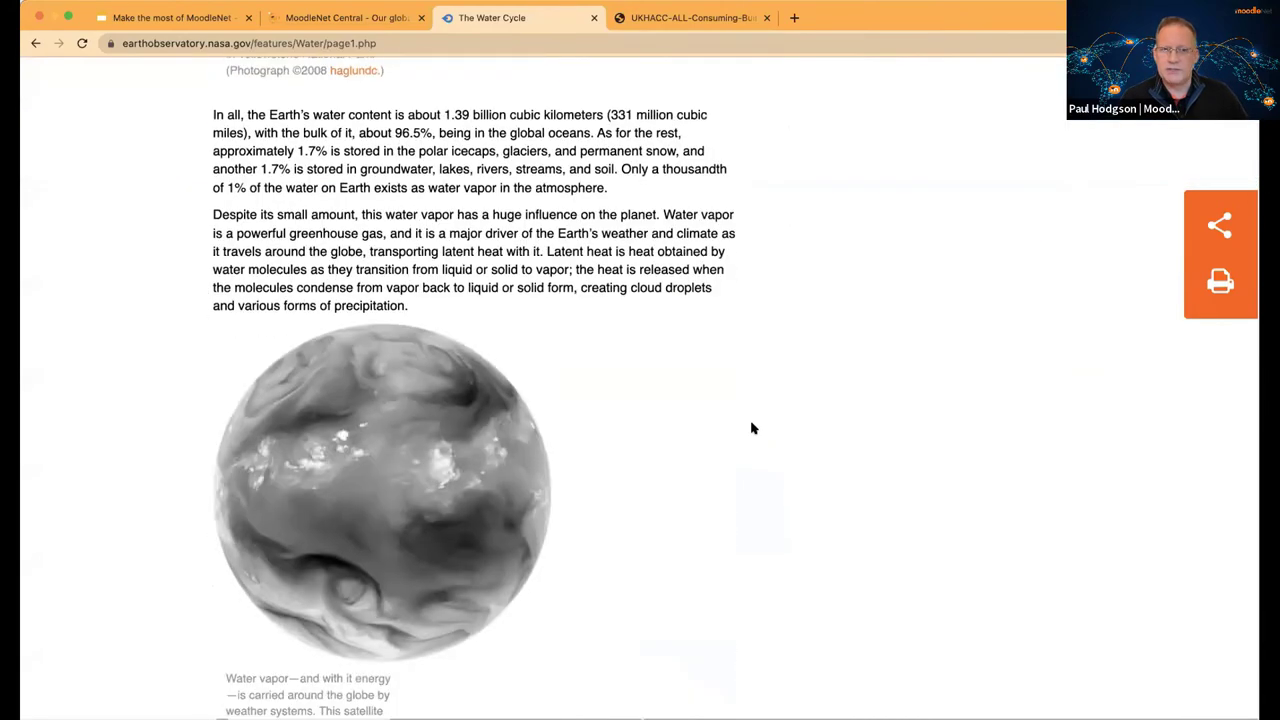
scroll(753, 428, down, 9)
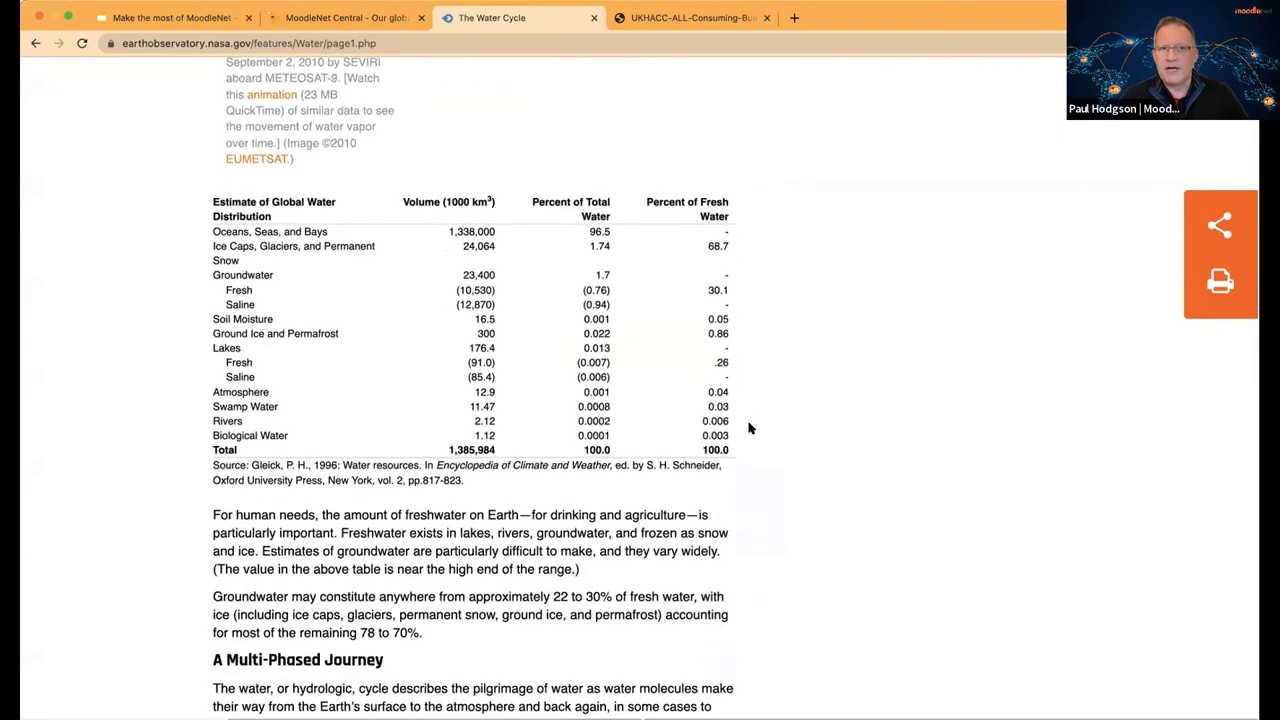
key(Home)
click(346, 40)
key(super+c)
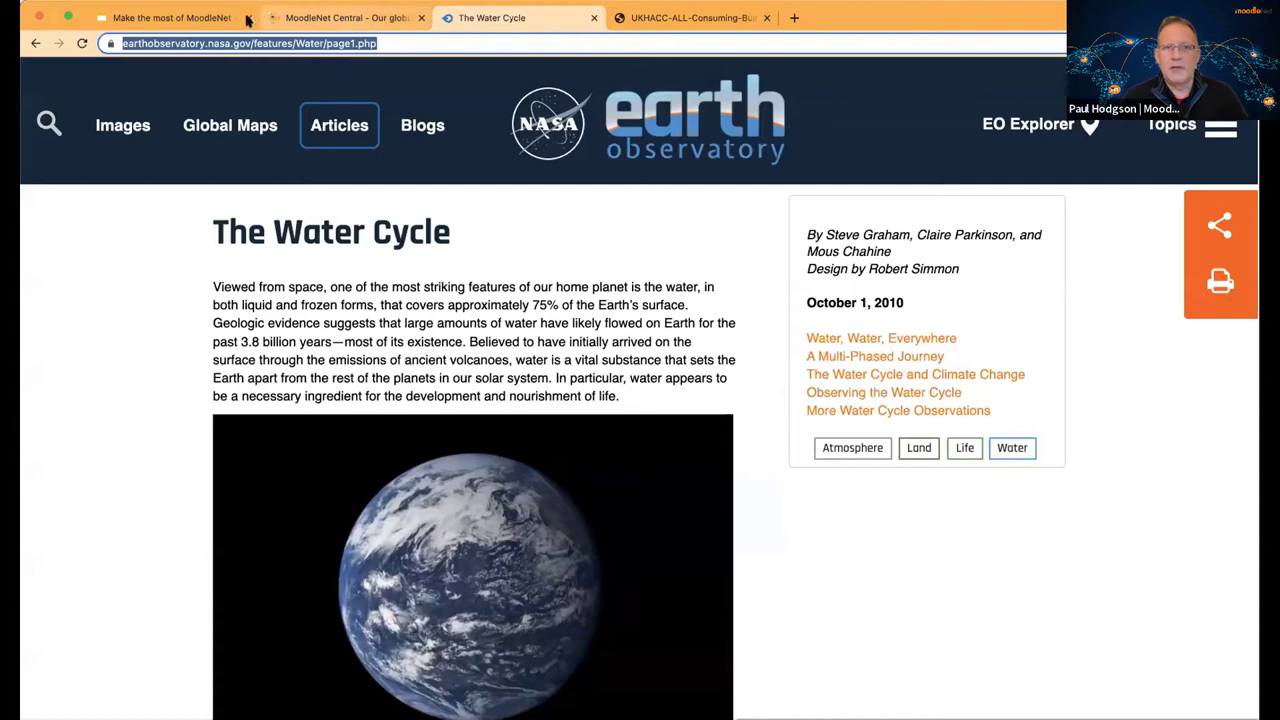
click(300, 18)
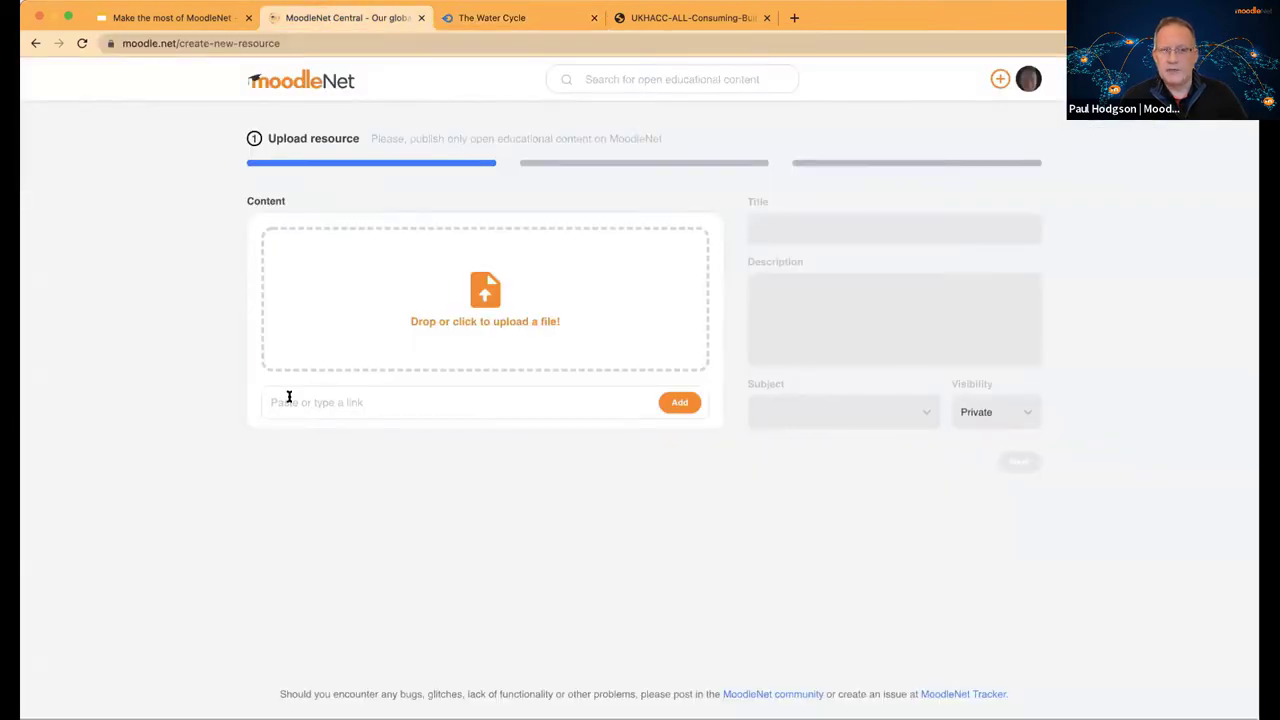
key(super+v)
click(677, 402)
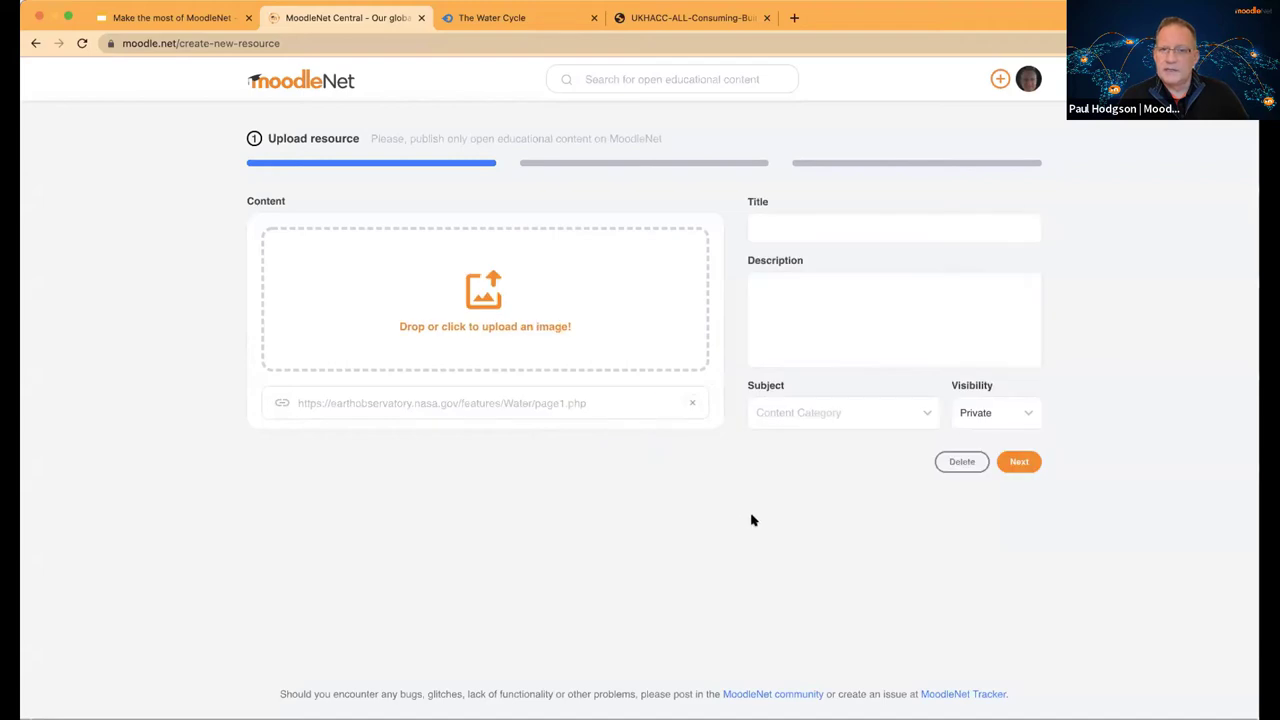
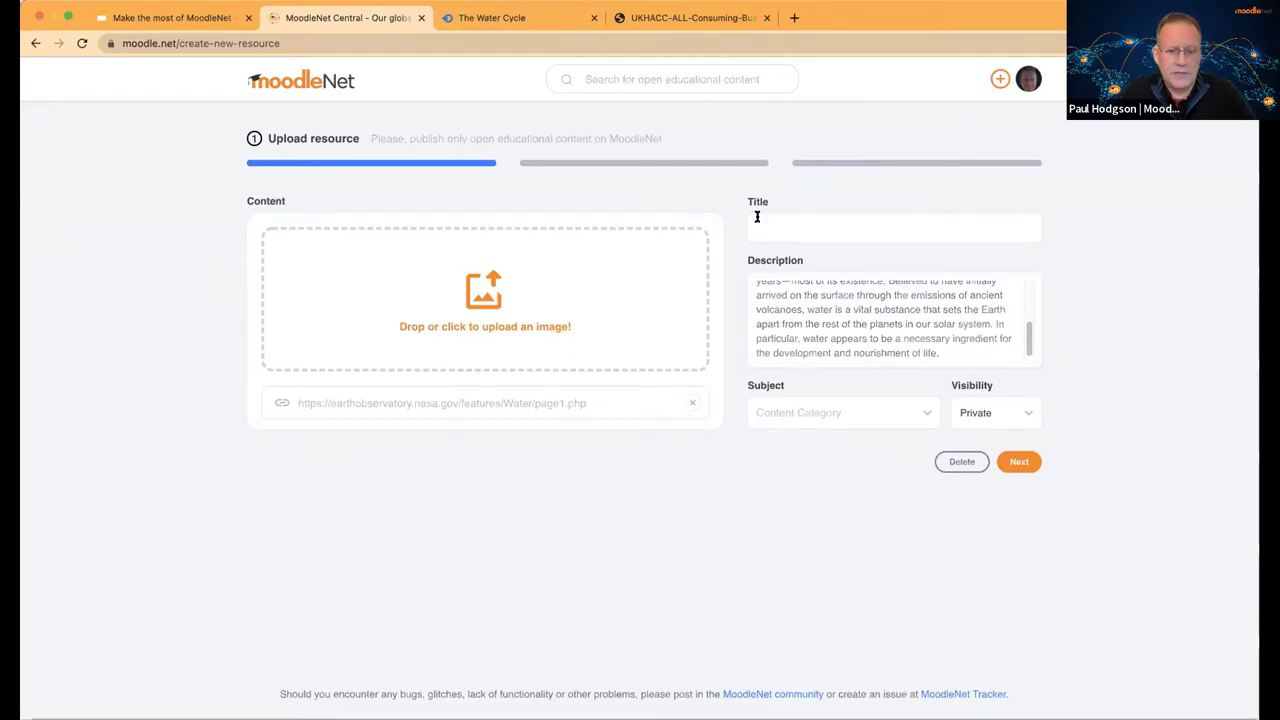
- Title the resource "The Water Cycle" and set its subject to Environmental sciences
text(The Water Cycle)
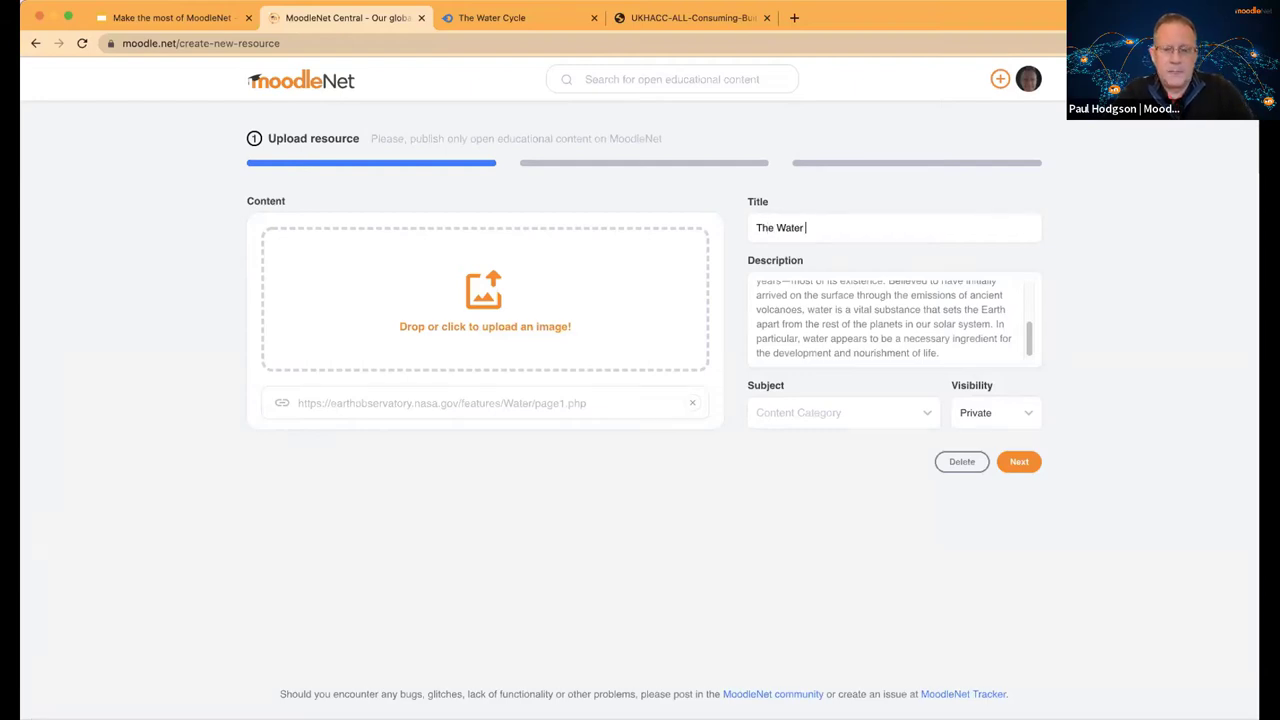
click(914, 411)
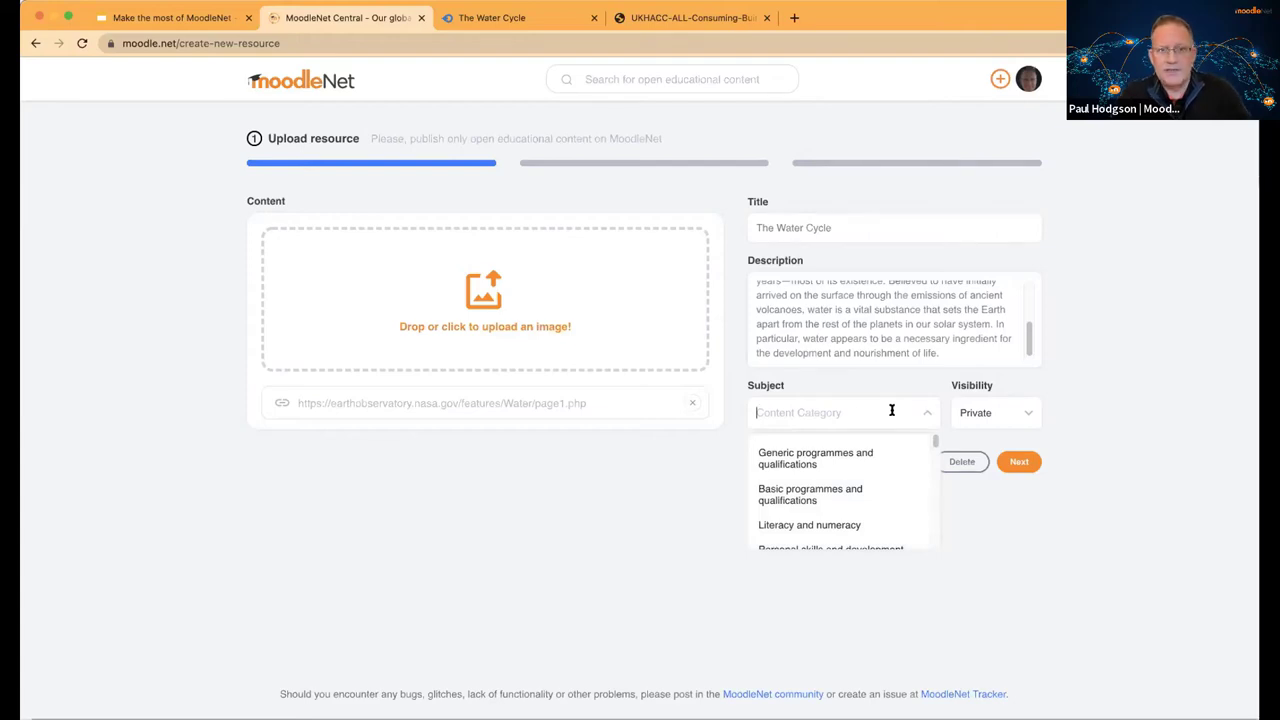
text(envi)
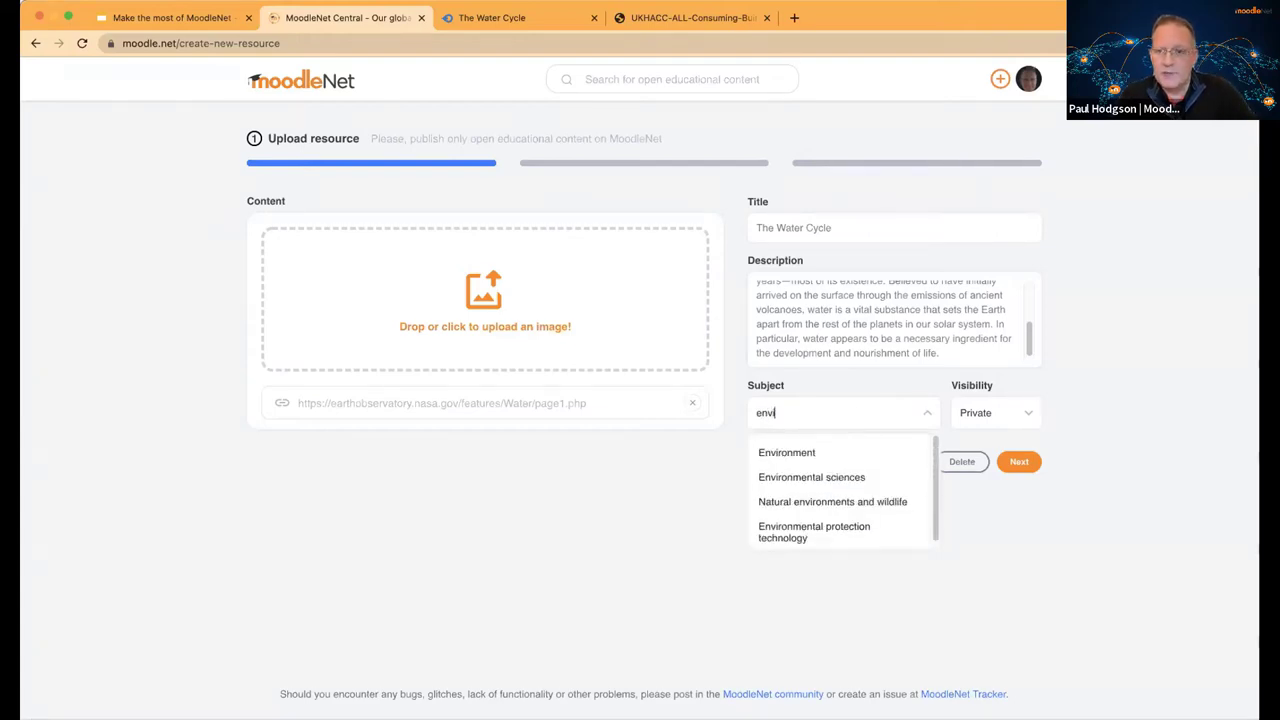
click(860, 477)
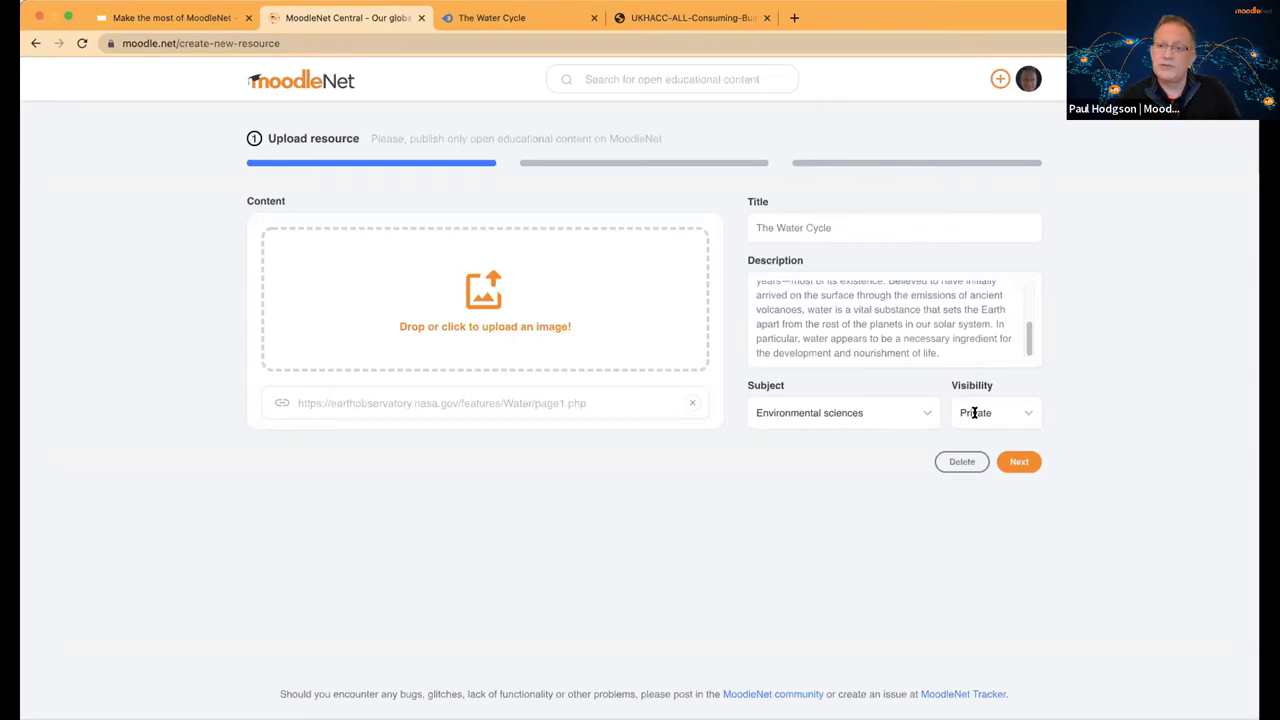
- Set the resource's visibility to Public and continue to the details stage without selecting any collection
click(1026, 413)
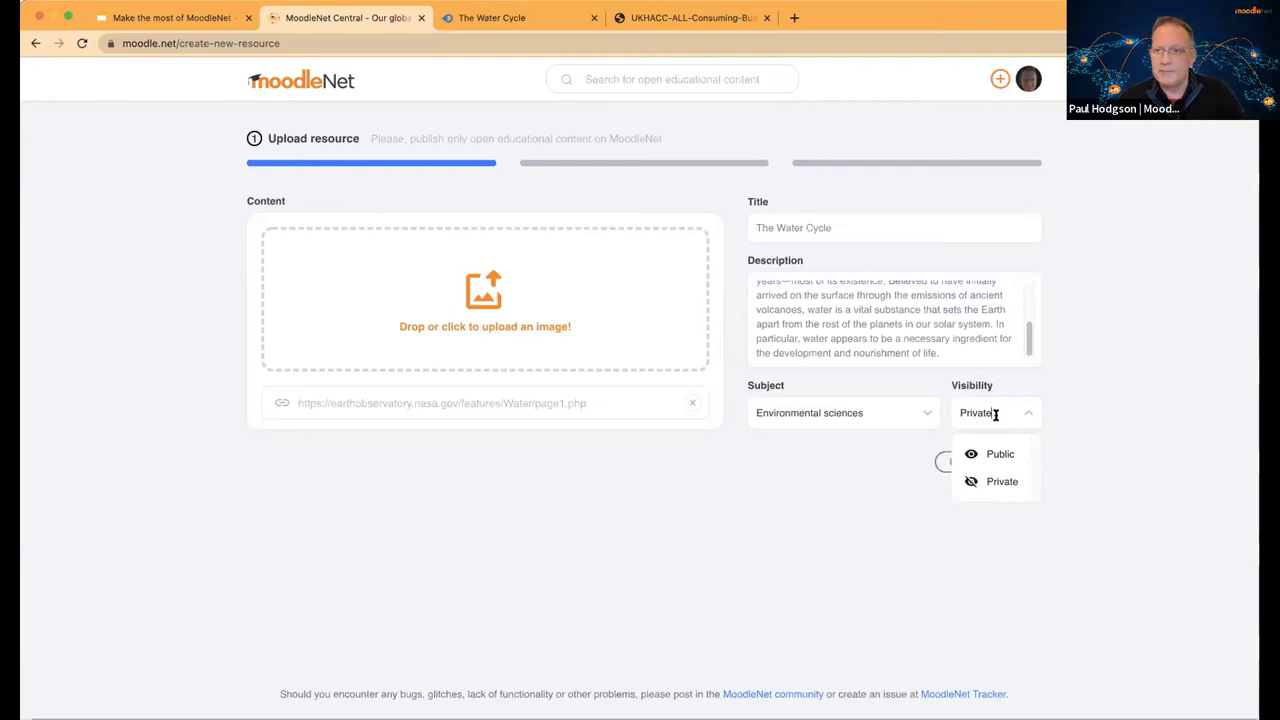
click(990, 481)
click(1003, 418)
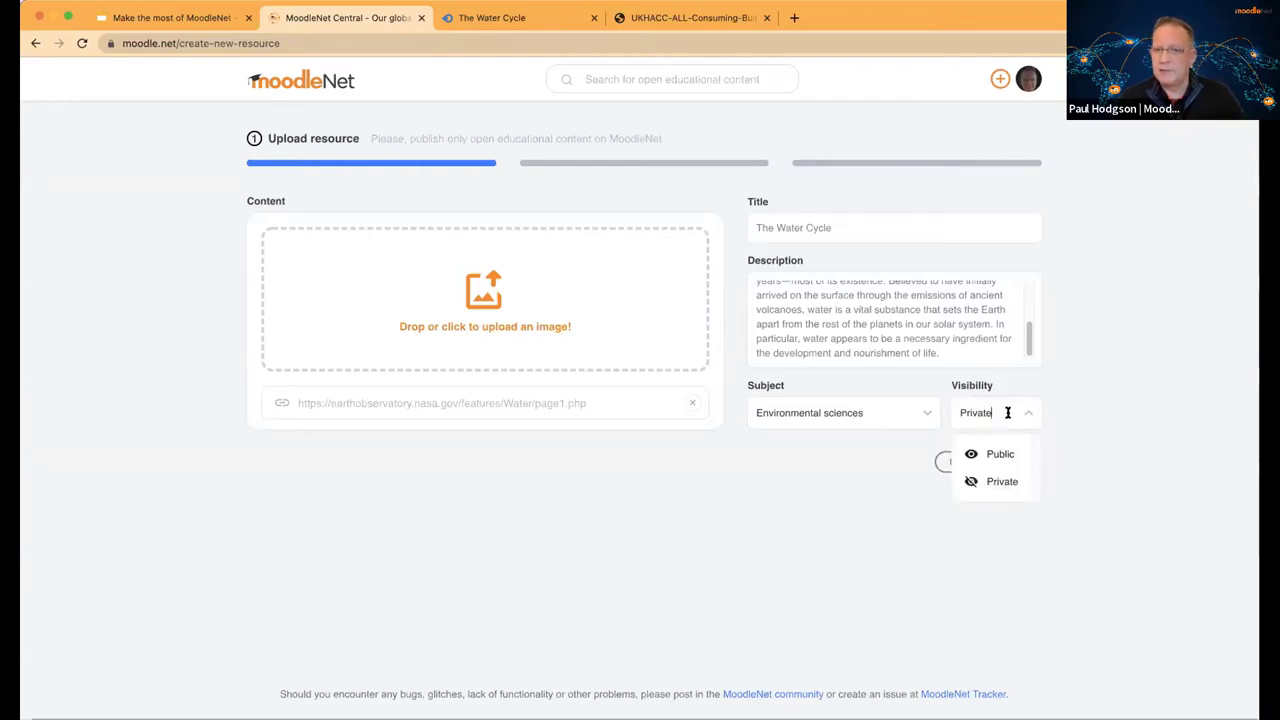
click(1001, 452)
click(1016, 460)
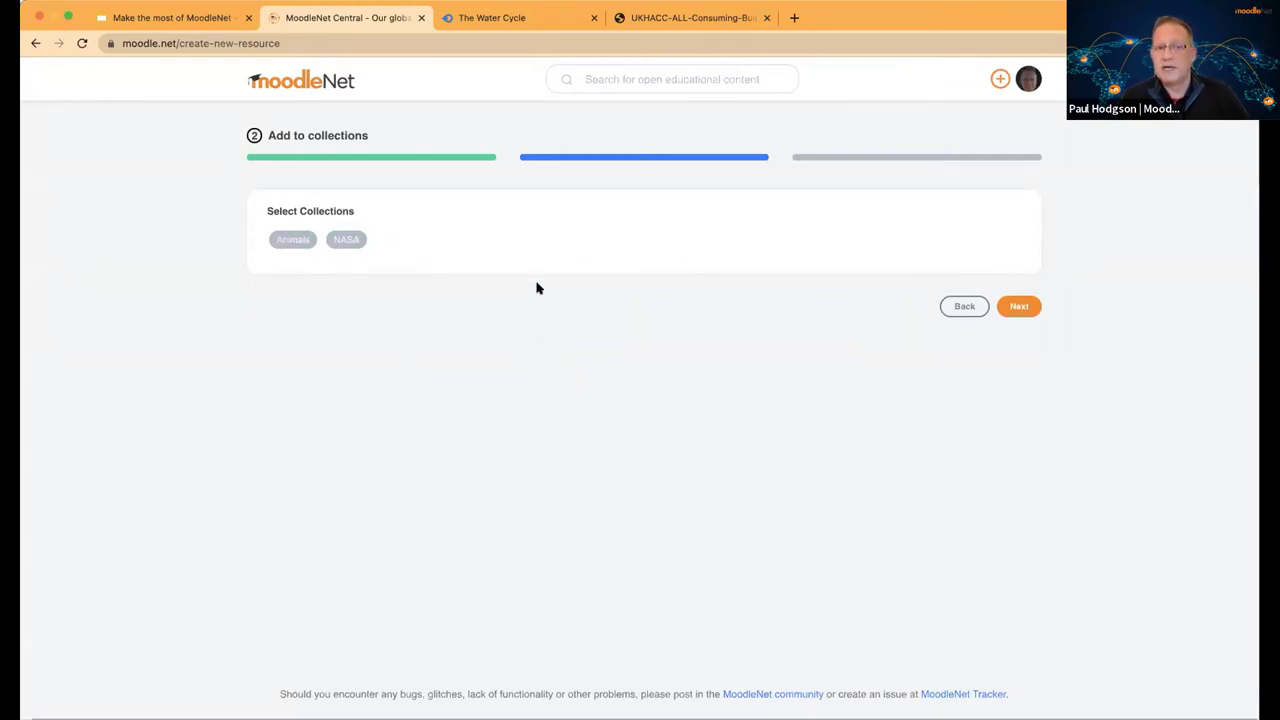
click(1019, 311)
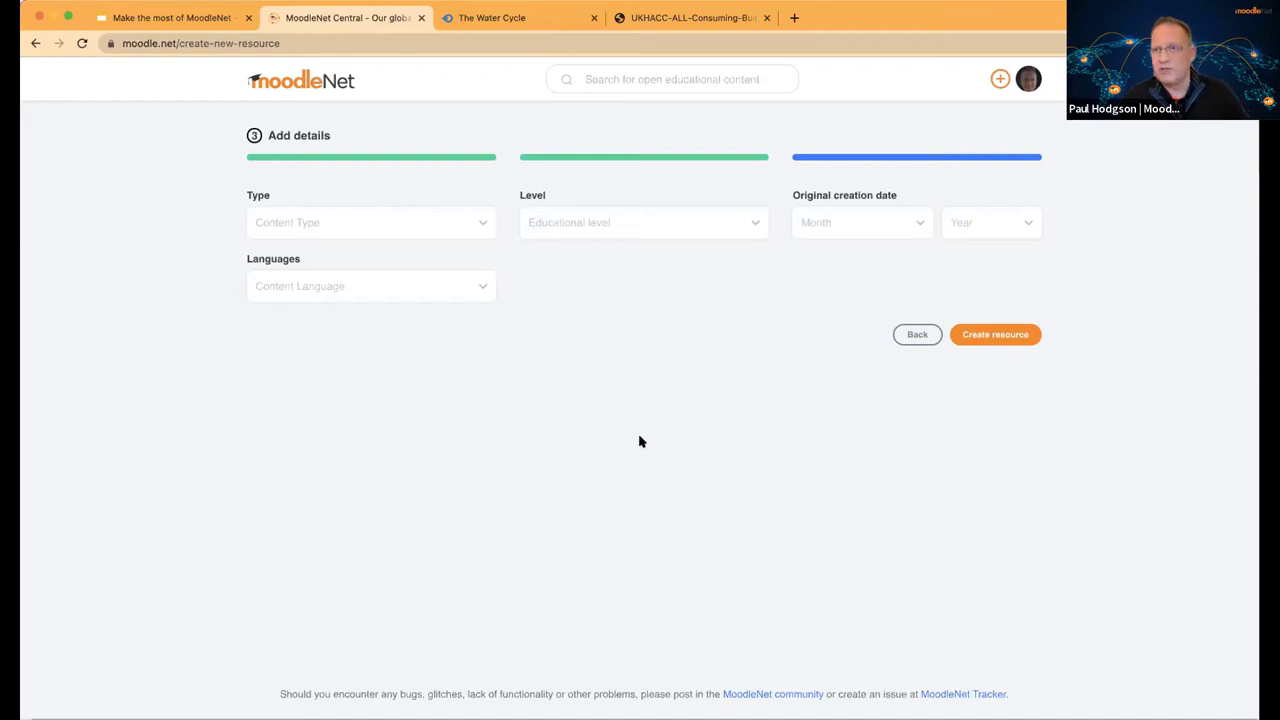
- Set the resource's type to Course and its level to Lower secondary education
click(476, 220)
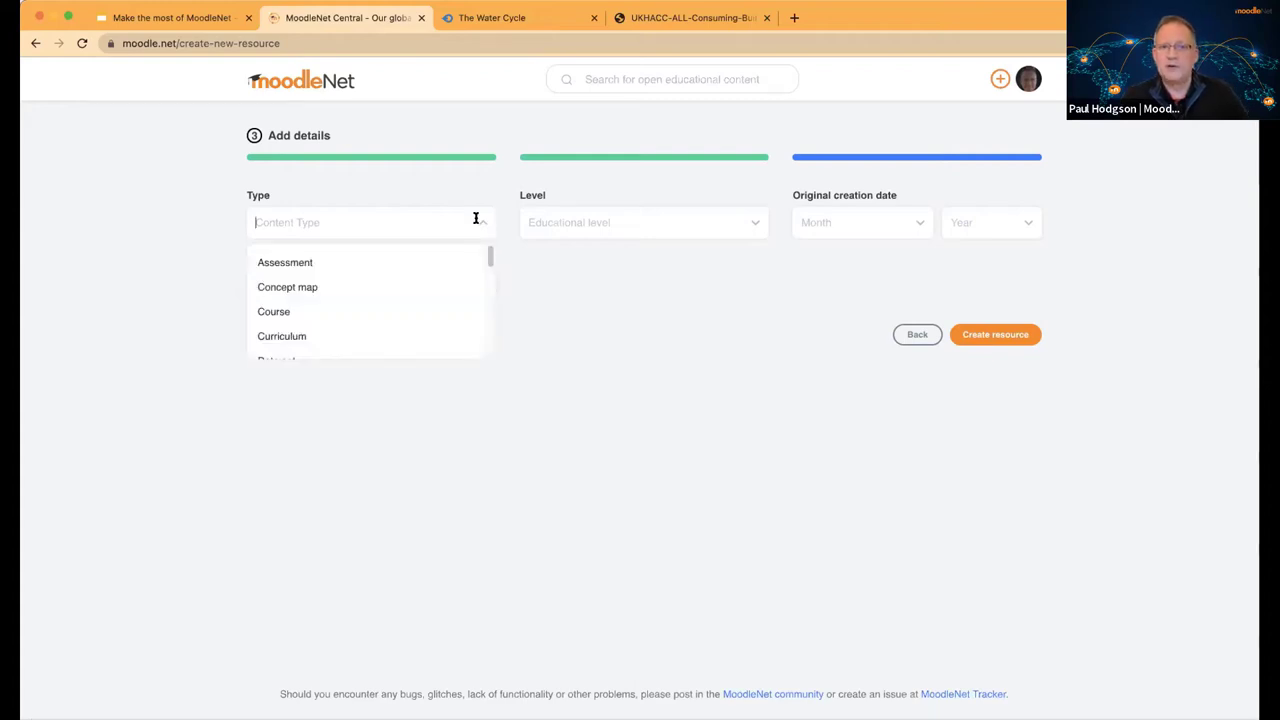
scroll(441, 283, down, 1)
click(438, 286)
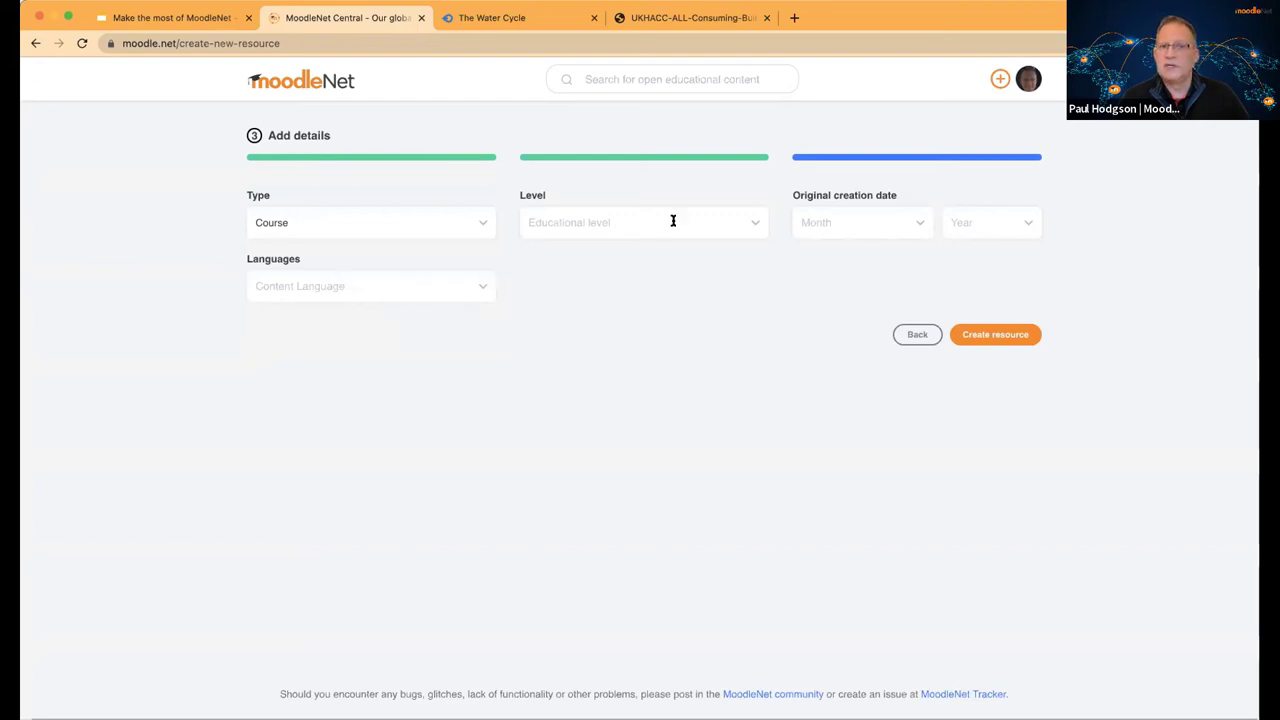
click(760, 224)
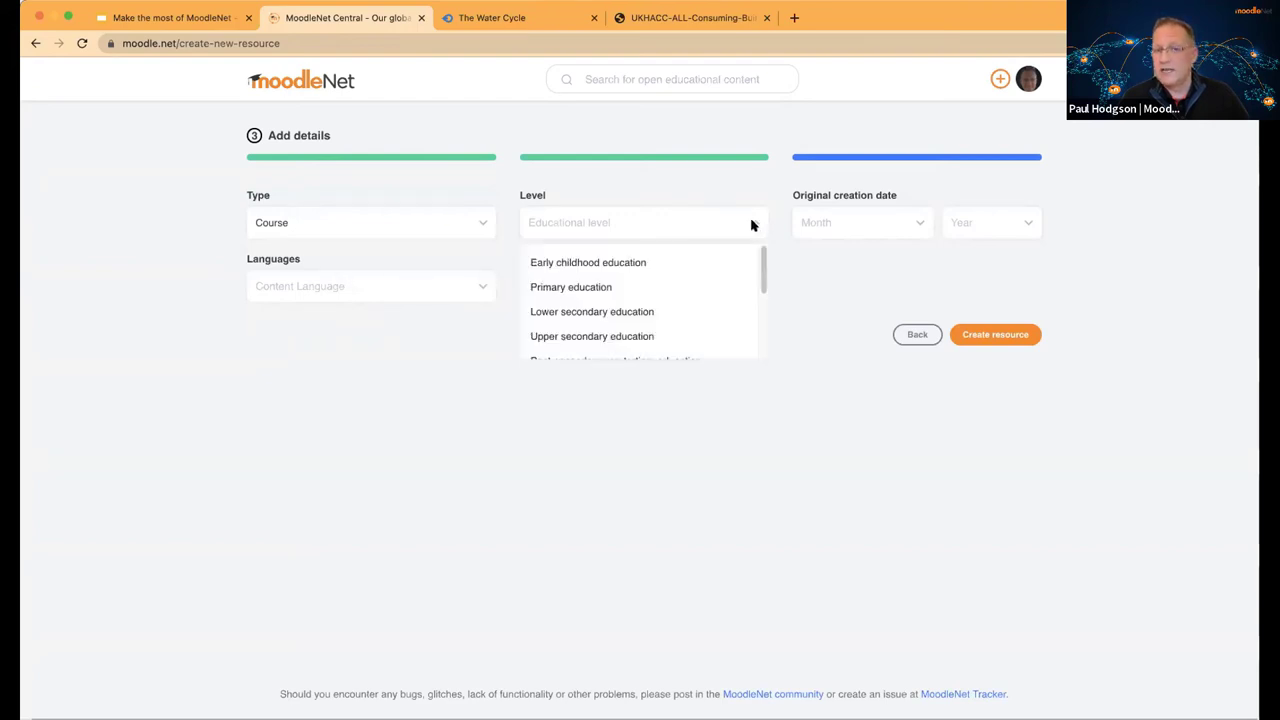
click(692, 313)
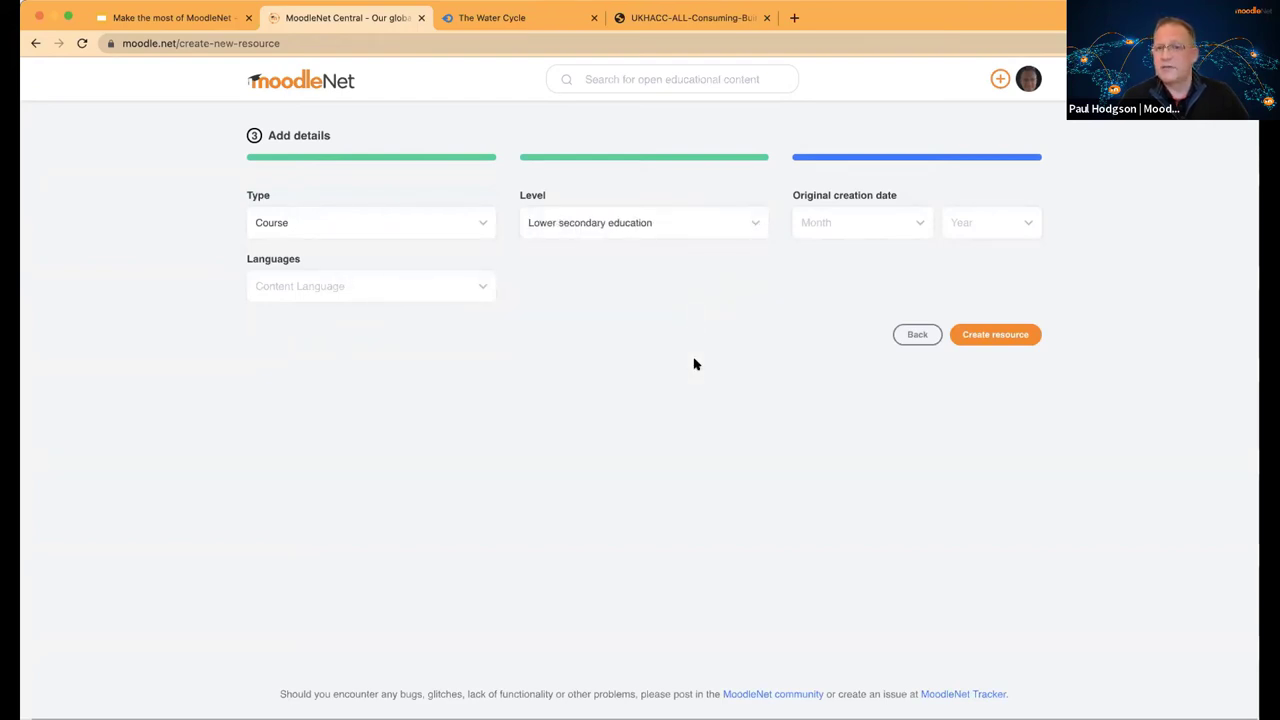
- Set the resource's original creation date to October 2010
click(916, 224)
scroll(871, 311, down, 3)
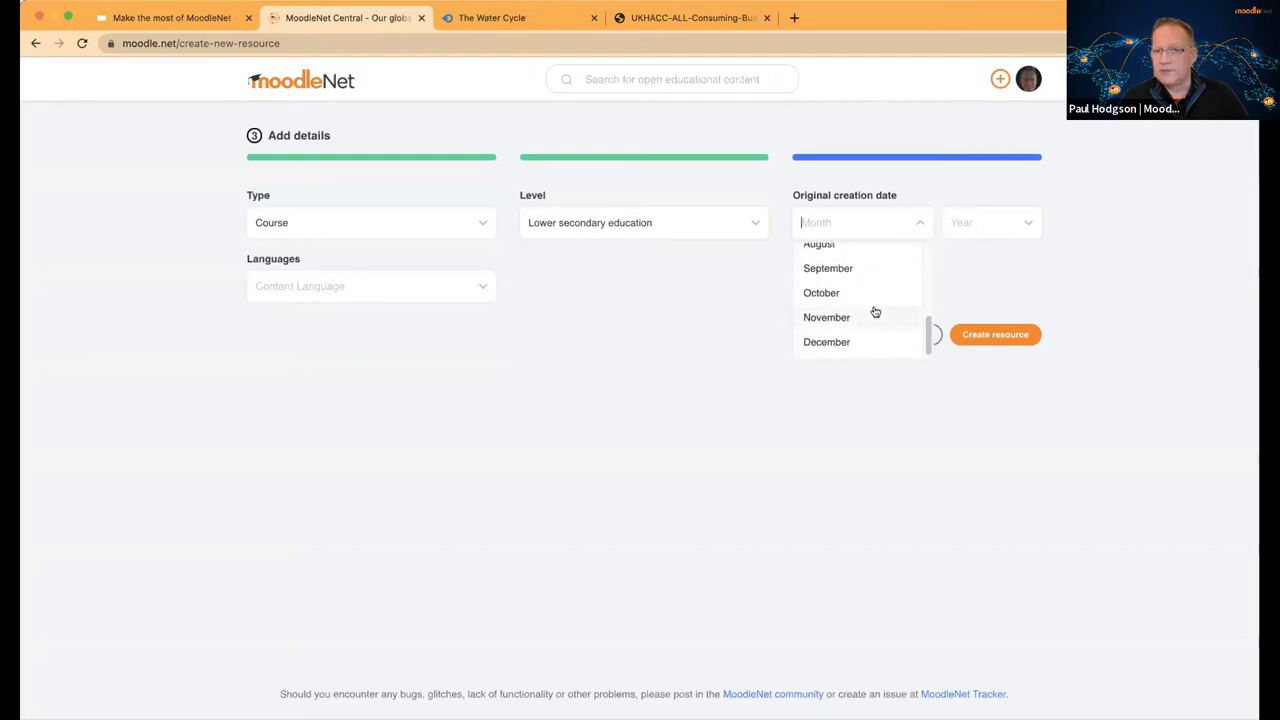
click(873, 299)
click(1004, 222)
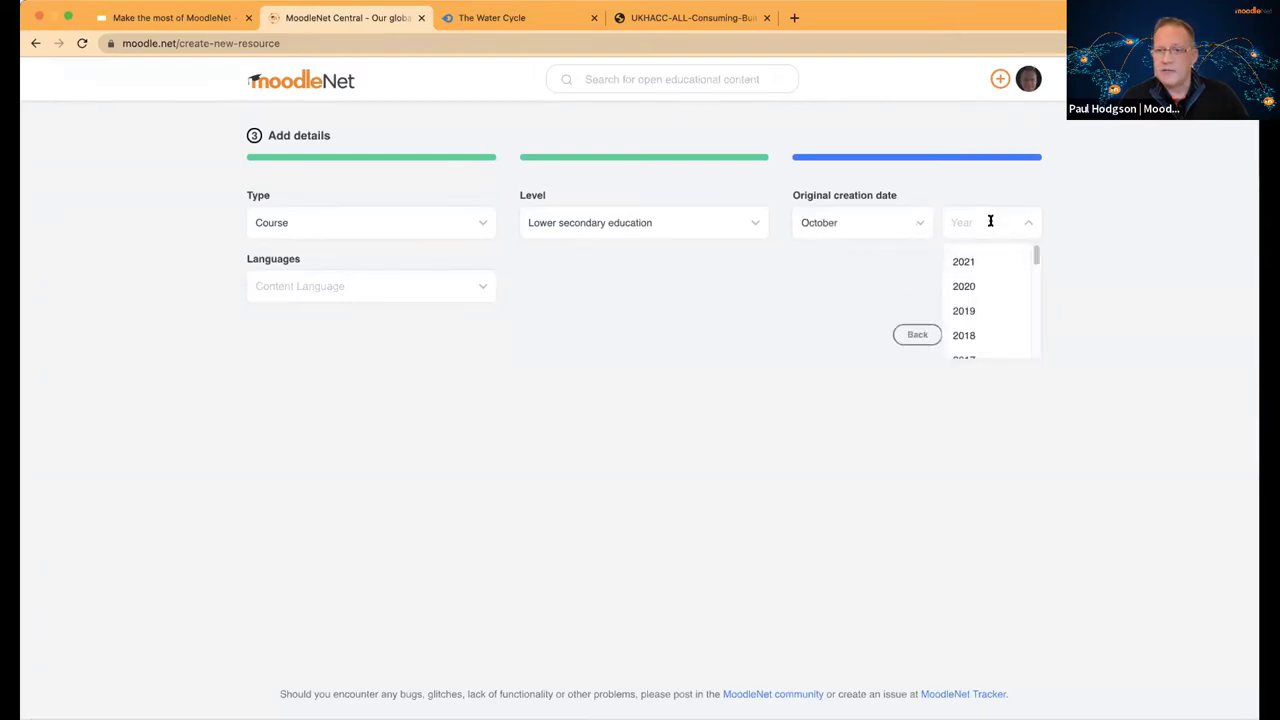
text(2010)
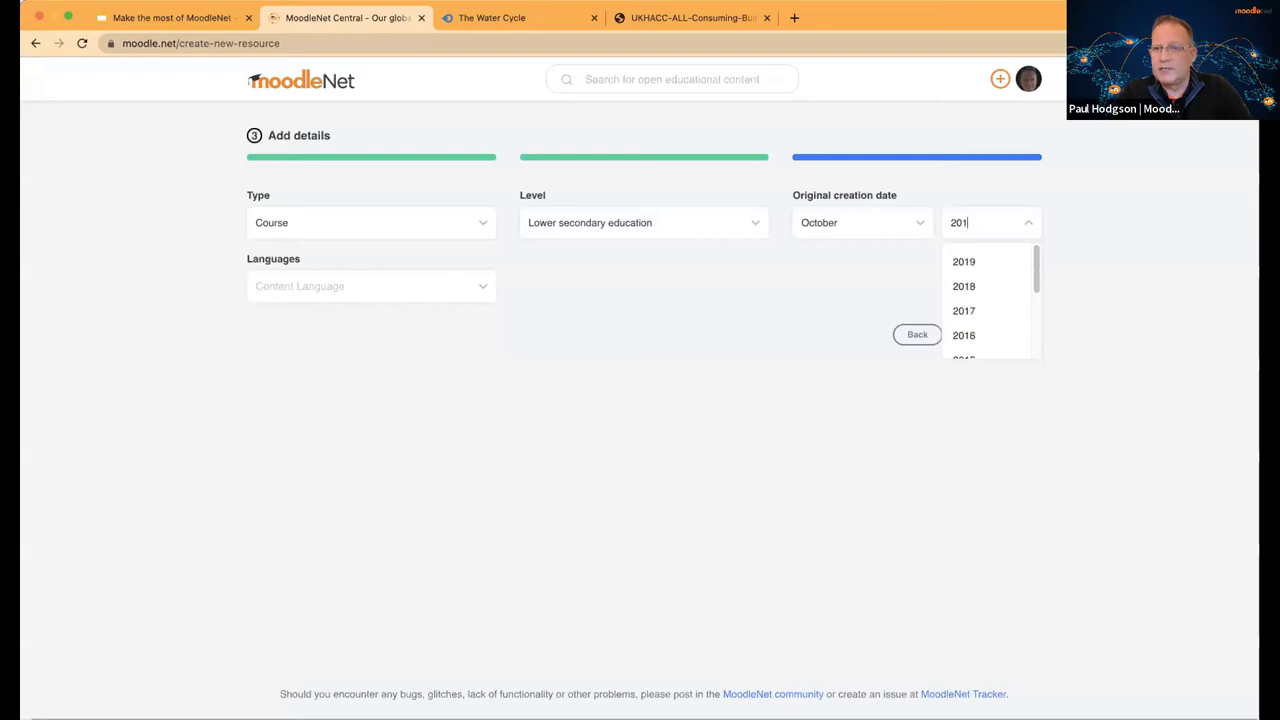
click(980, 258)
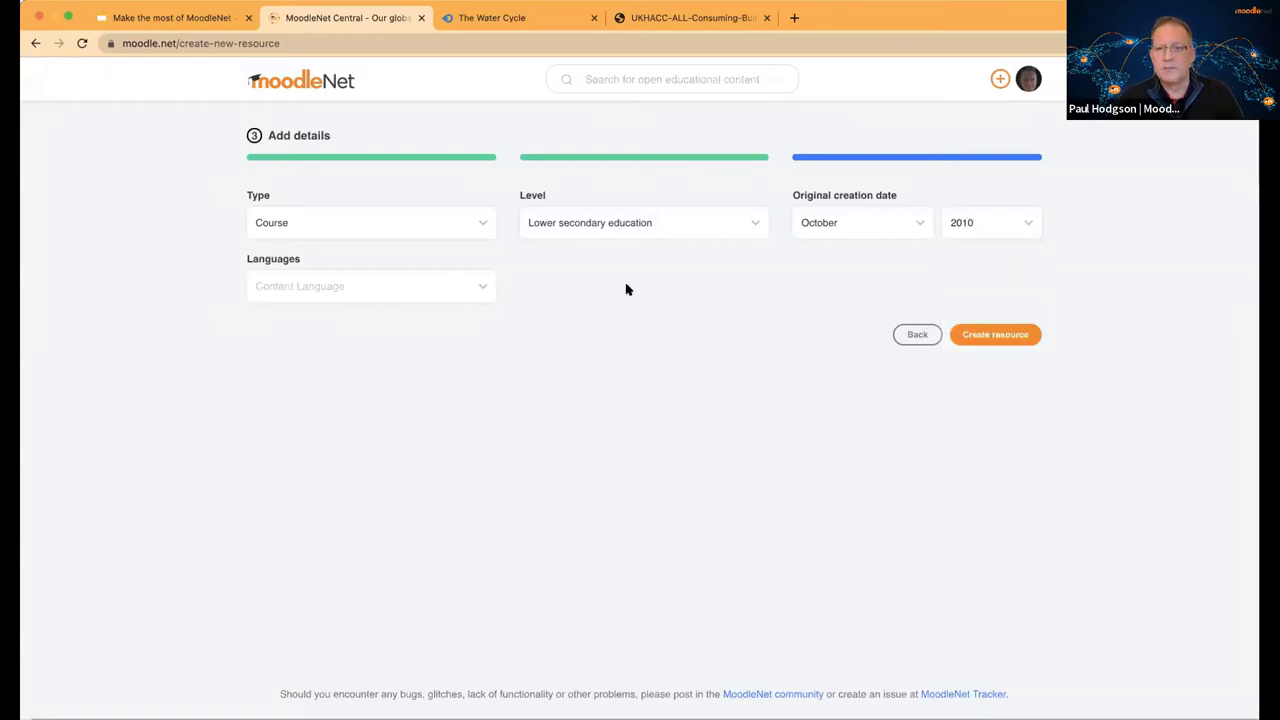
- Set the content language to English and create the Water Cycle resource
click(478, 289)
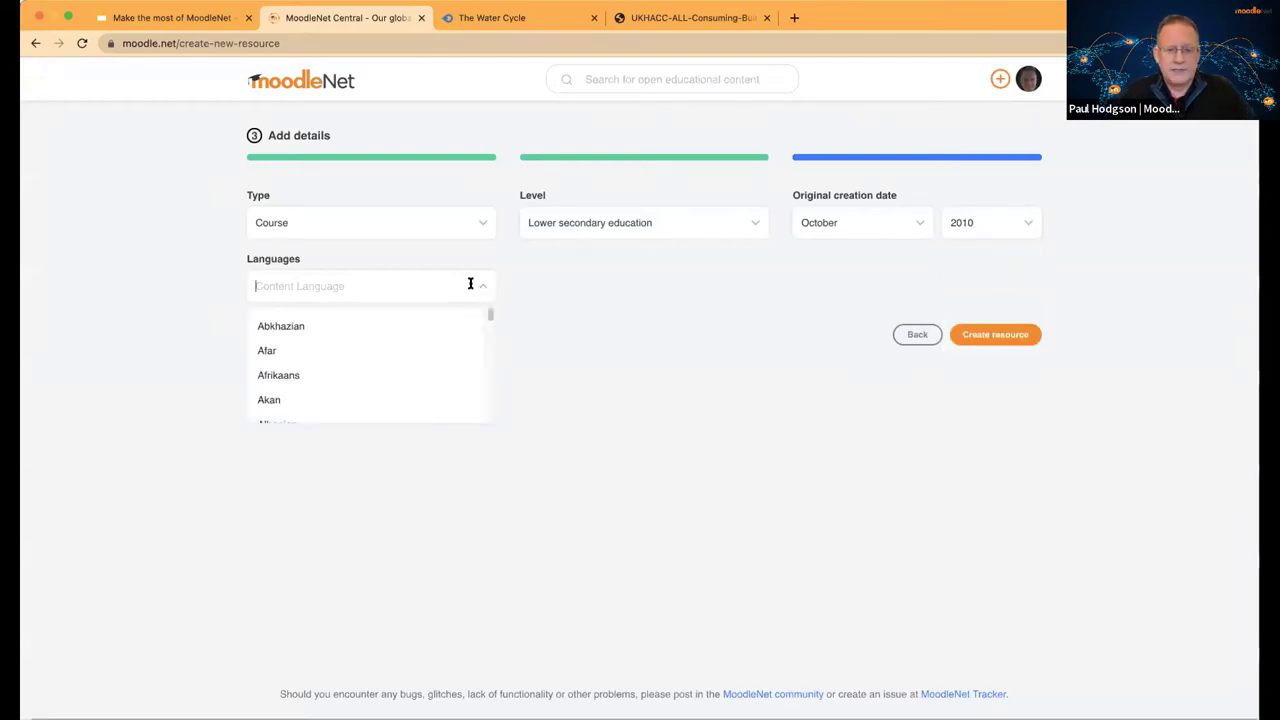
text(engl)
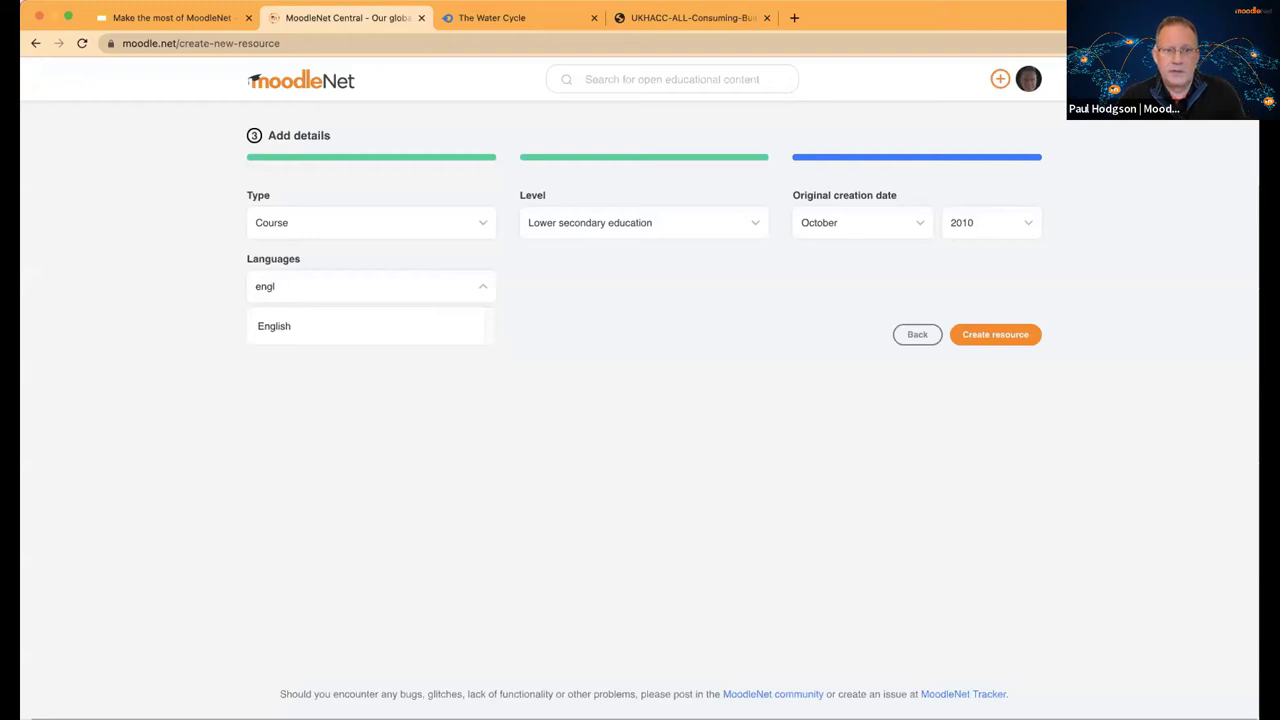
click(414, 326)
click(479, 288)
click(479, 288)
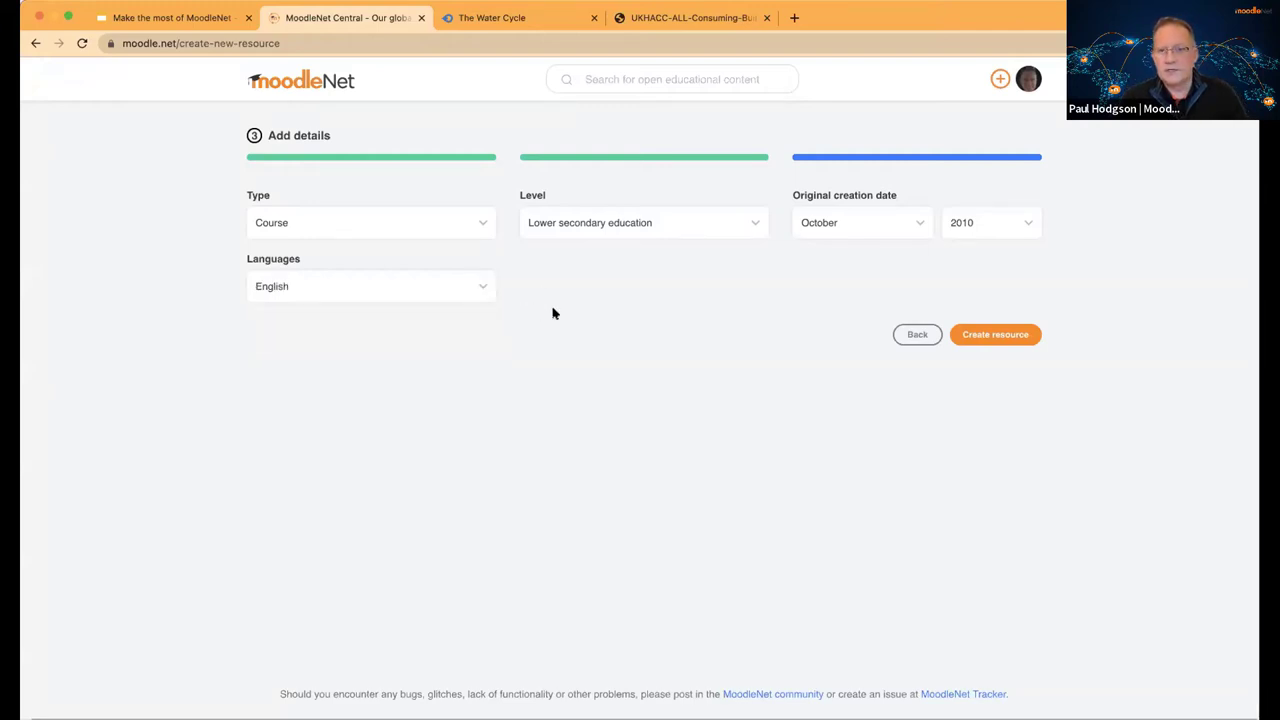
click(993, 337)
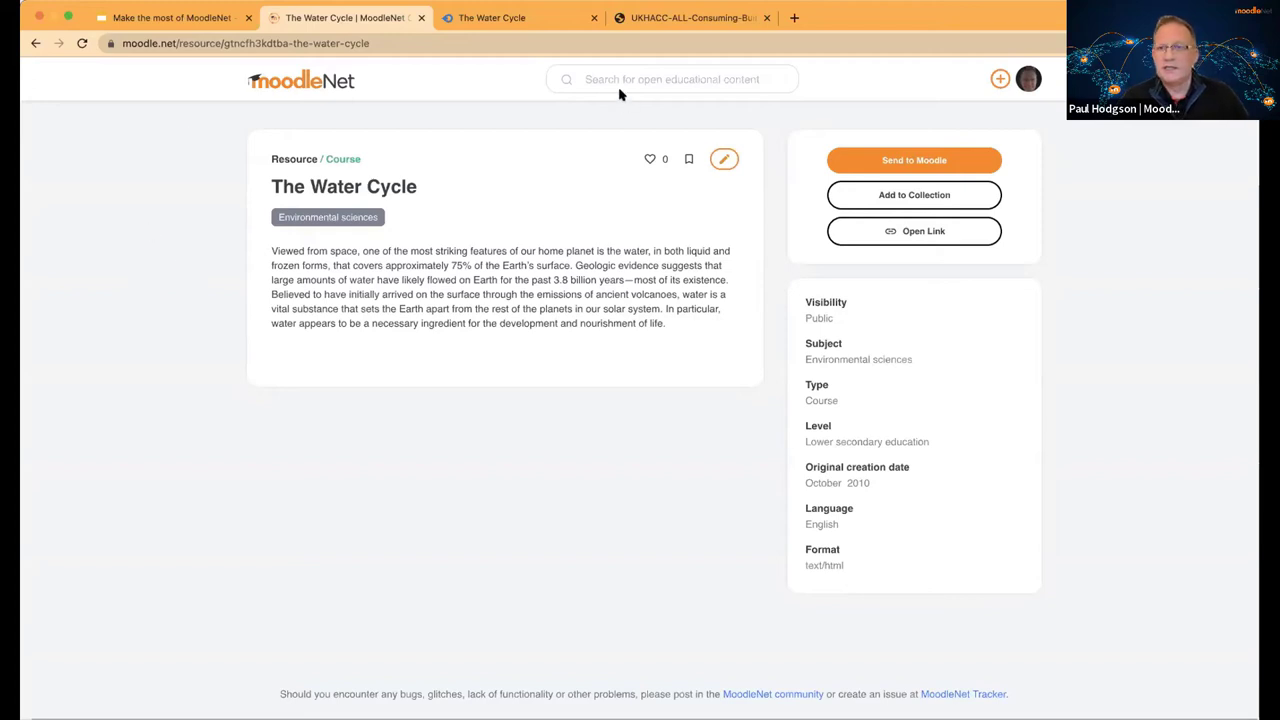
- Start another new resource and upload the file UKHACC-ALL-Consuming-Building-a-Healthier-Food-System-for-People-Planet.pdf as its content
click(999, 84)
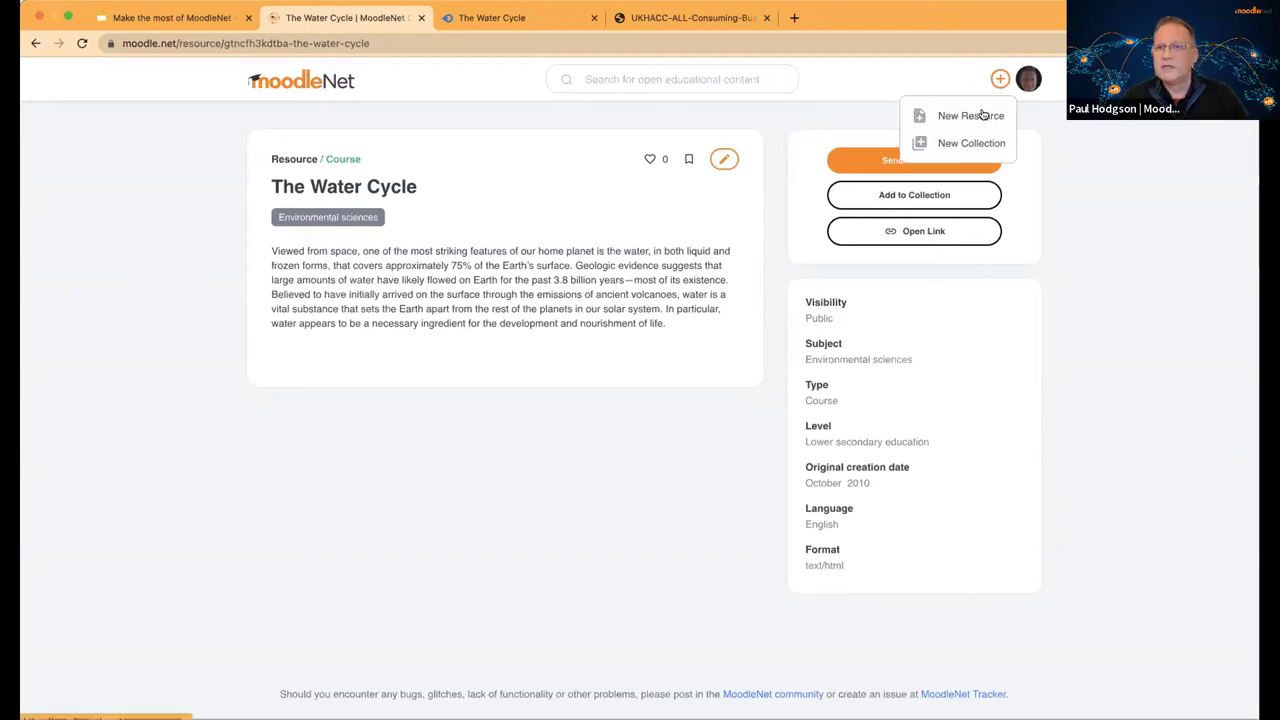
click(985, 115)
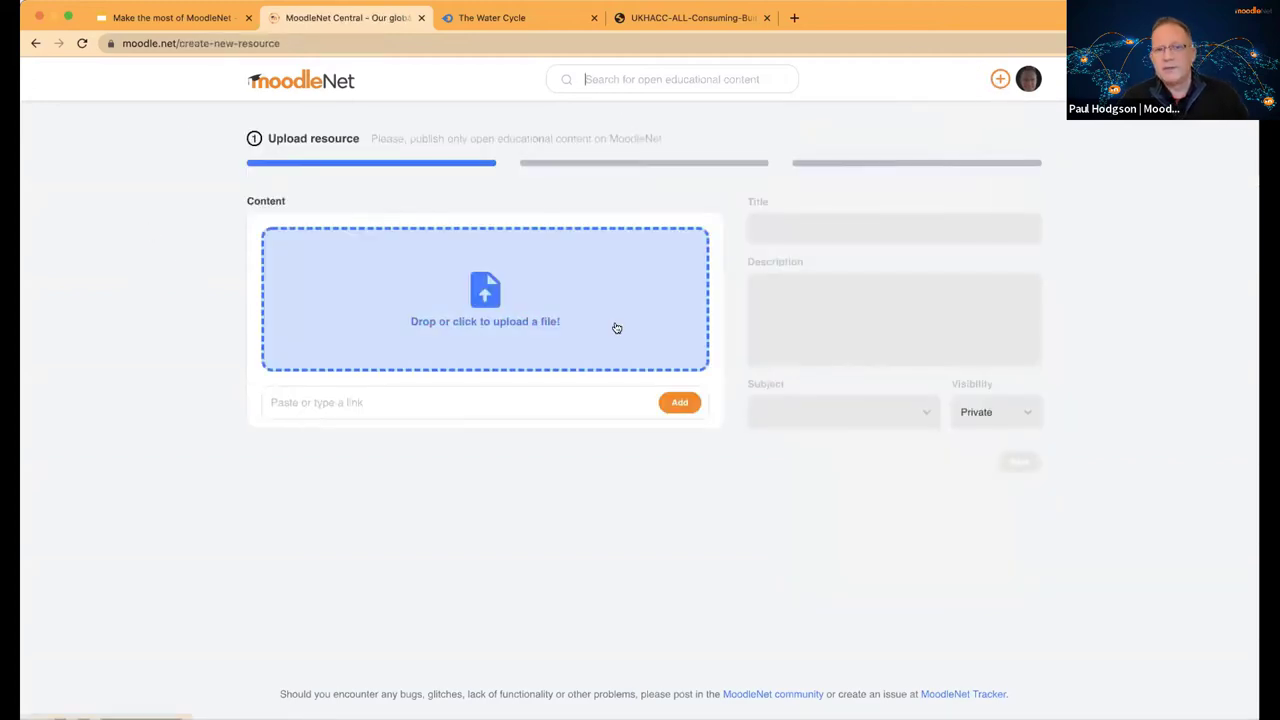
click(492, 318)
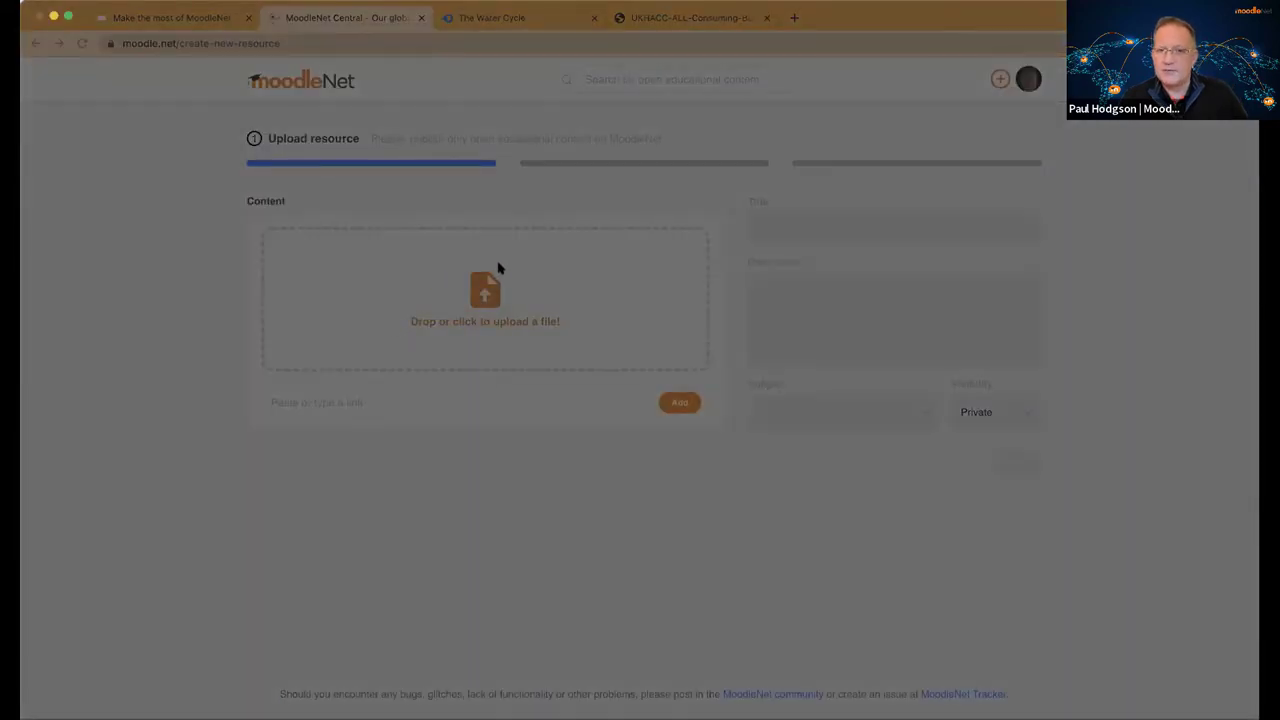
click(889, 503)
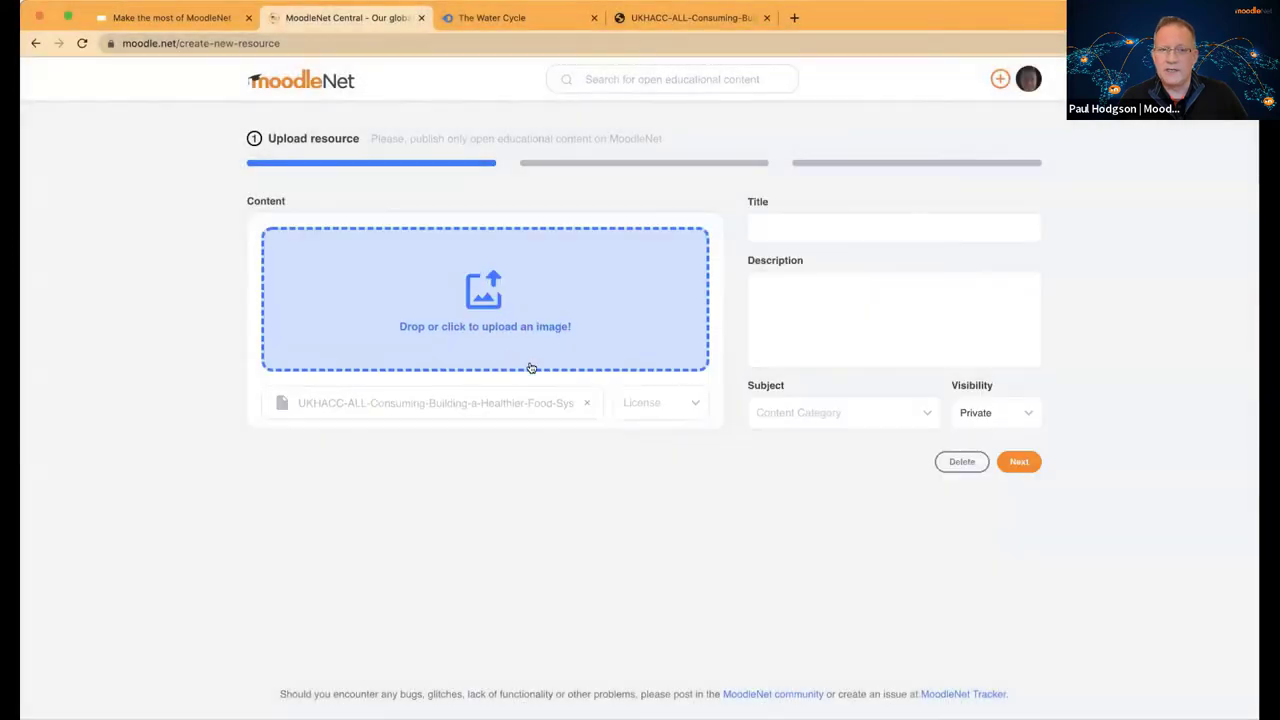
- Copy the title from the PDF's cover, "ALL-CONSUMING: BUILDING A HEALTHIER FOOD SYSTEM FOR PEOPLE AND PLANET", into the resource's title
click(678, 17)
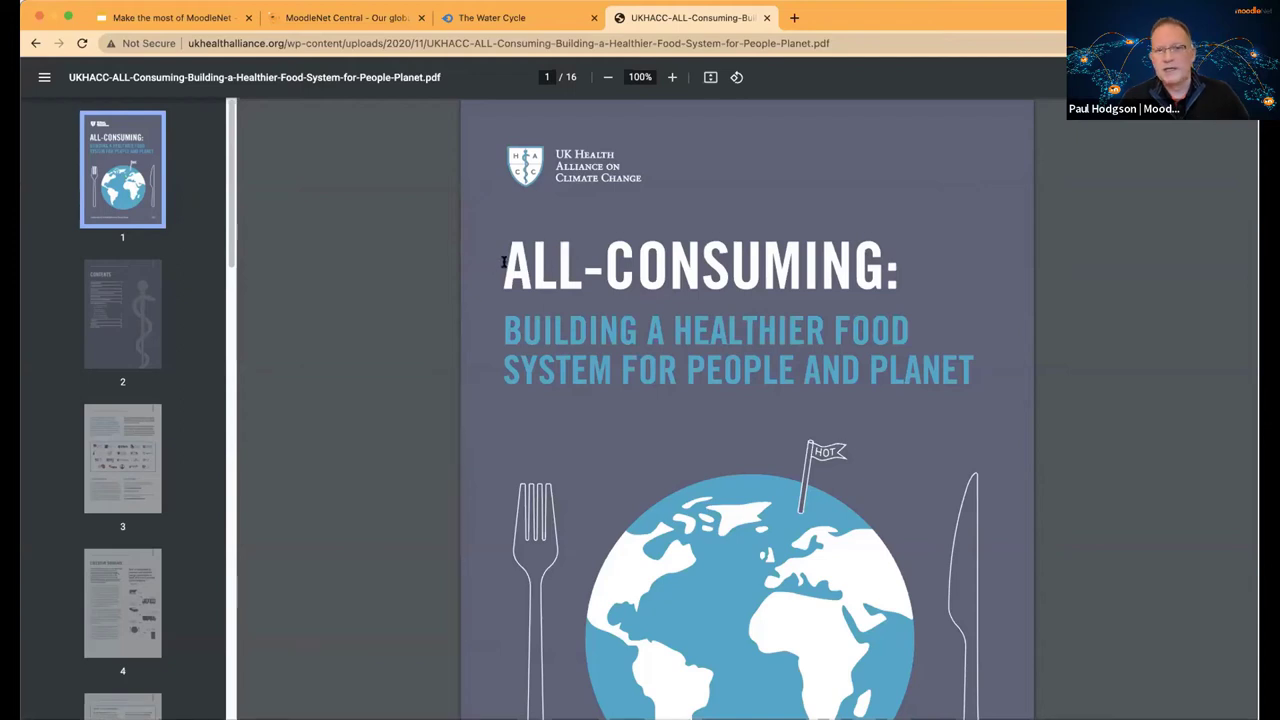
drag(500, 262, 969, 364)
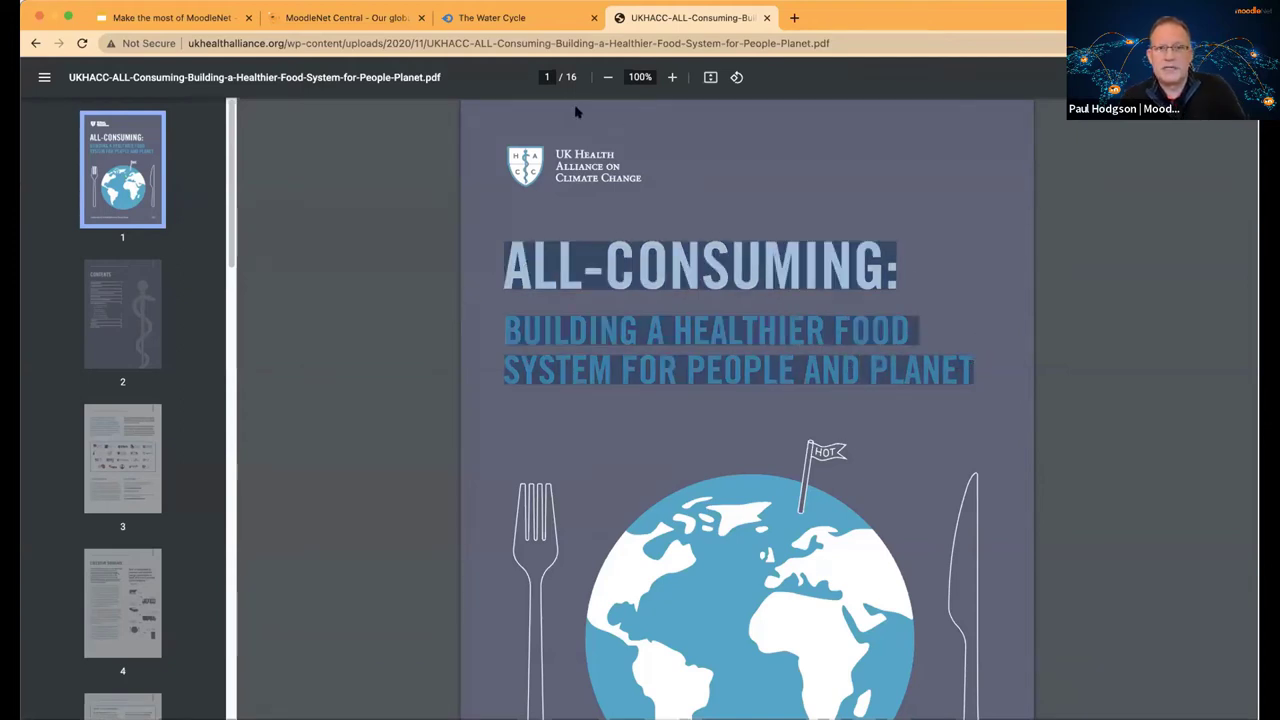
click(306, 12)
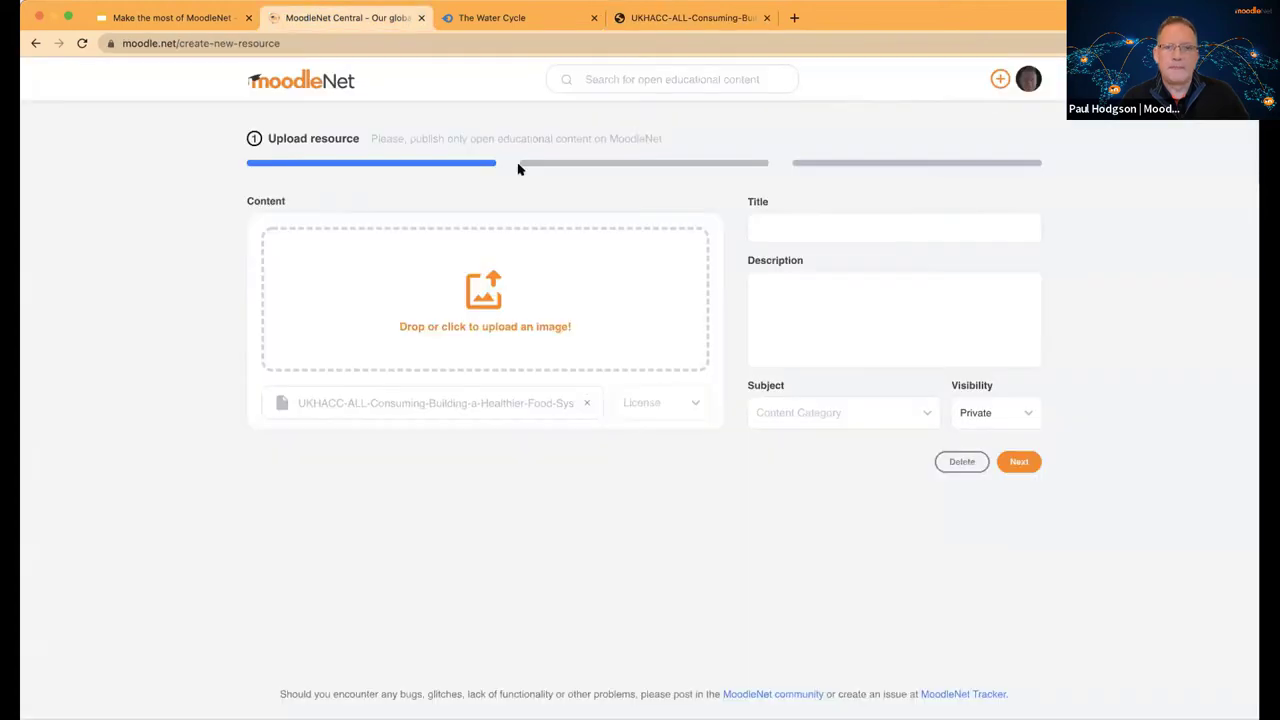
click(824, 226)
key(super+v)
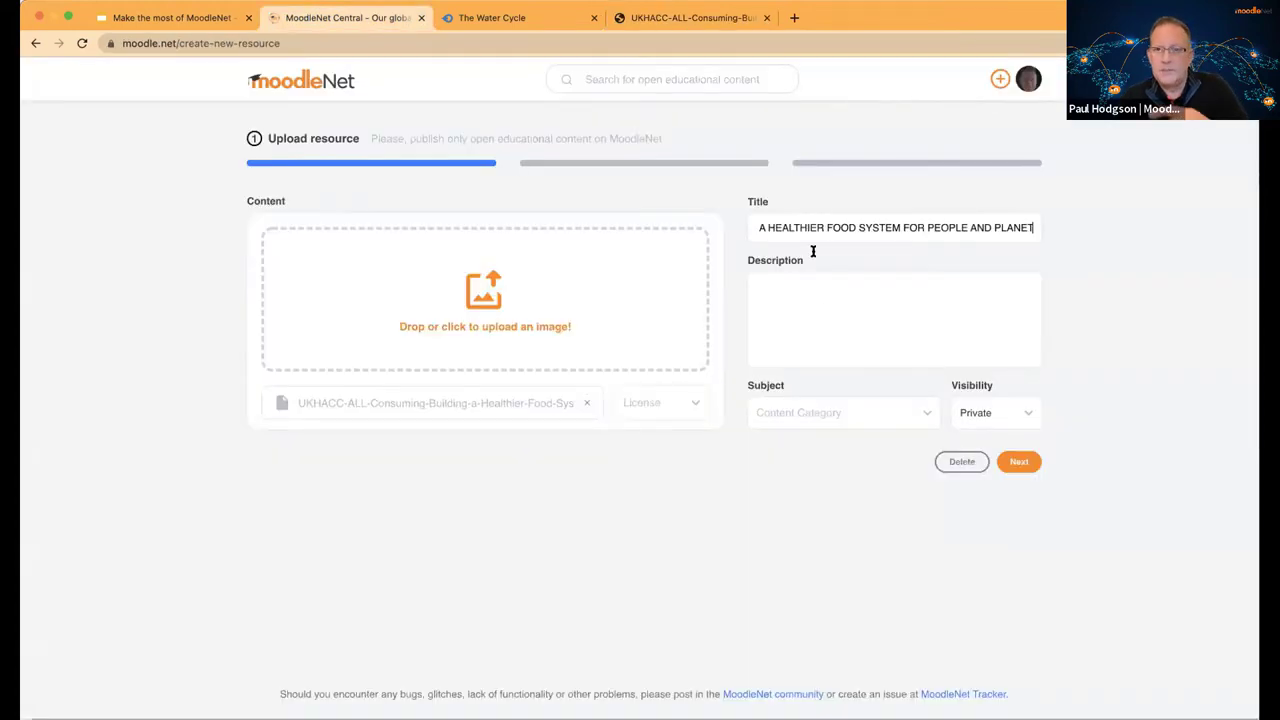
- Copy the first paragraph of the PDF's Executive Summary into the resource's description
click(828, 279)
click(676, 22)
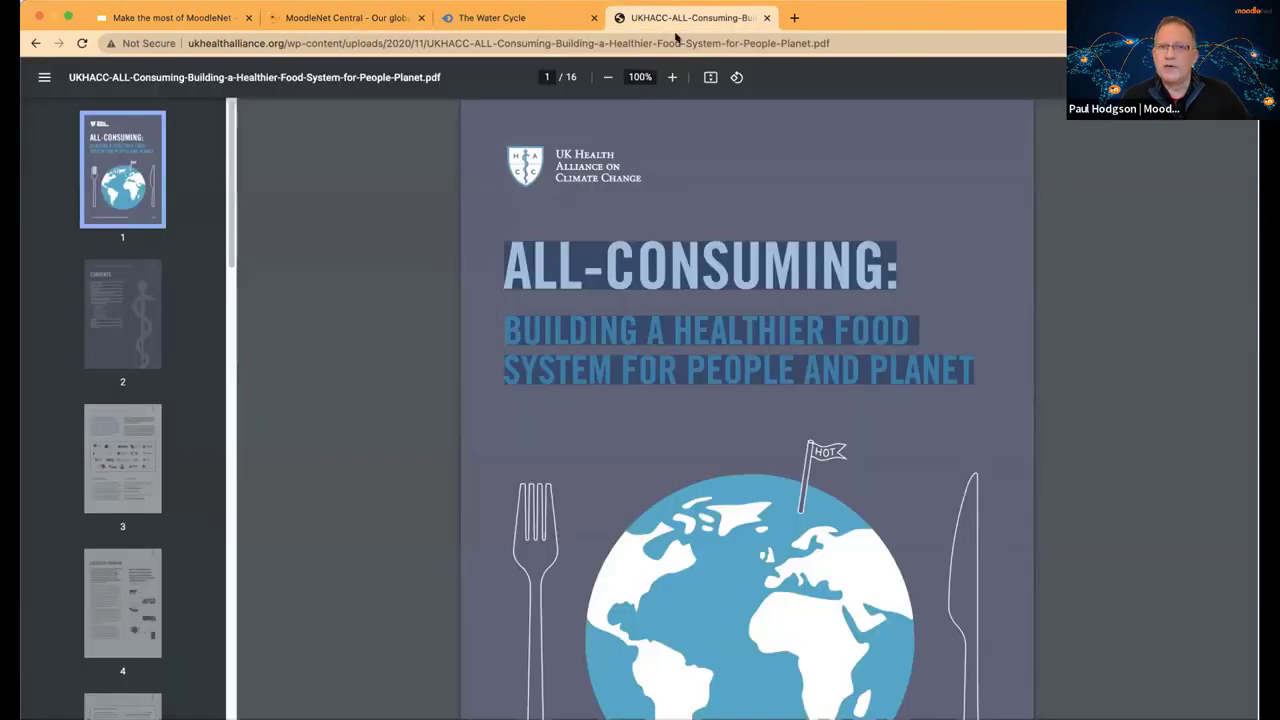
scroll(687, 354, down, 20)
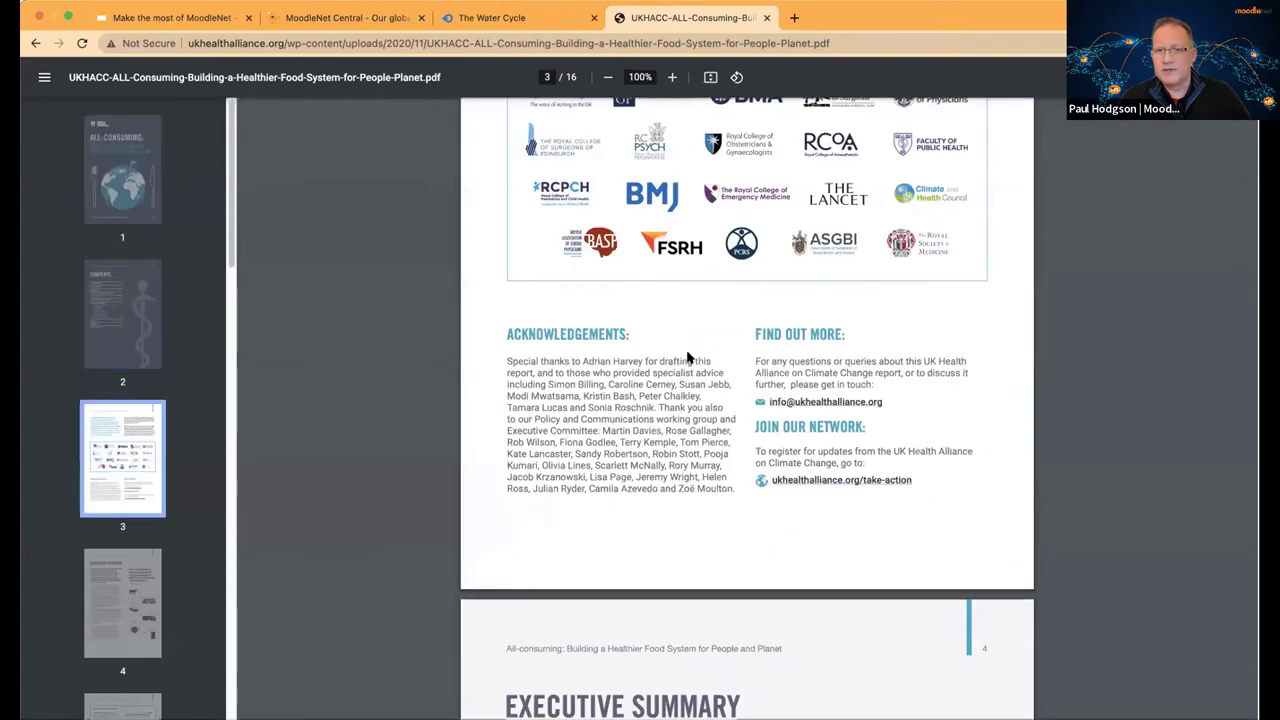
scroll(687, 357, down, 1)
drag(508, 367, 648, 468)
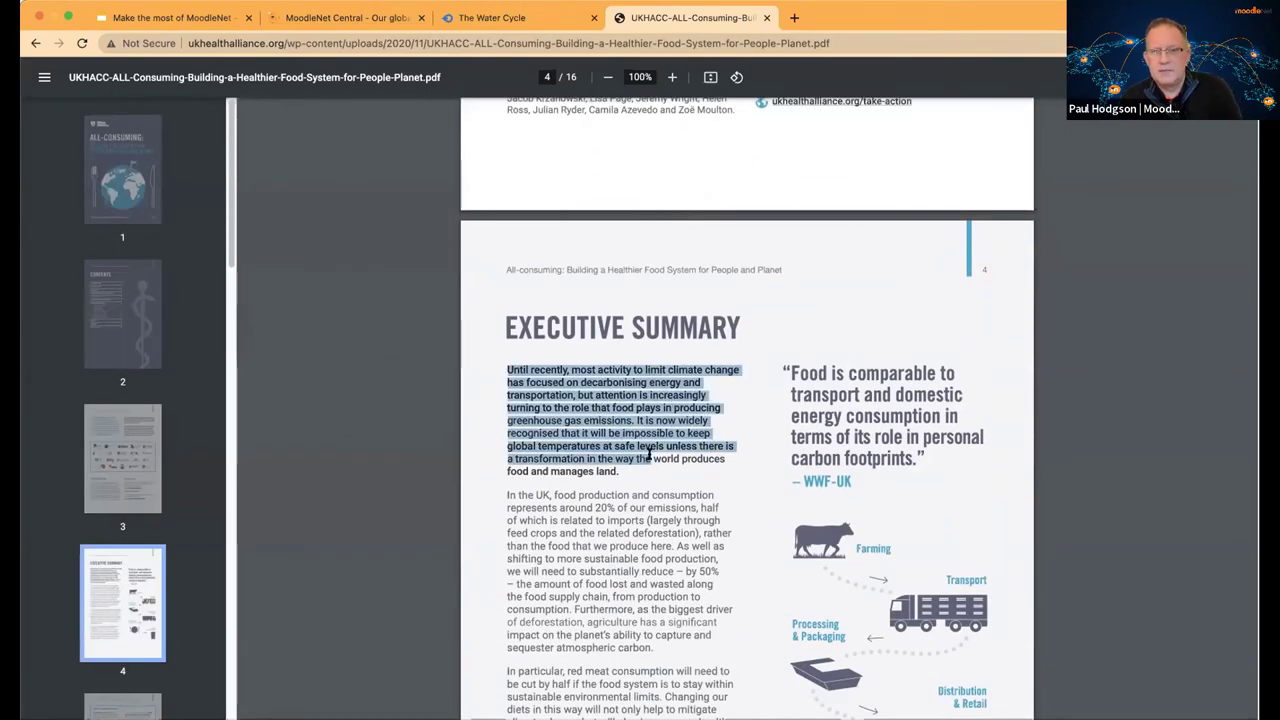
click(507, 372)
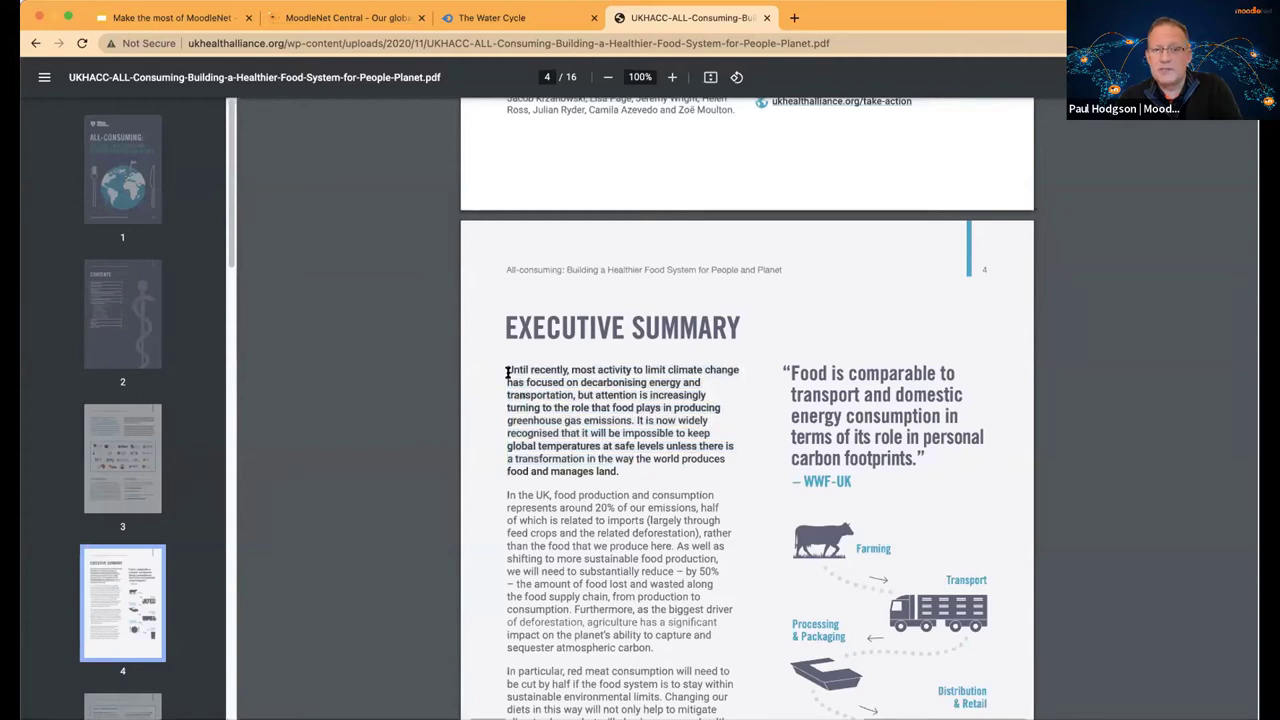
drag(507, 372, 616, 480)
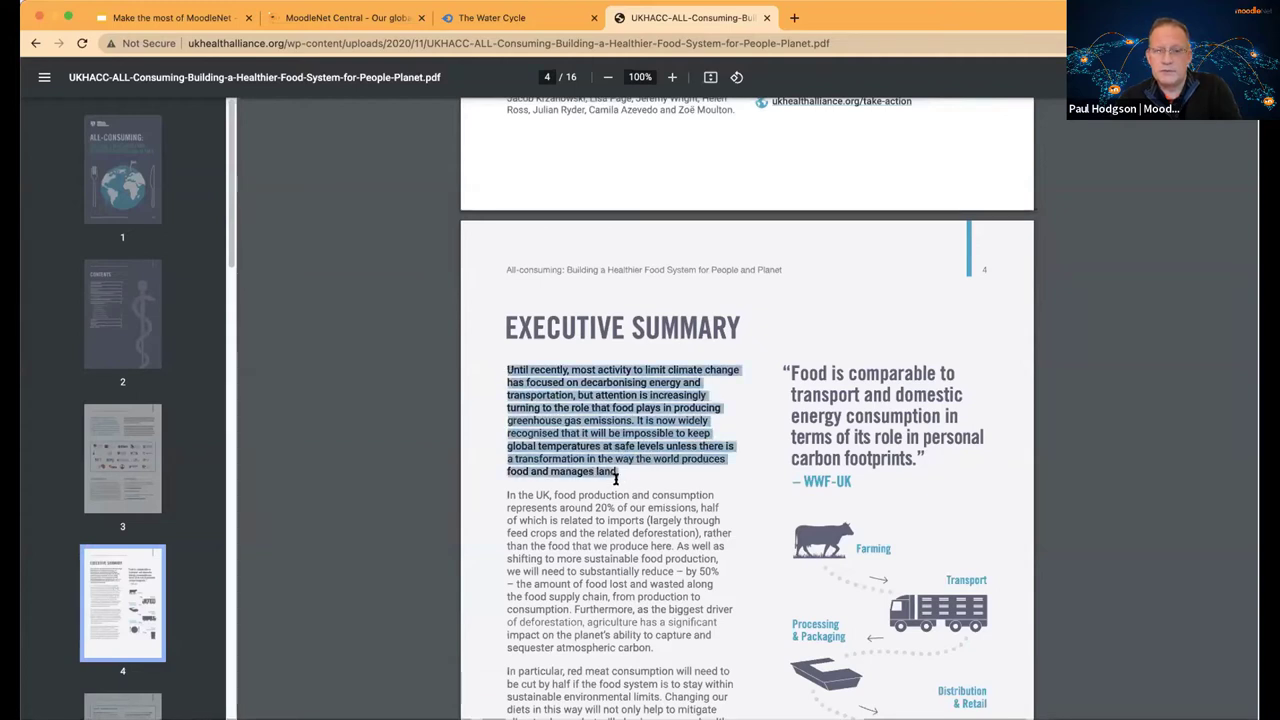
click(360, 18)
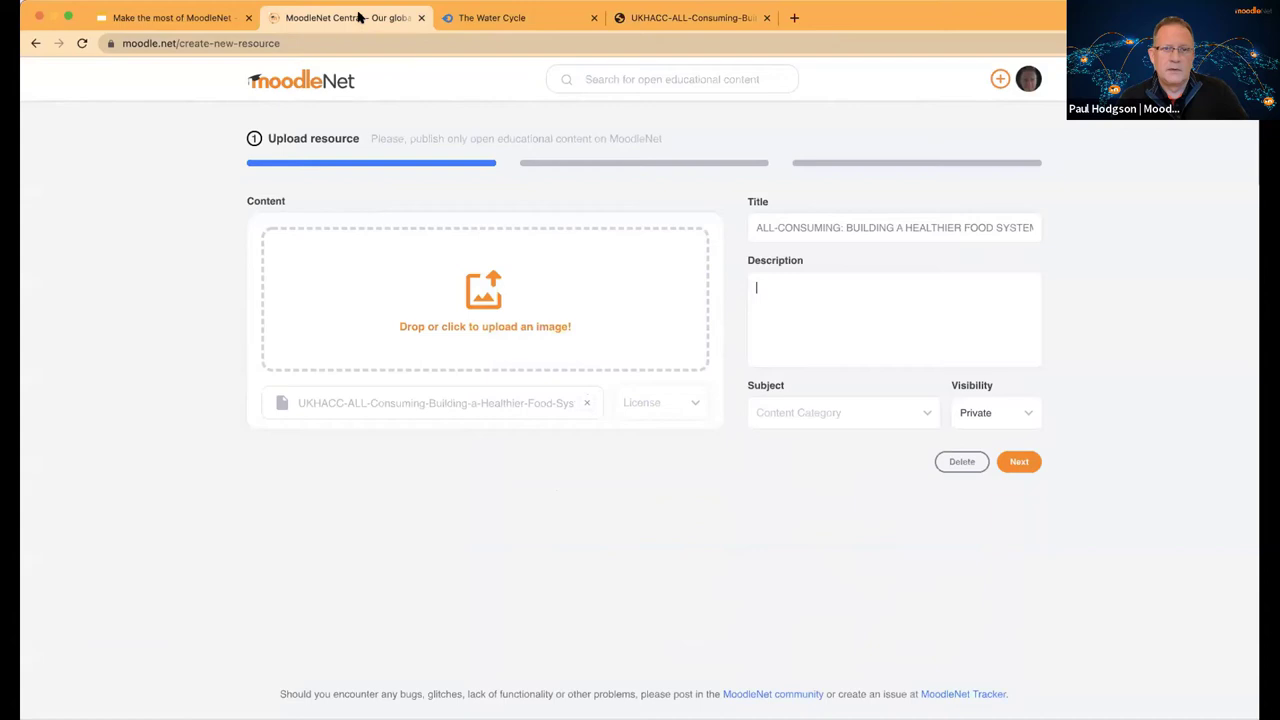
click(800, 280)
key(super+v)
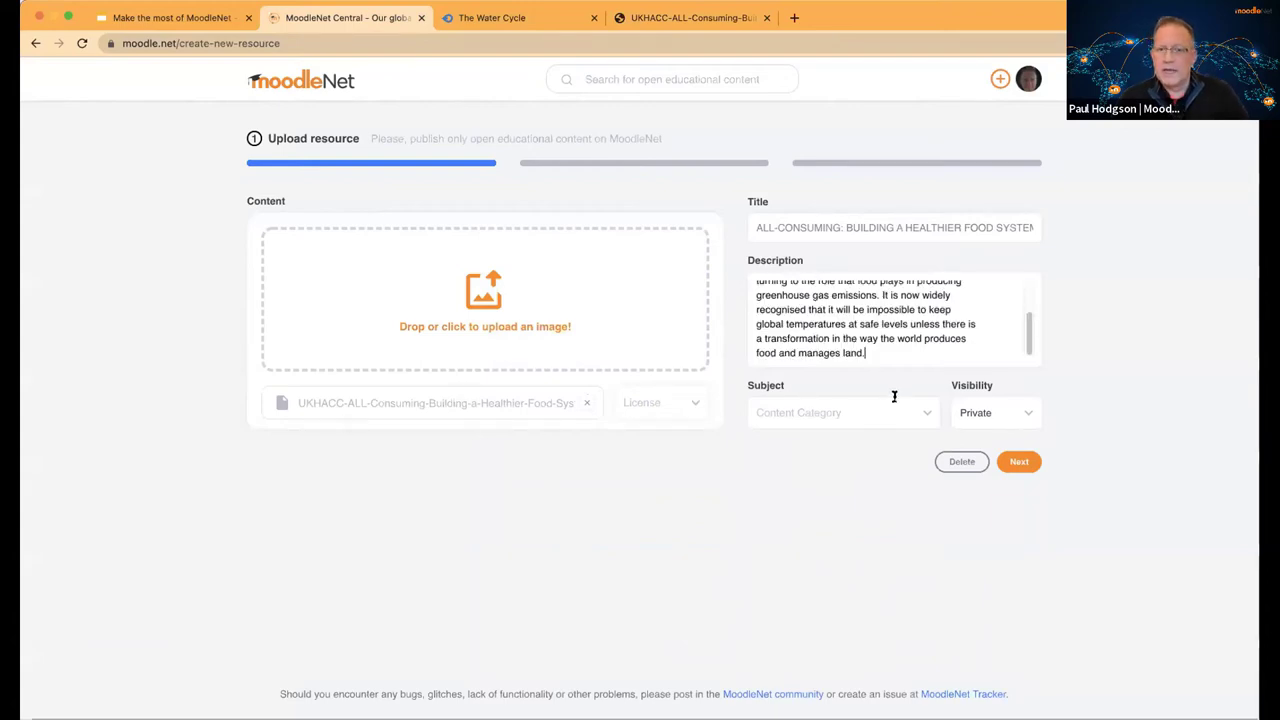
- Set the uploaded file's license to Public domain and the resource's subject to Environmental sciences
click(695, 403)
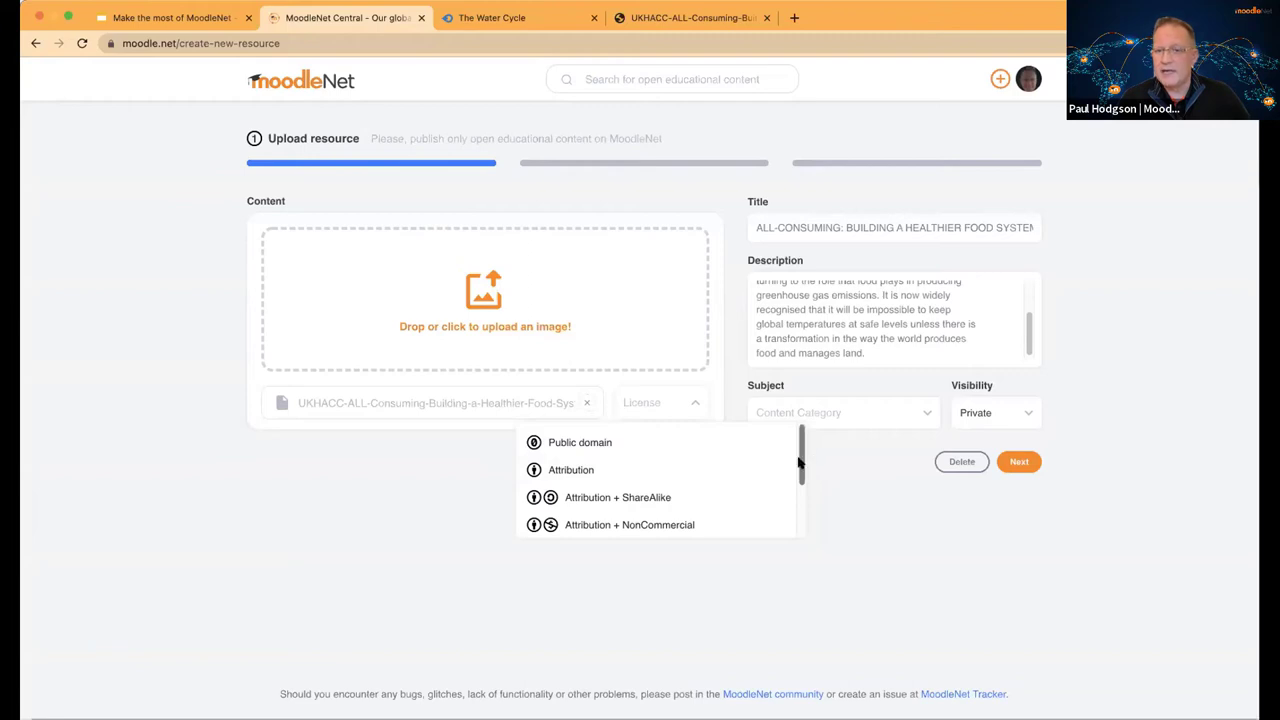
drag(801, 468, 748, 449)
click(594, 441)
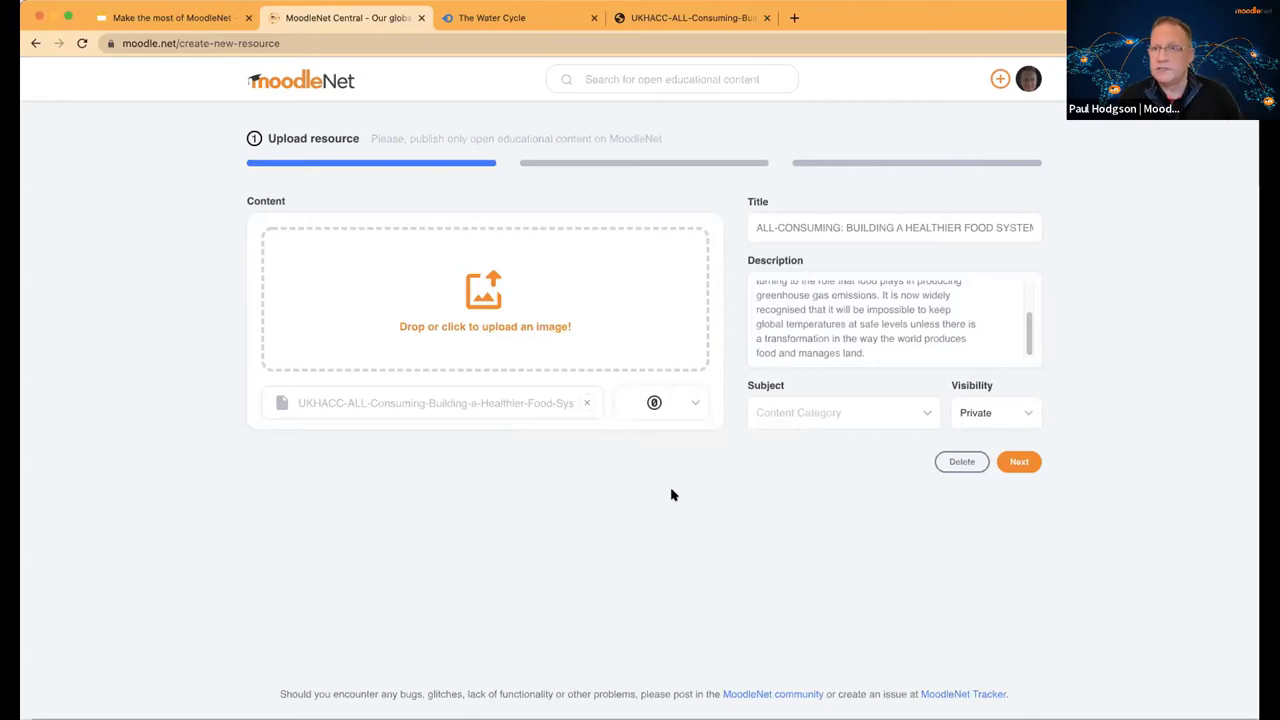
click(837, 413)
text(env)
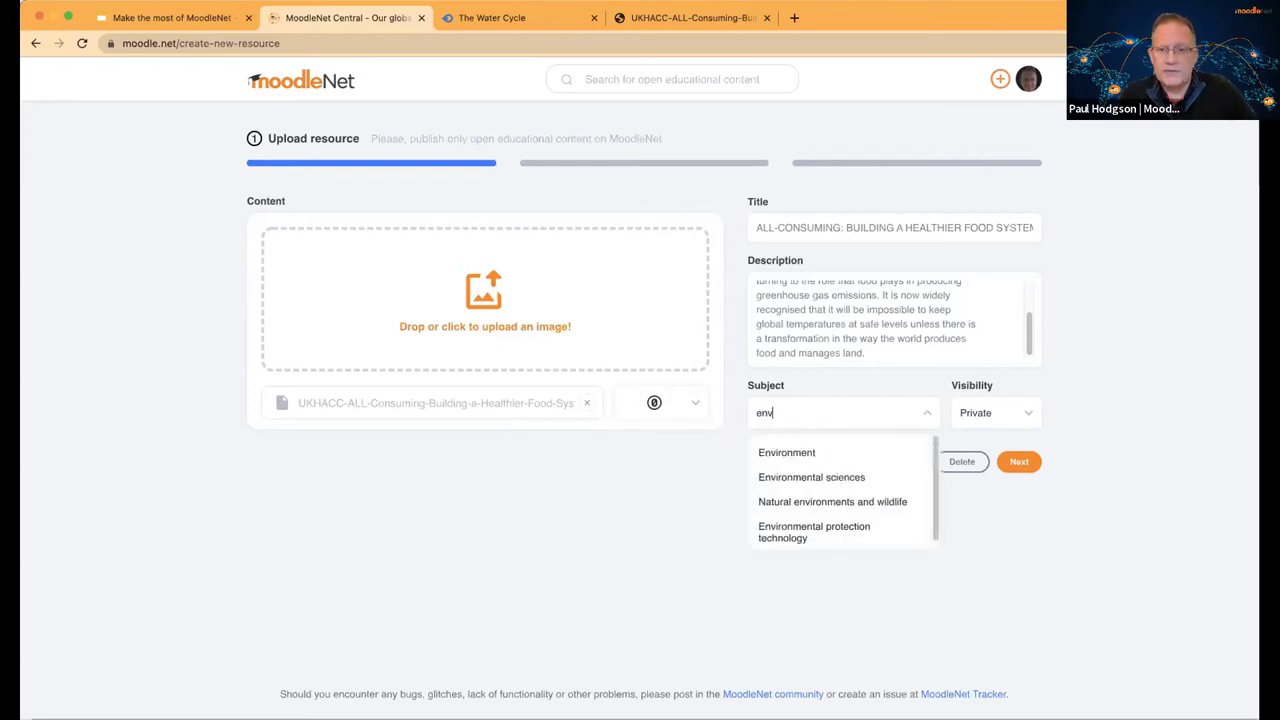
click(830, 477)
- Make the food system resource Public and proceed to its details without adding it to a collection
click(1018, 412)
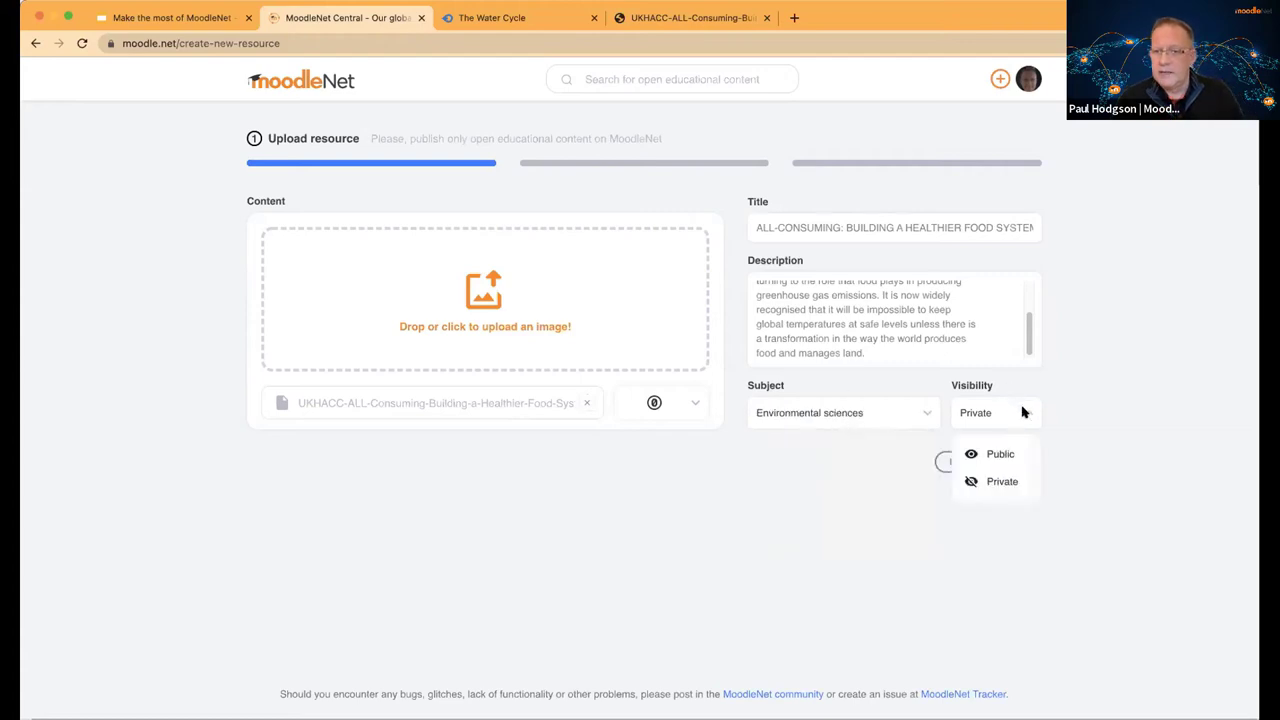
click(1003, 455)
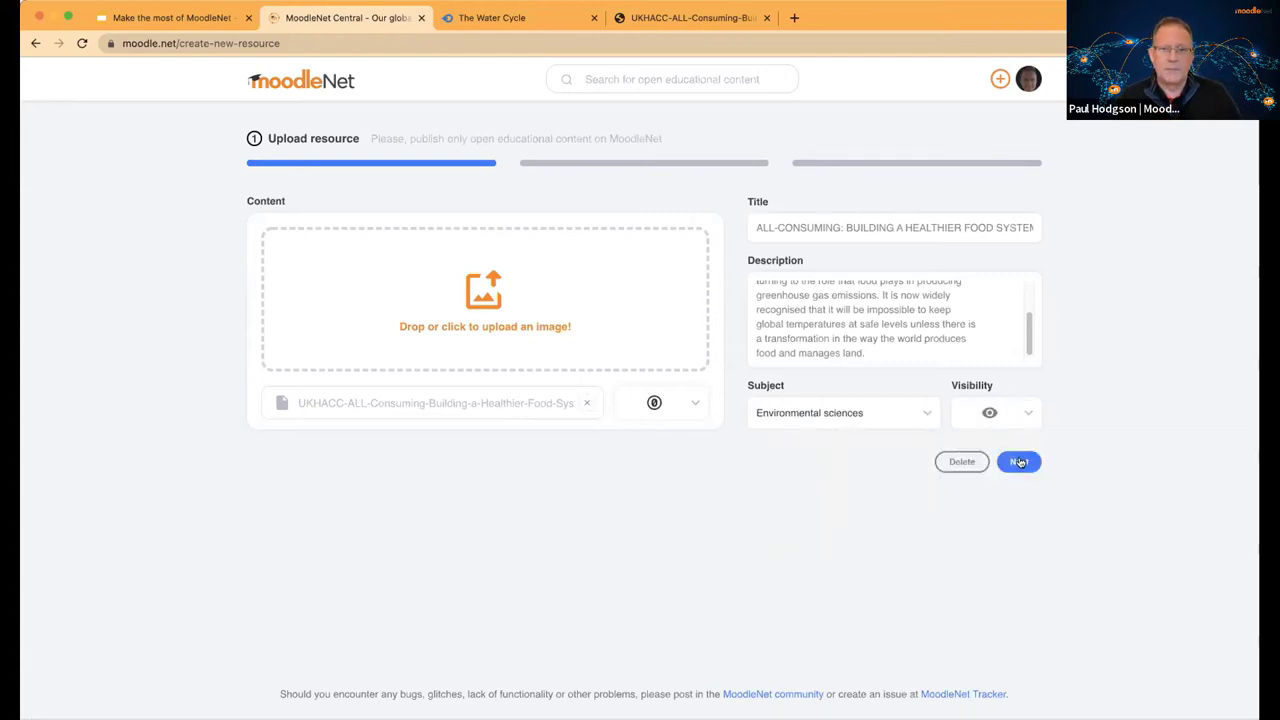
click(1020, 462)
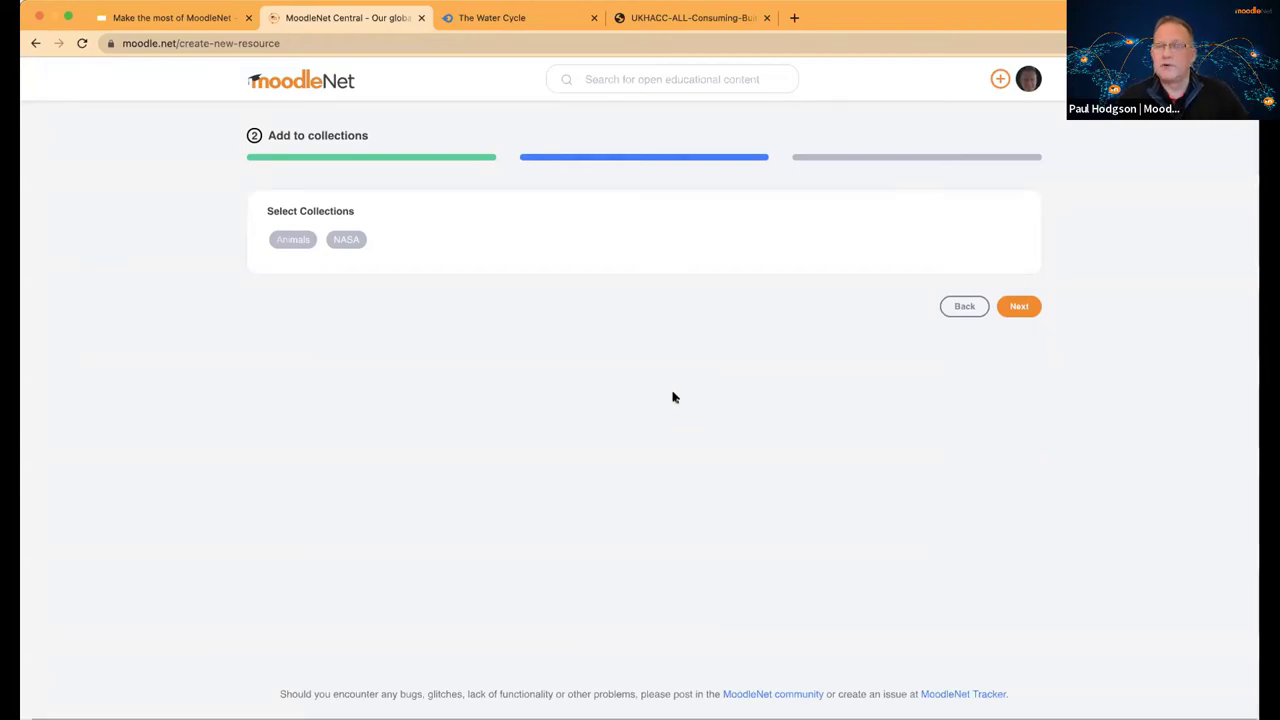
click(1010, 305)
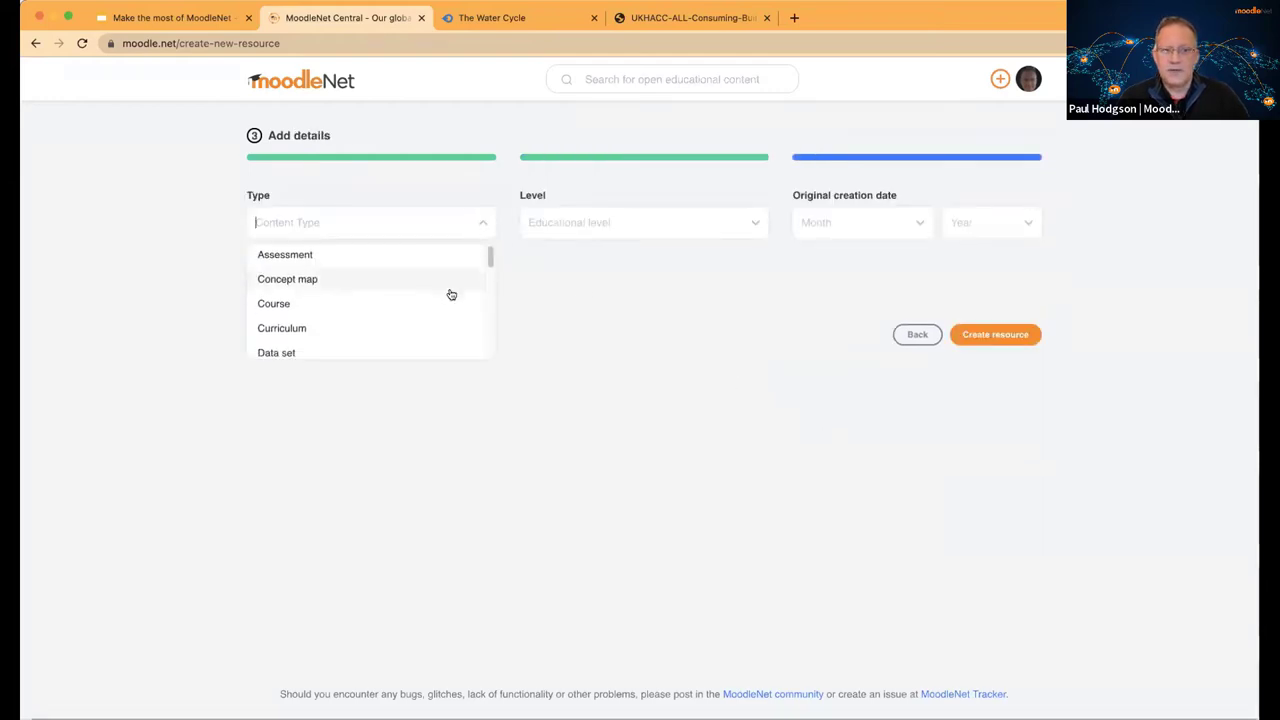
- Set the resource's type to Glossary and its level to Lower secondary education
scroll(448, 292, down, 2)
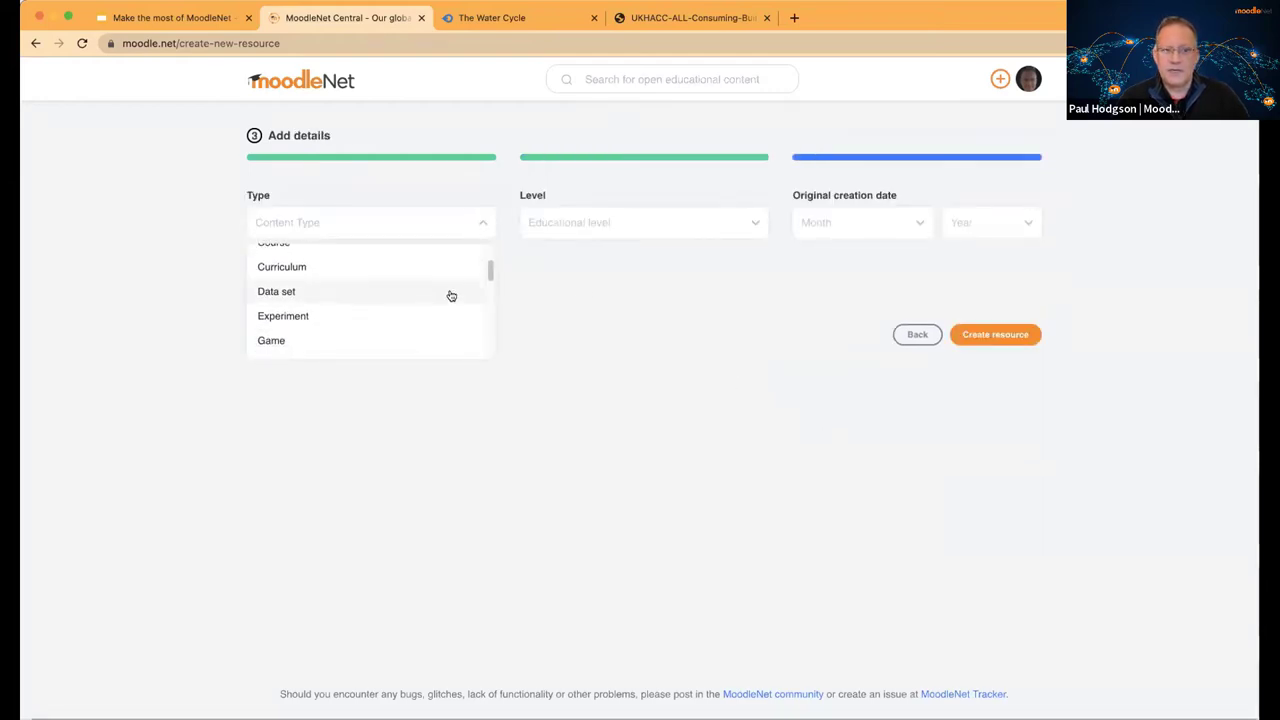
scroll(437, 317, down, 1)
click(416, 332)
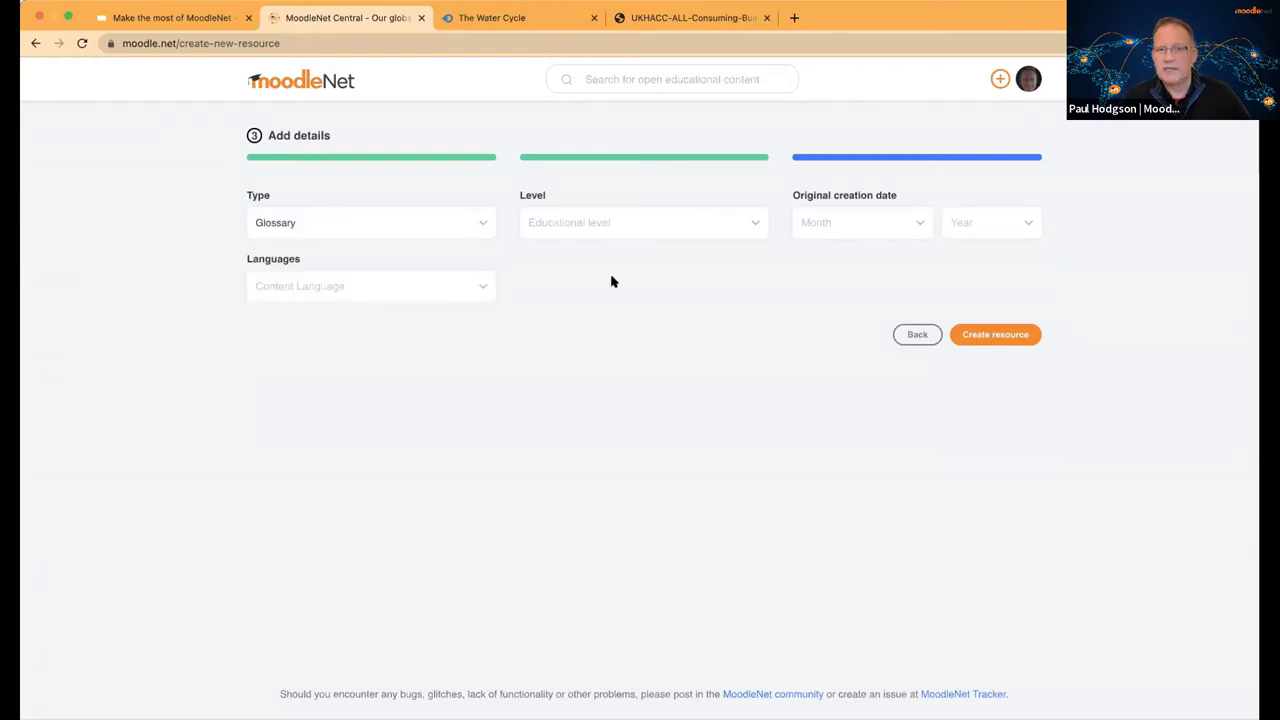
click(748, 225)
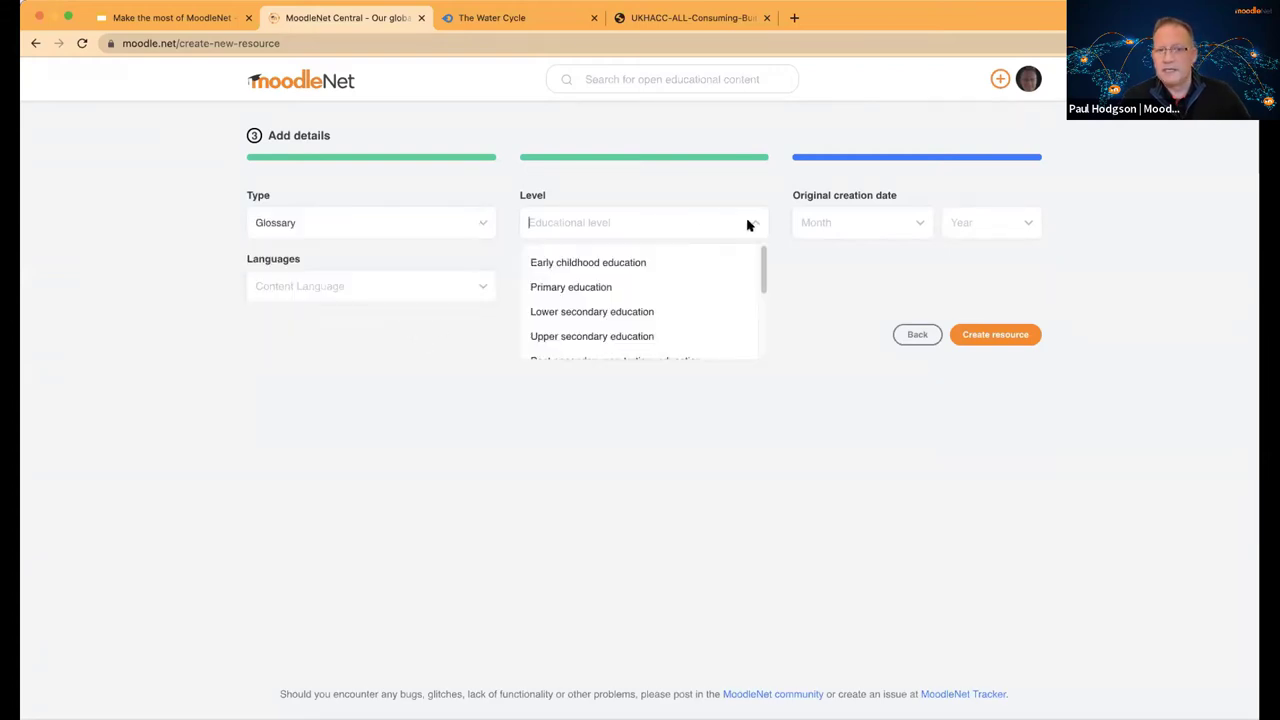
click(686, 315)
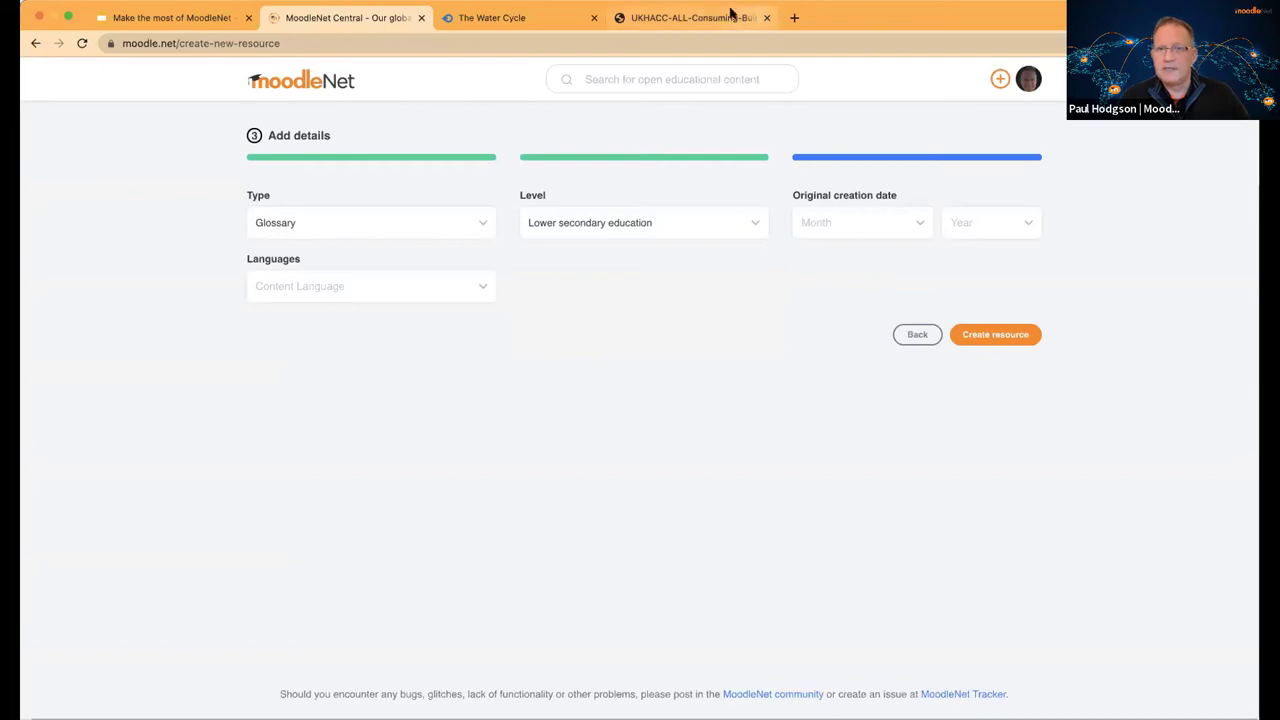
- Check the report's publication year in the PDF and set the resource's original creation year to 2020
click(700, 17)
scroll(781, 400, up, 15)
scroll(781, 400, down, 7)
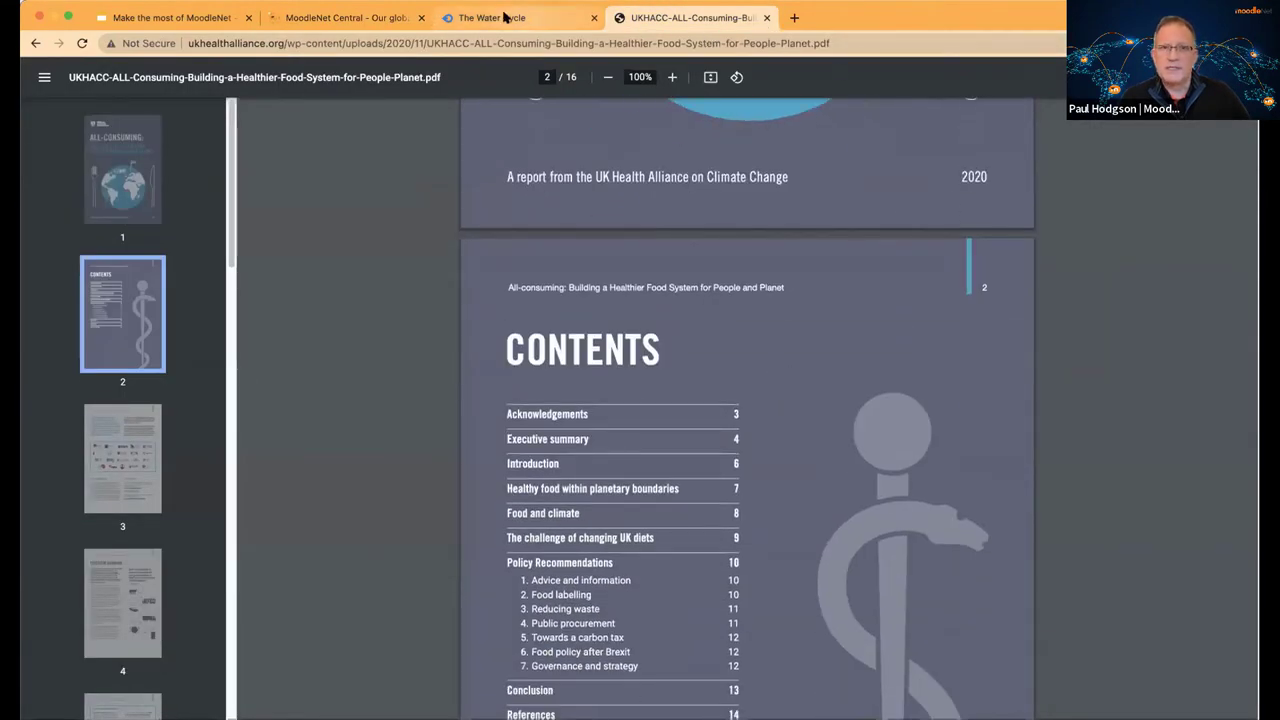
click(345, 17)
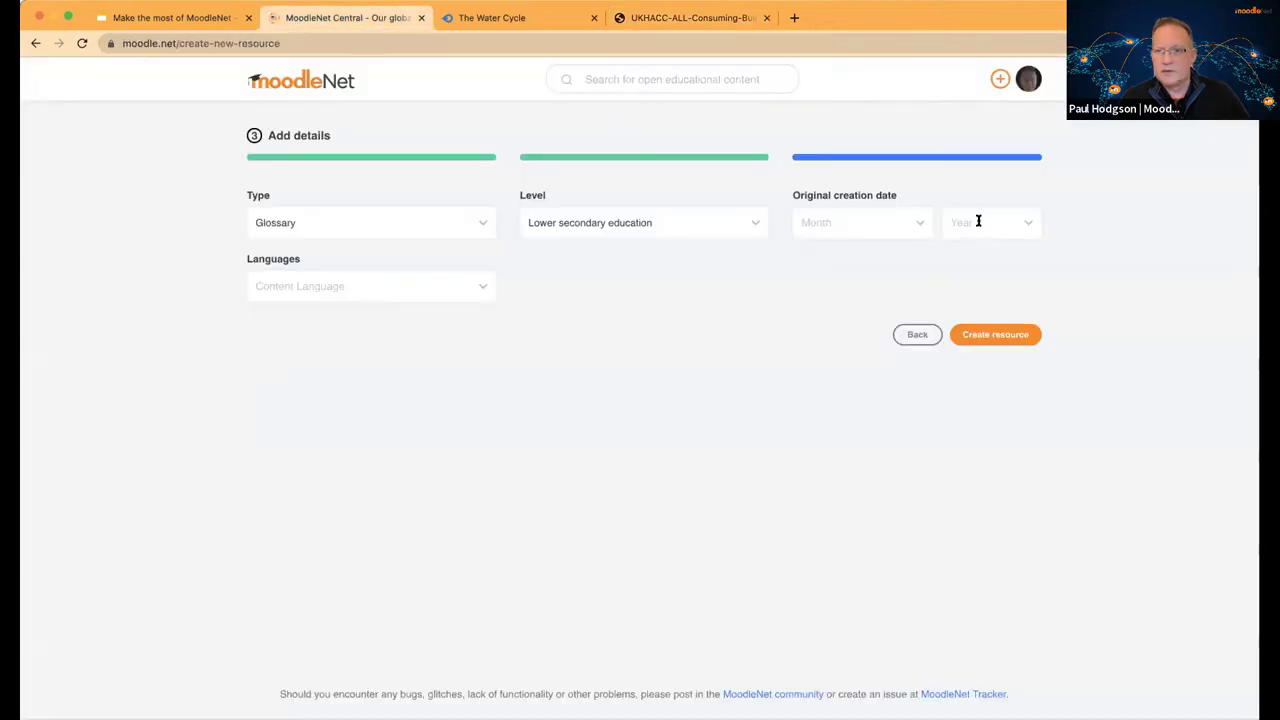
click(1020, 221)
text(2020)
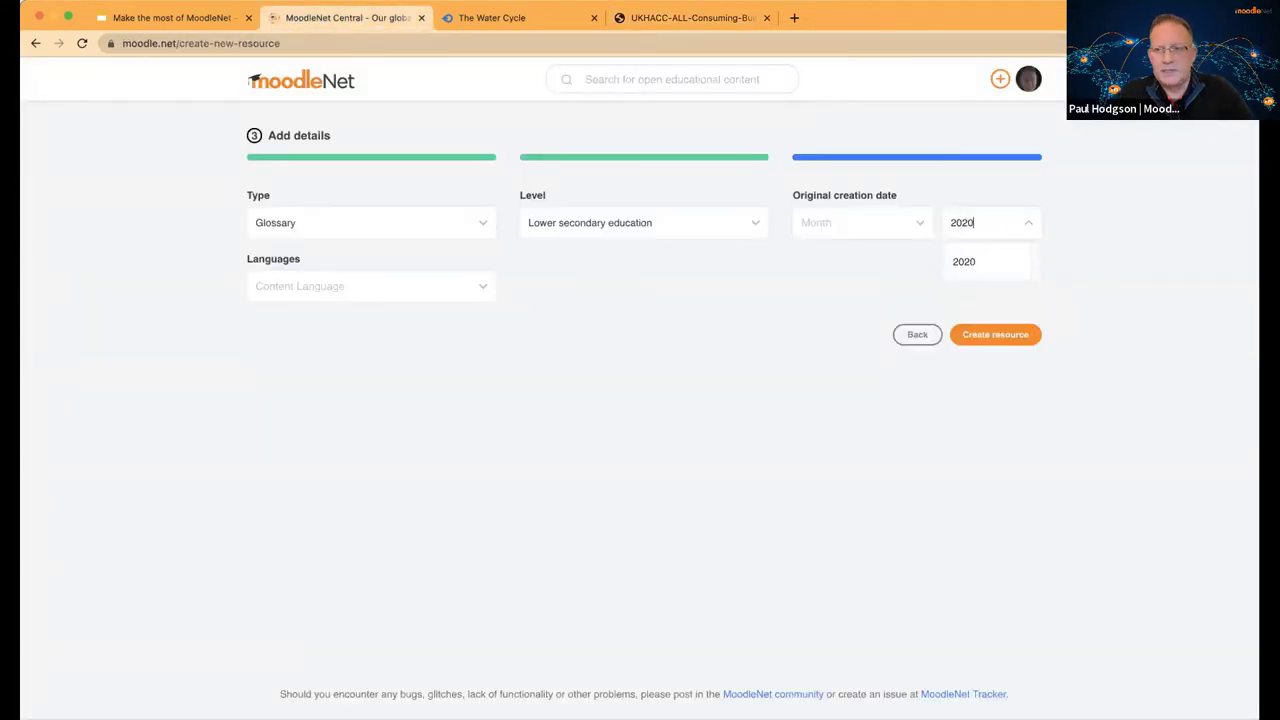
click(1016, 249)
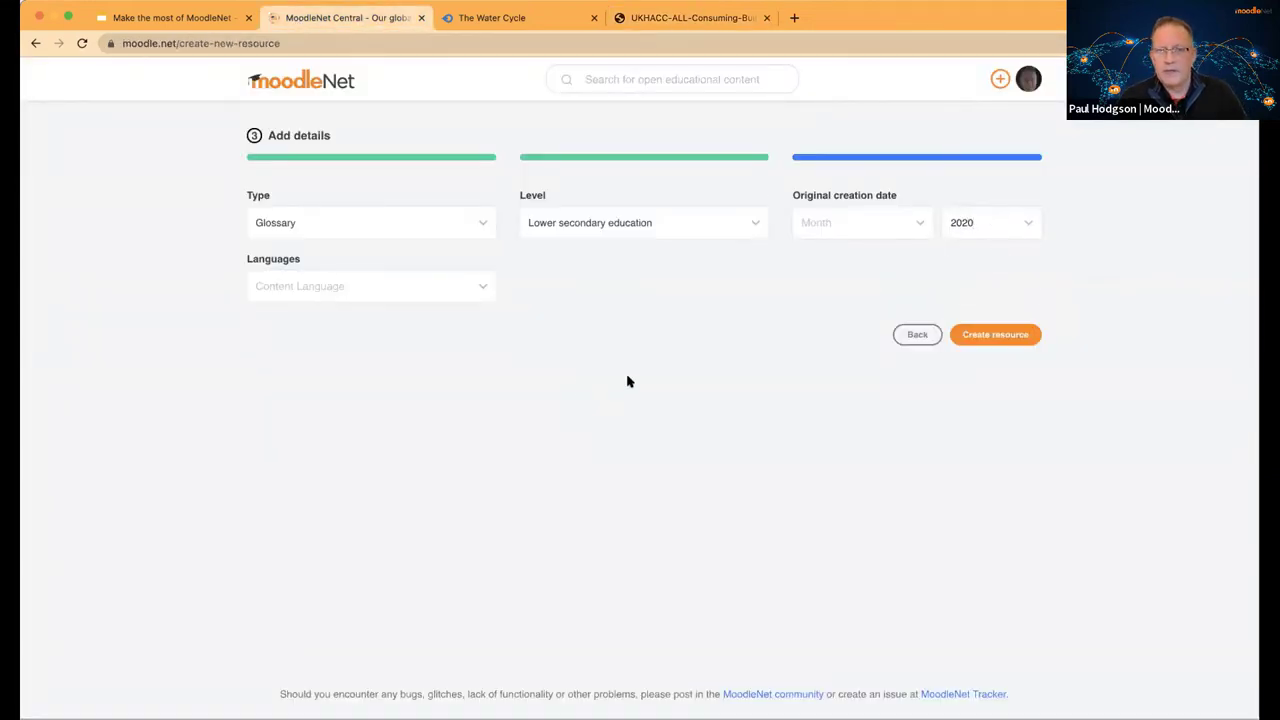
- Set the resource's language to English and create the resource
click(423, 277)
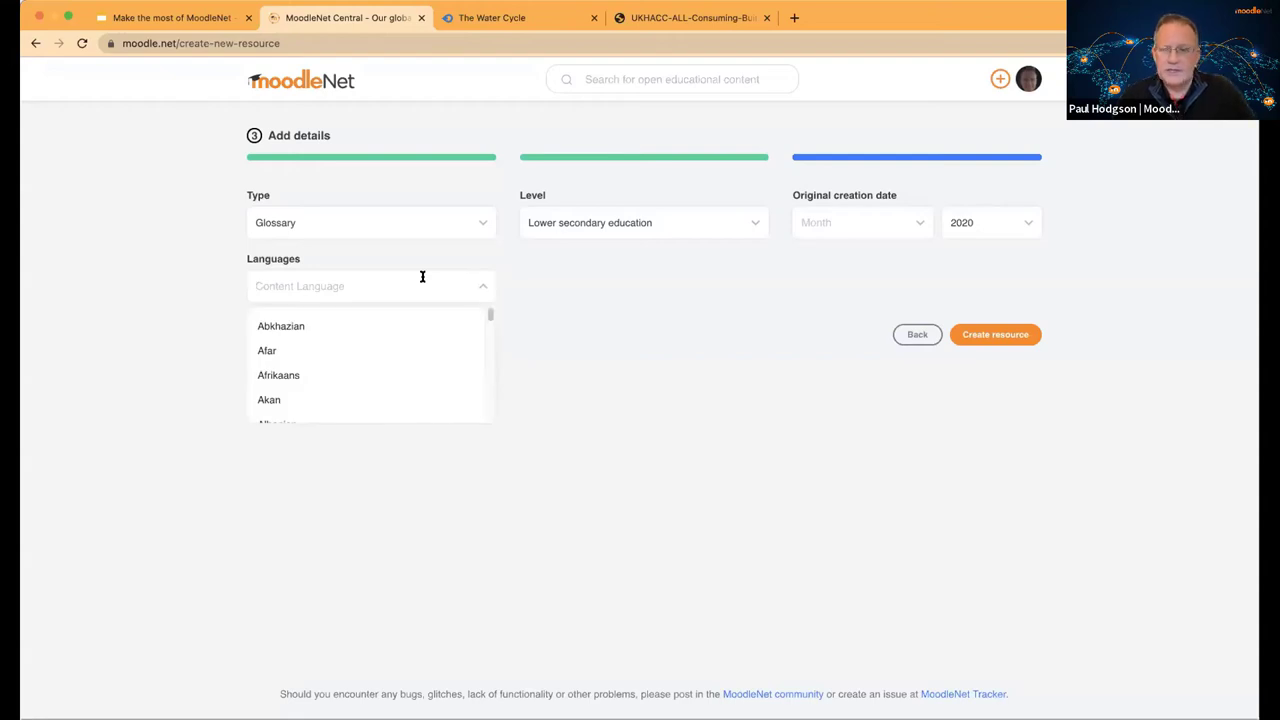
scroll(438, 378, down, 10)
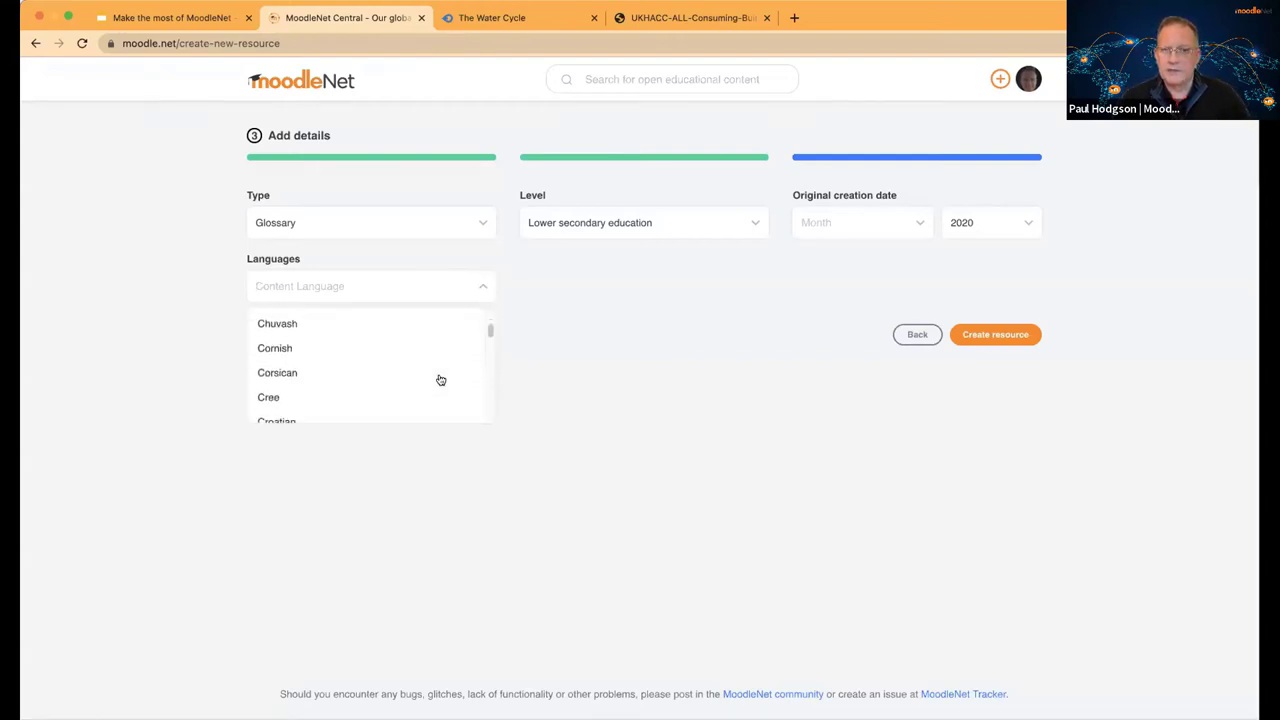
scroll(438, 378, down, 8)
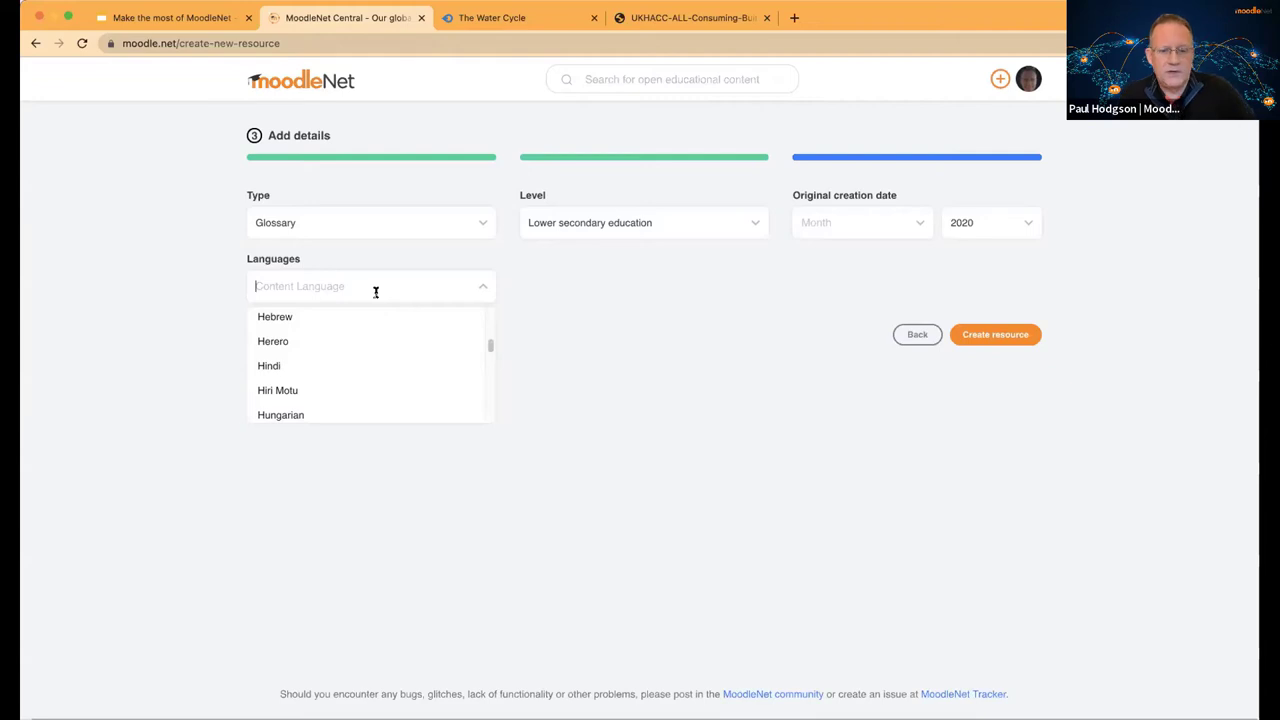
text(eng)
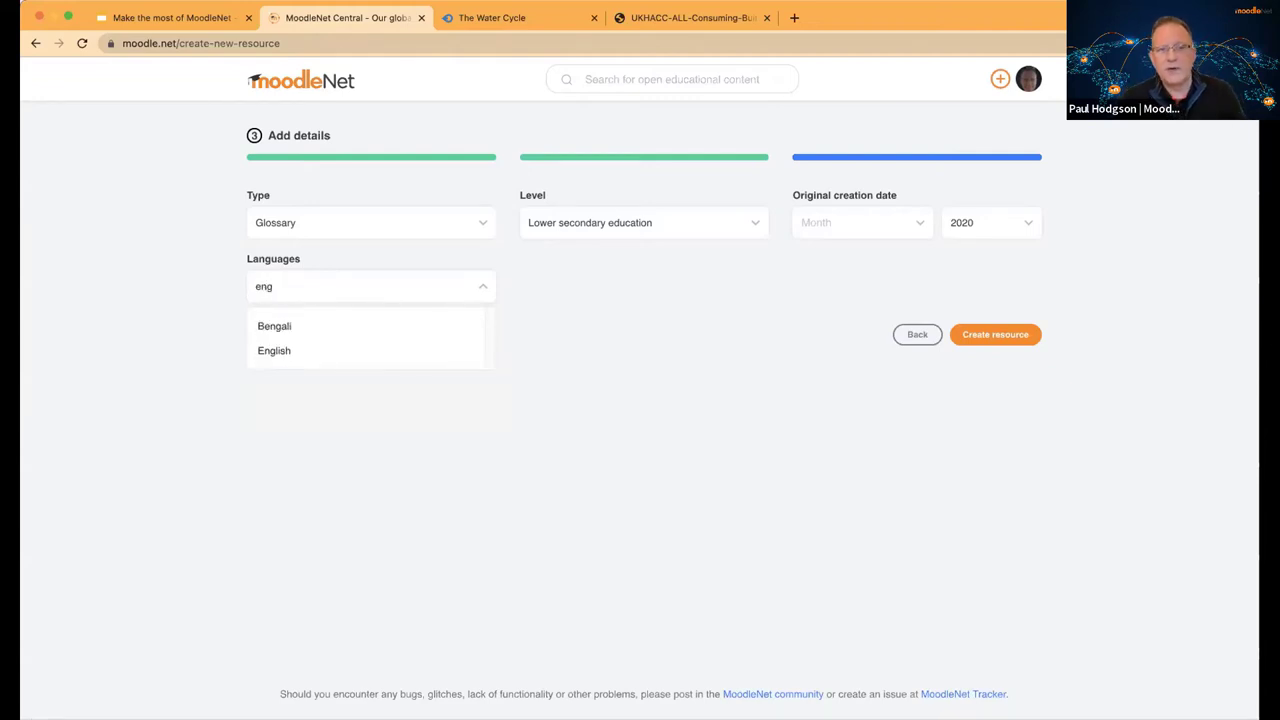
click(374, 352)
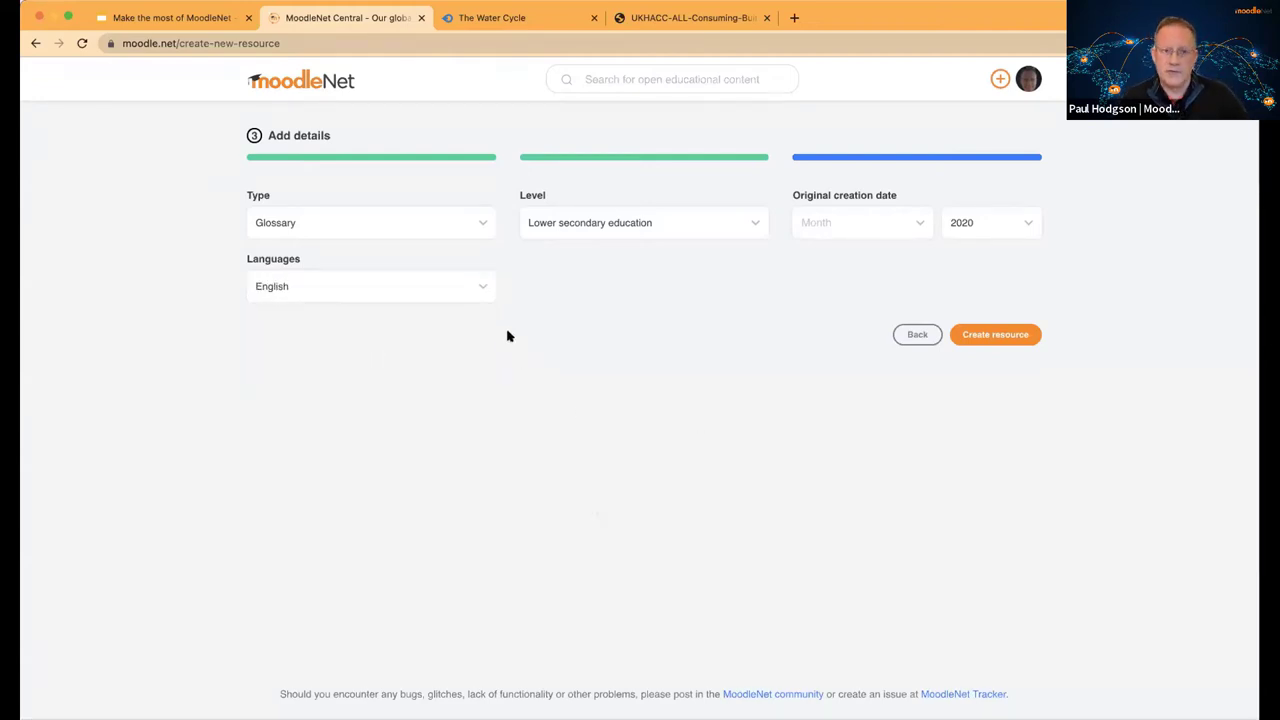
click(1025, 340)
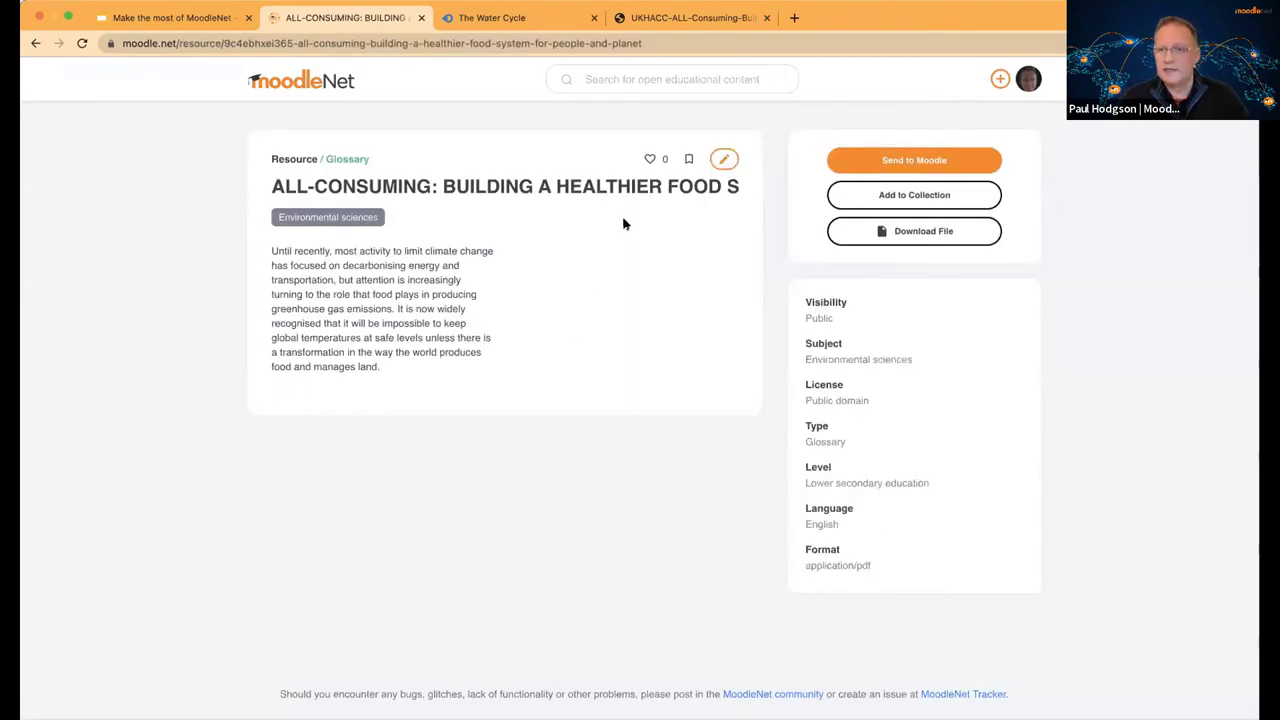
click(893, 165)
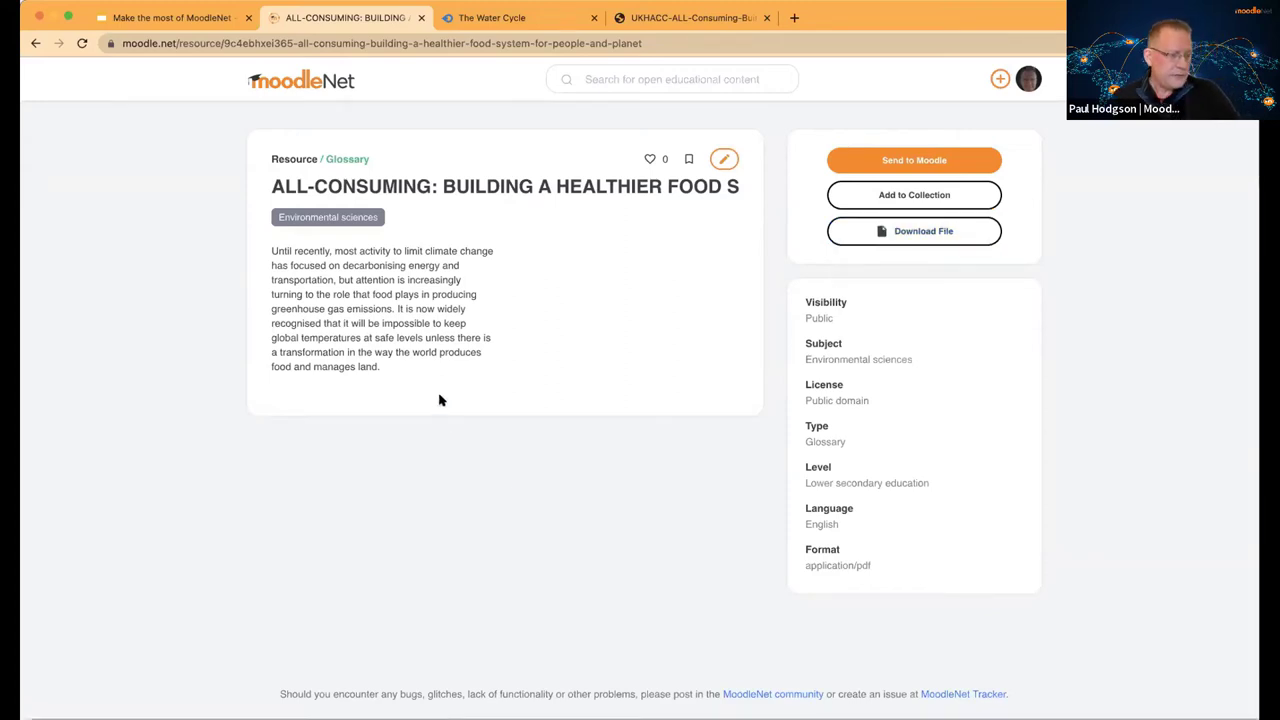
- Search MoodleNet from the home page for "consum", view the ALL-CONSUMING resource and return to the search results
click(293, 88)
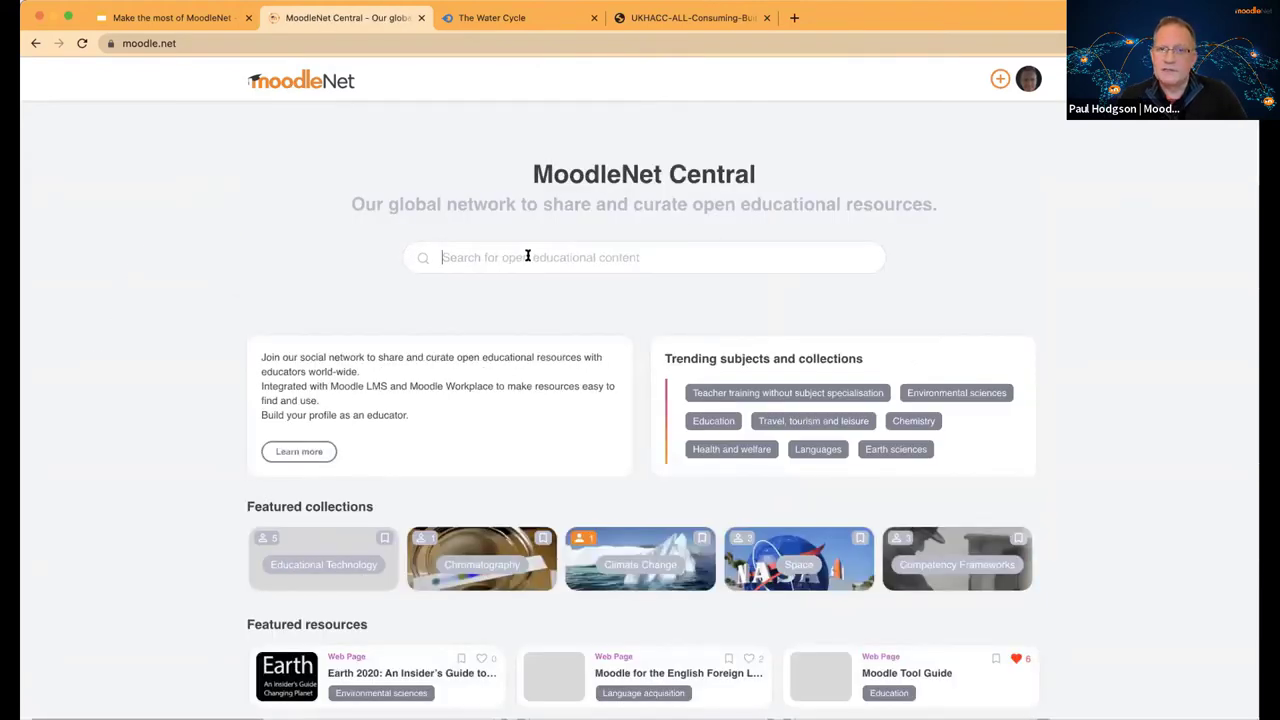
text(c)
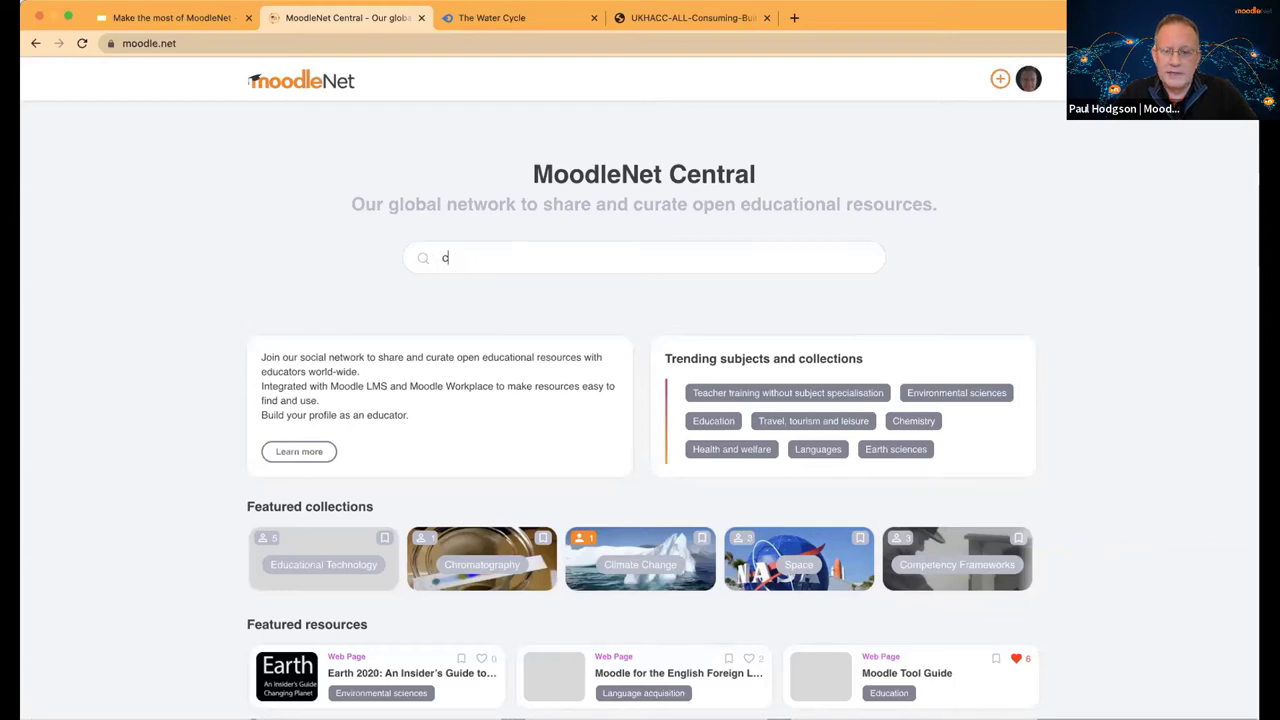
text(onsum)
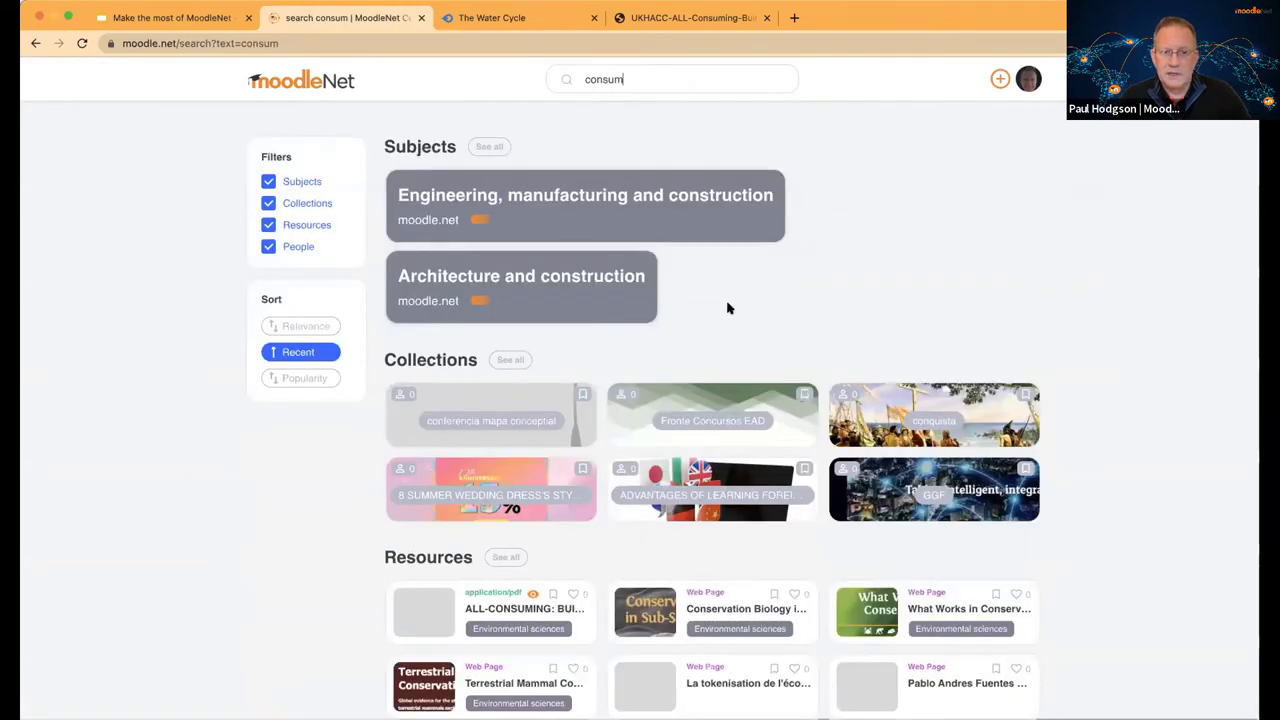
click(531, 611)
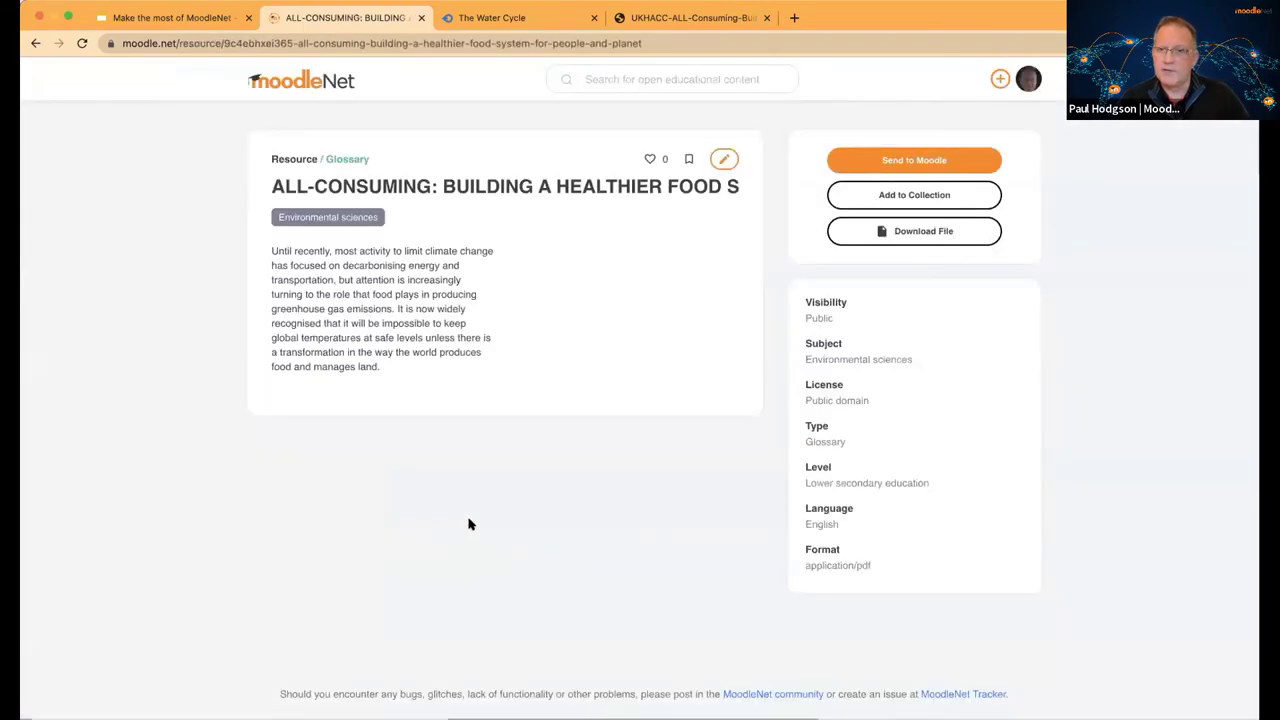
click(37, 45)
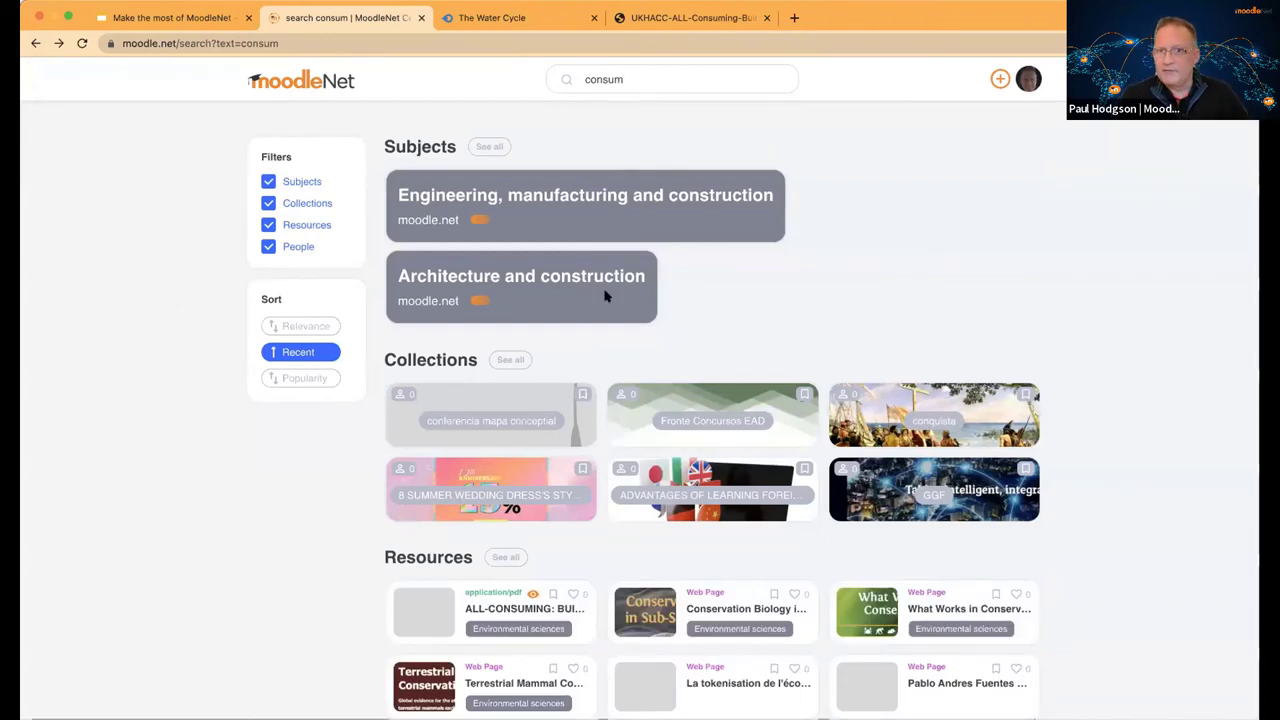
- Start a new collection and title it "Environment"
click(1000, 79)
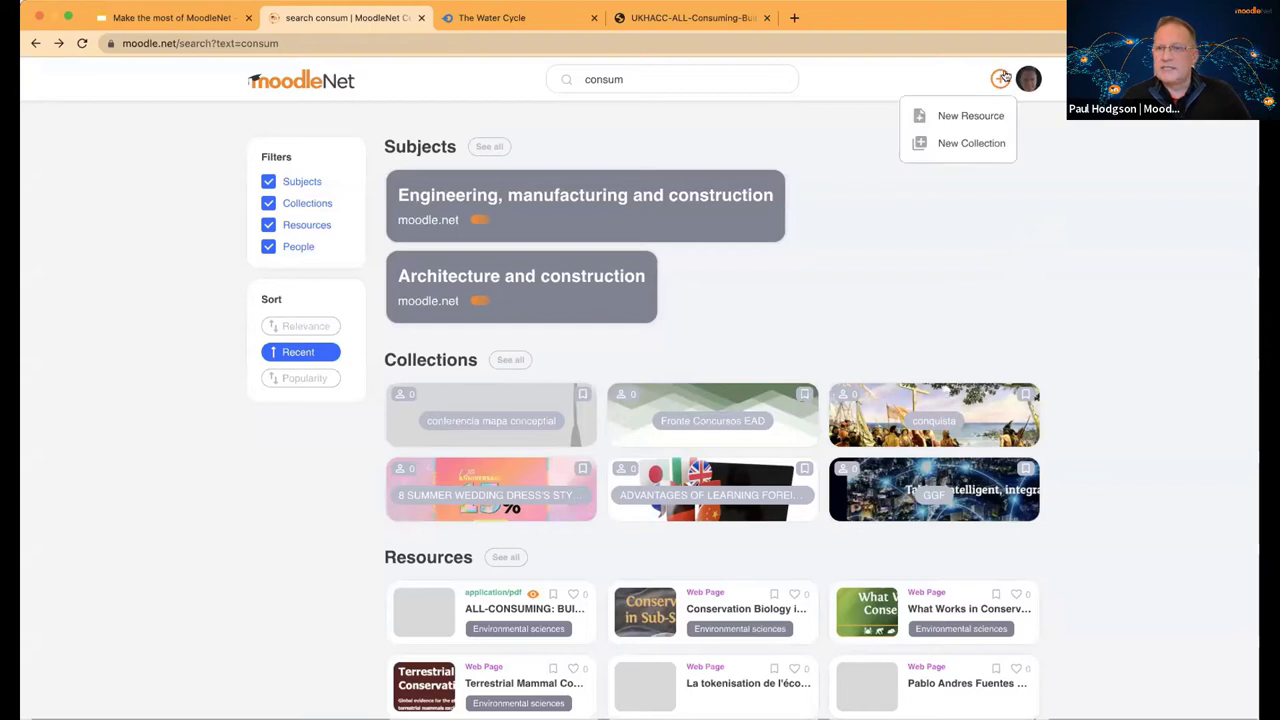
click(974, 139)
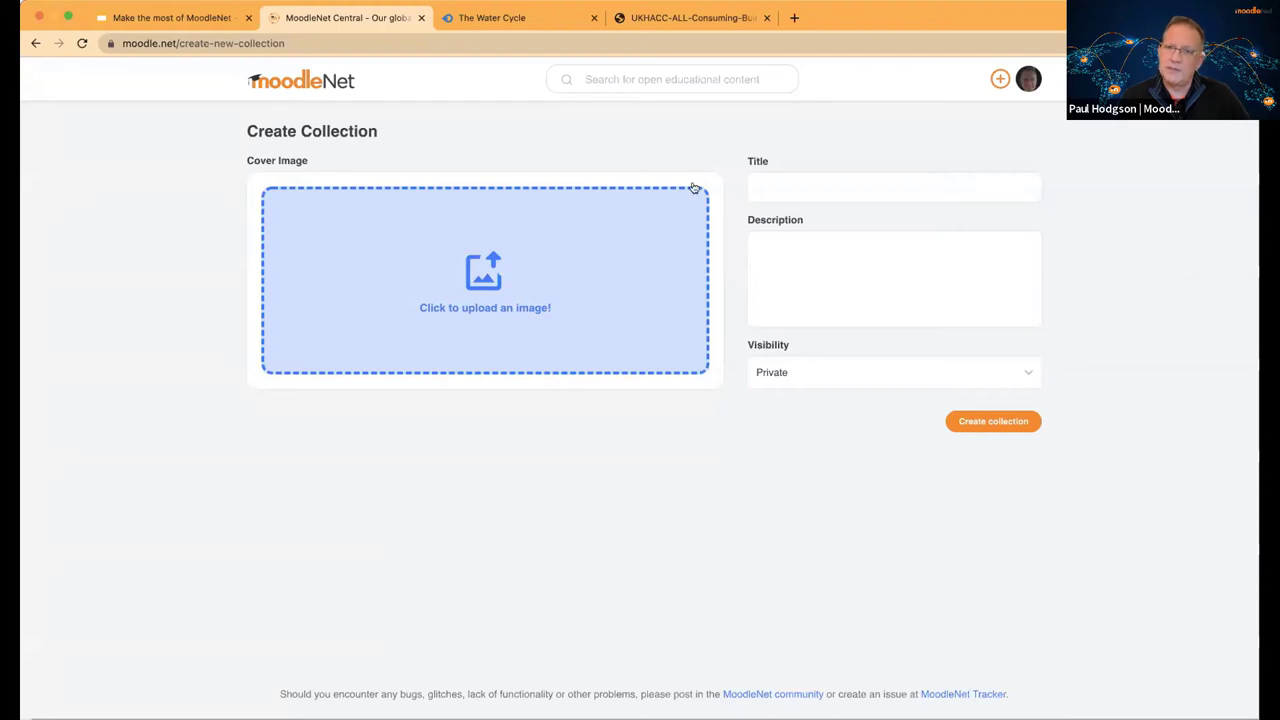
click(855, 199)
text(Env)
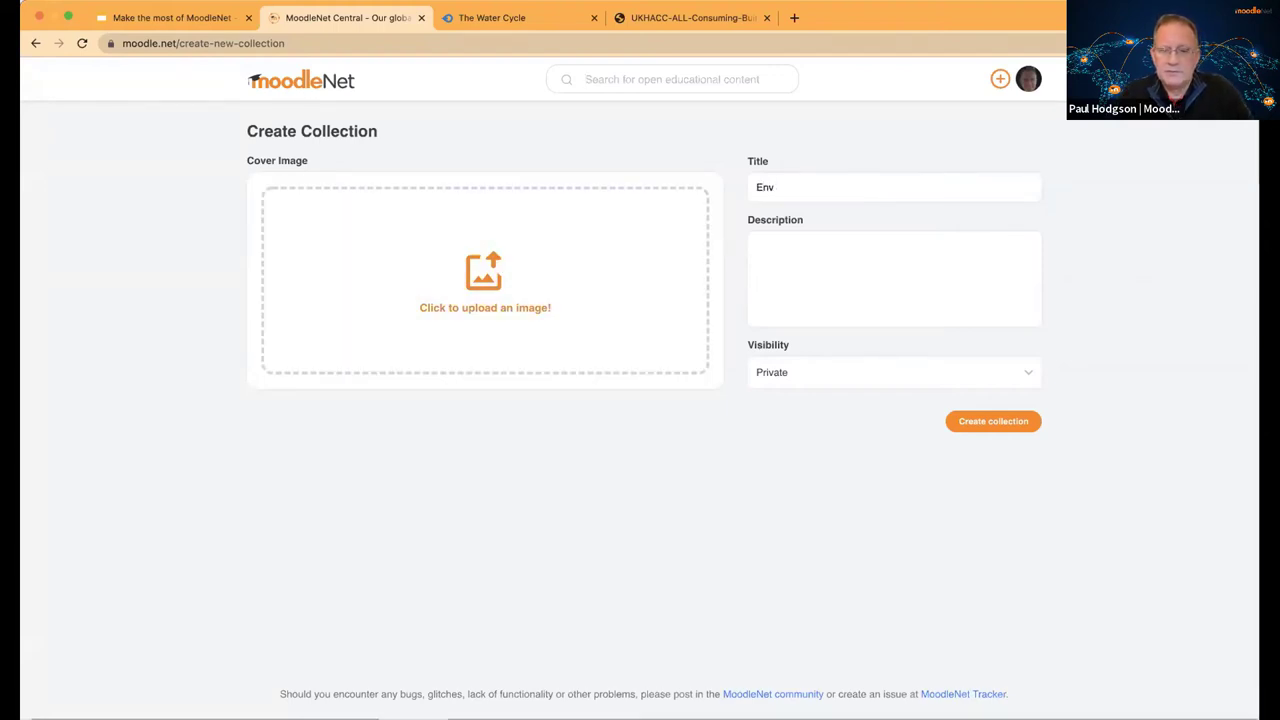
text(ironment)
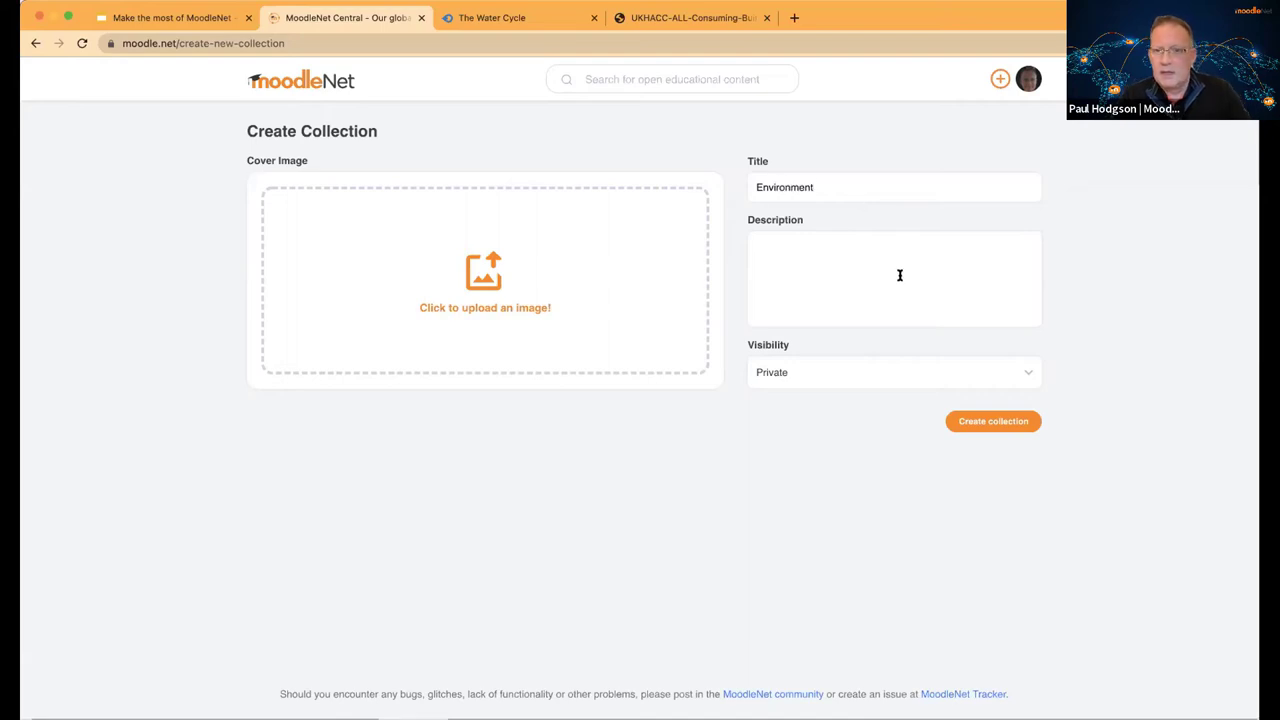
- Enter "Useful envornmental course items" as the collection's description
click(893, 286)
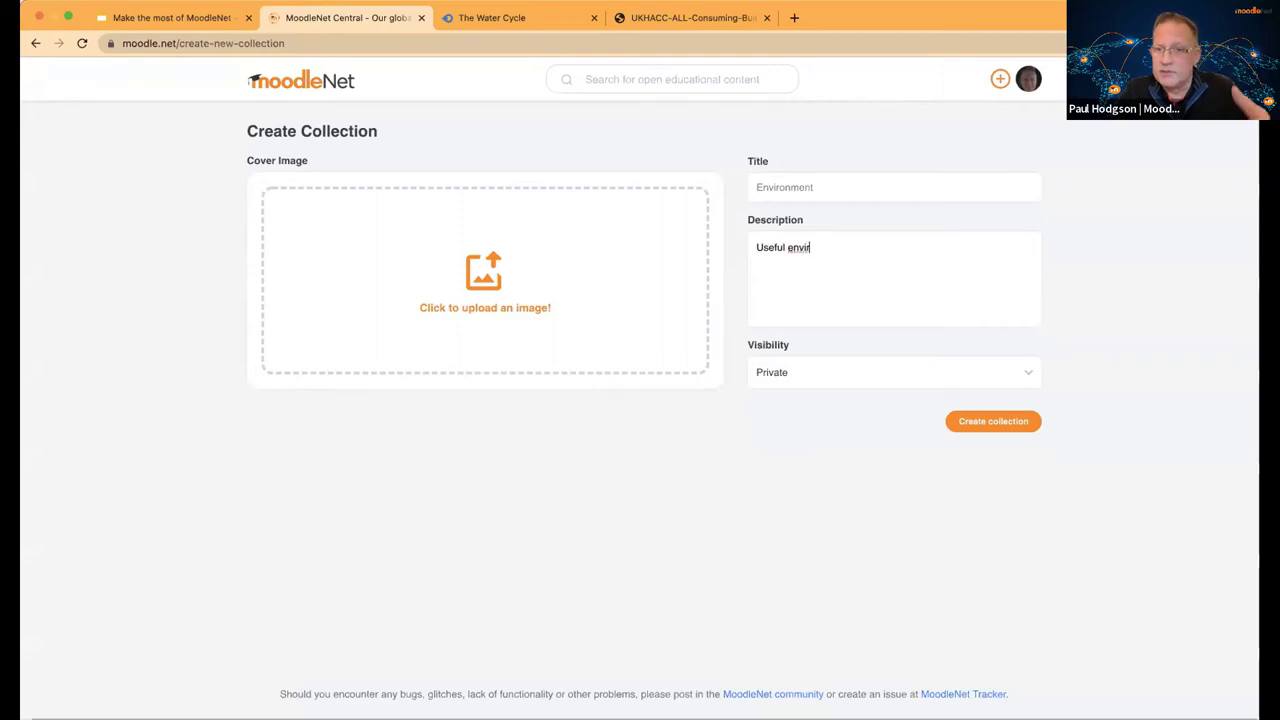
key(BackSpace)
key(BackSpace)
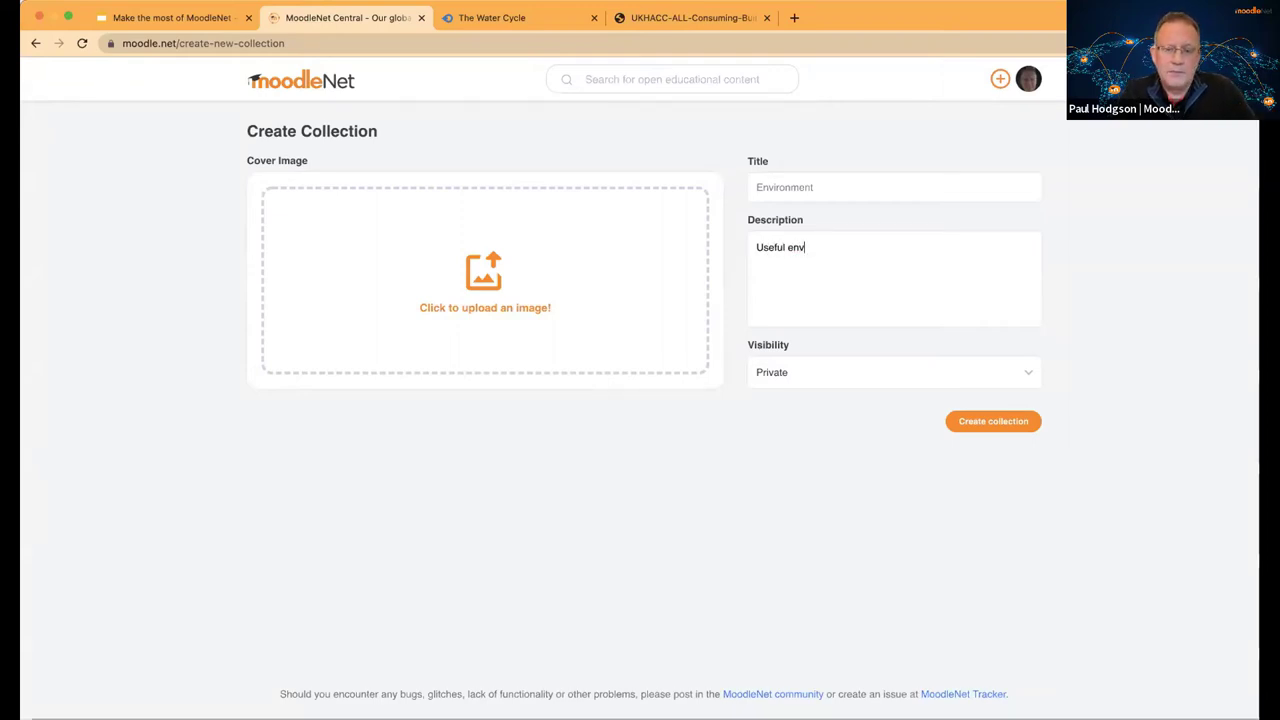
text(ornment)
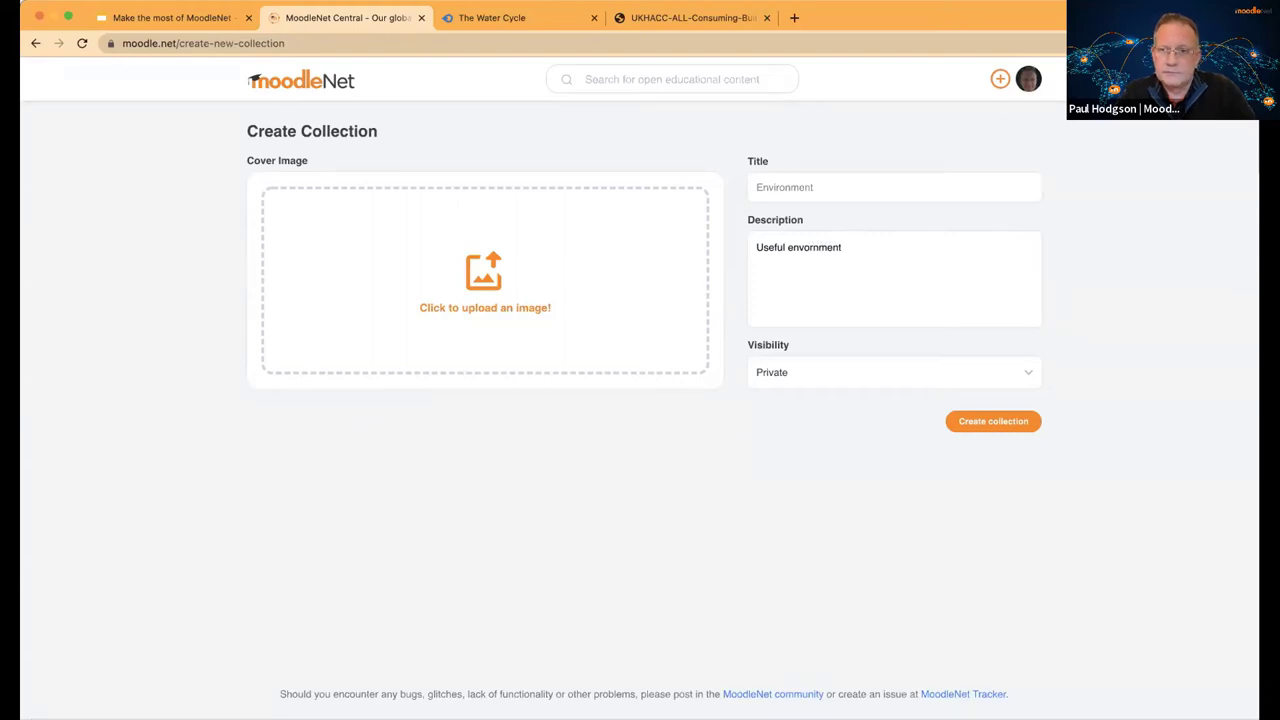
text(al course)
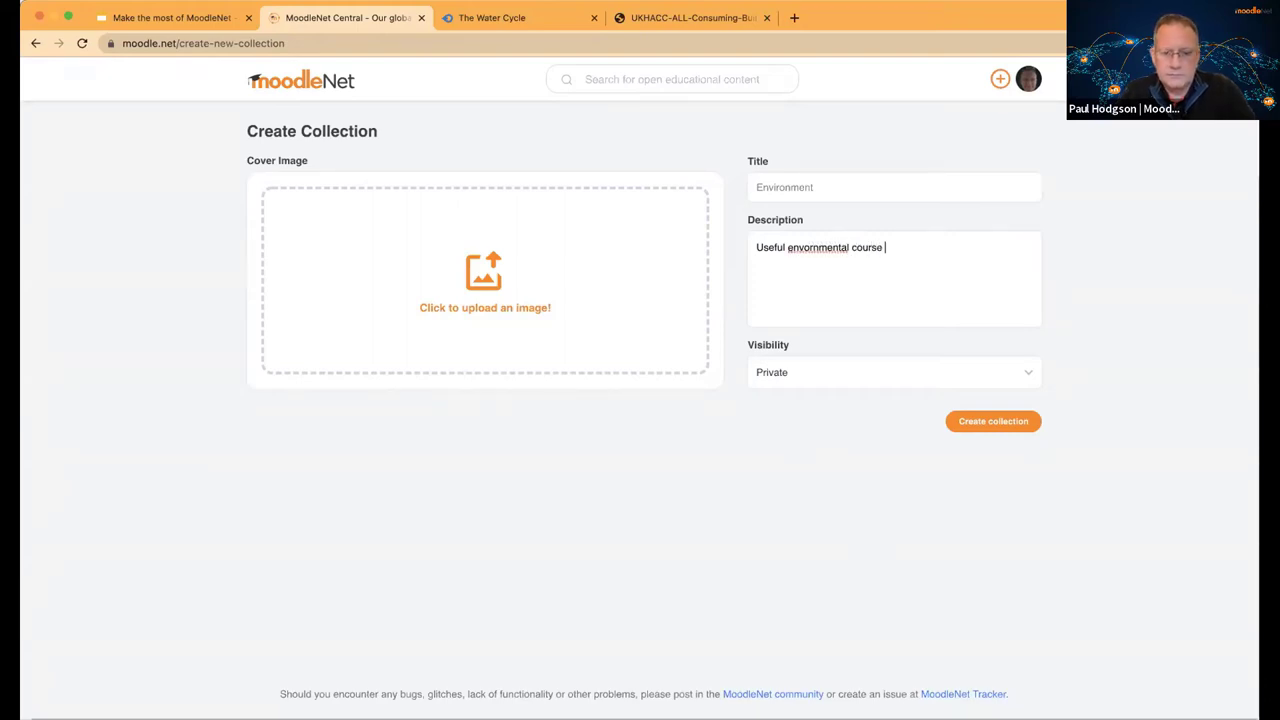
text( items)
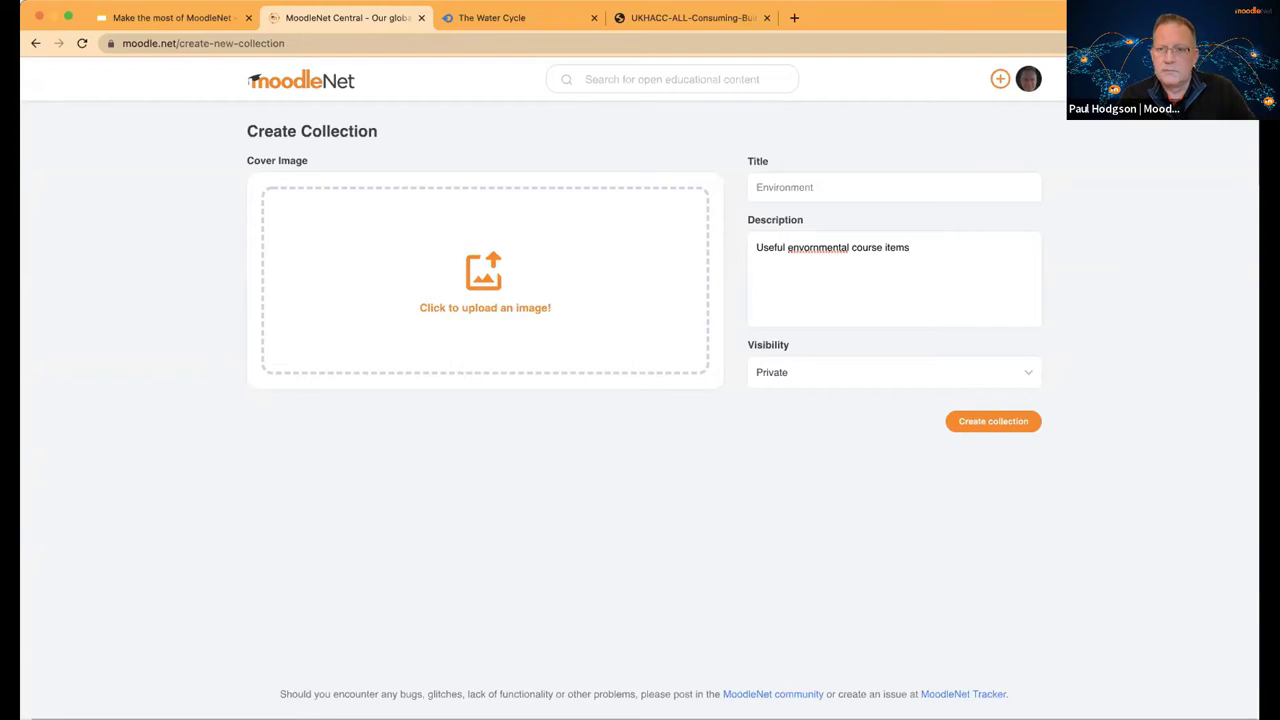
- Set the Environment collection's visibility to Public and create the collection
click(1018, 370)
click(951, 414)
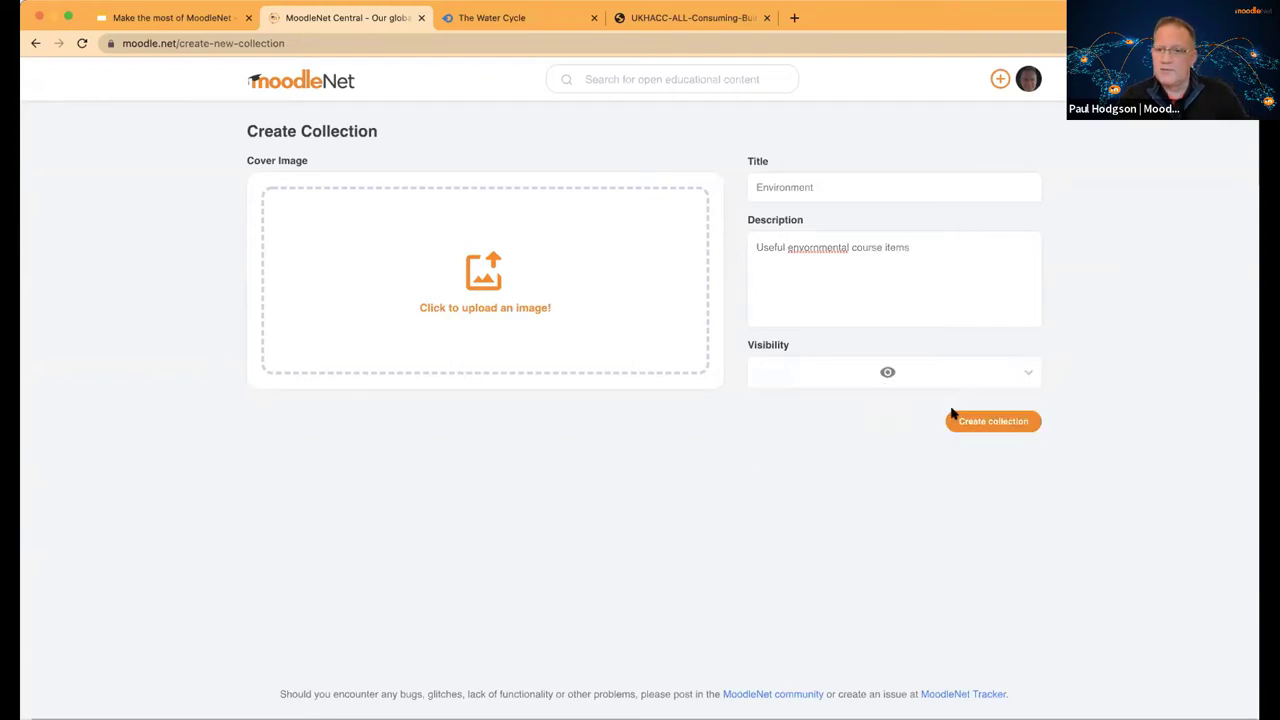
click(986, 420)
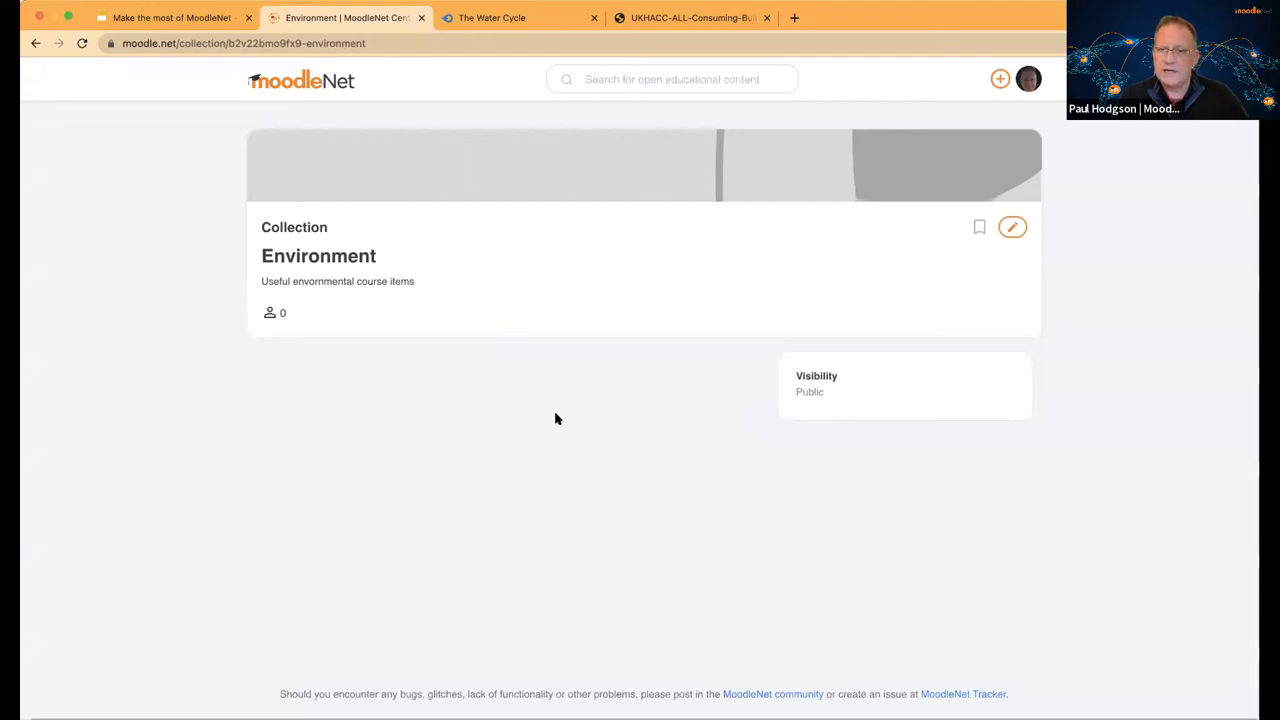
- Search MoodleNet for "env" and look through the results for the Environment collection
click(595, 80)
text(env)
key(Return)
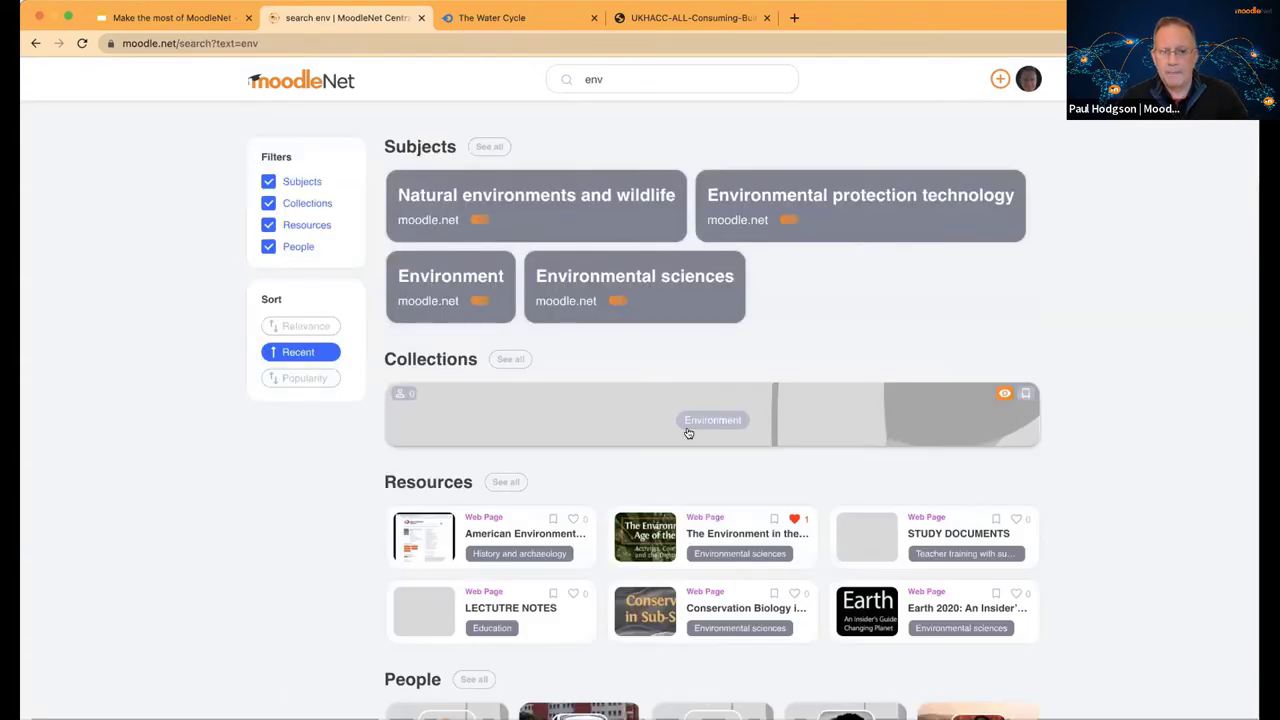
scroll(686, 418, down, 2)
scroll(605, 250, up, 2)
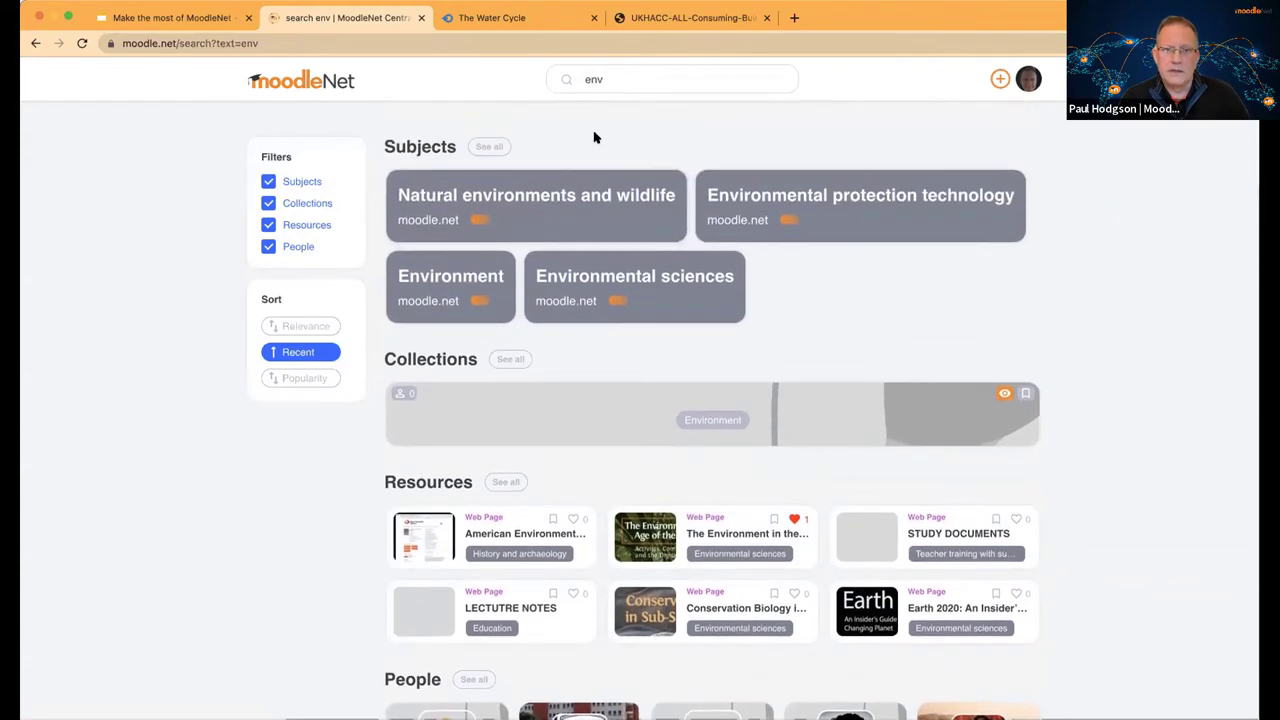
- Find the ALL-CONSUMING resource by searching for "consum" and add it to the Environment collection
double_click(594, 80)
text(consum)
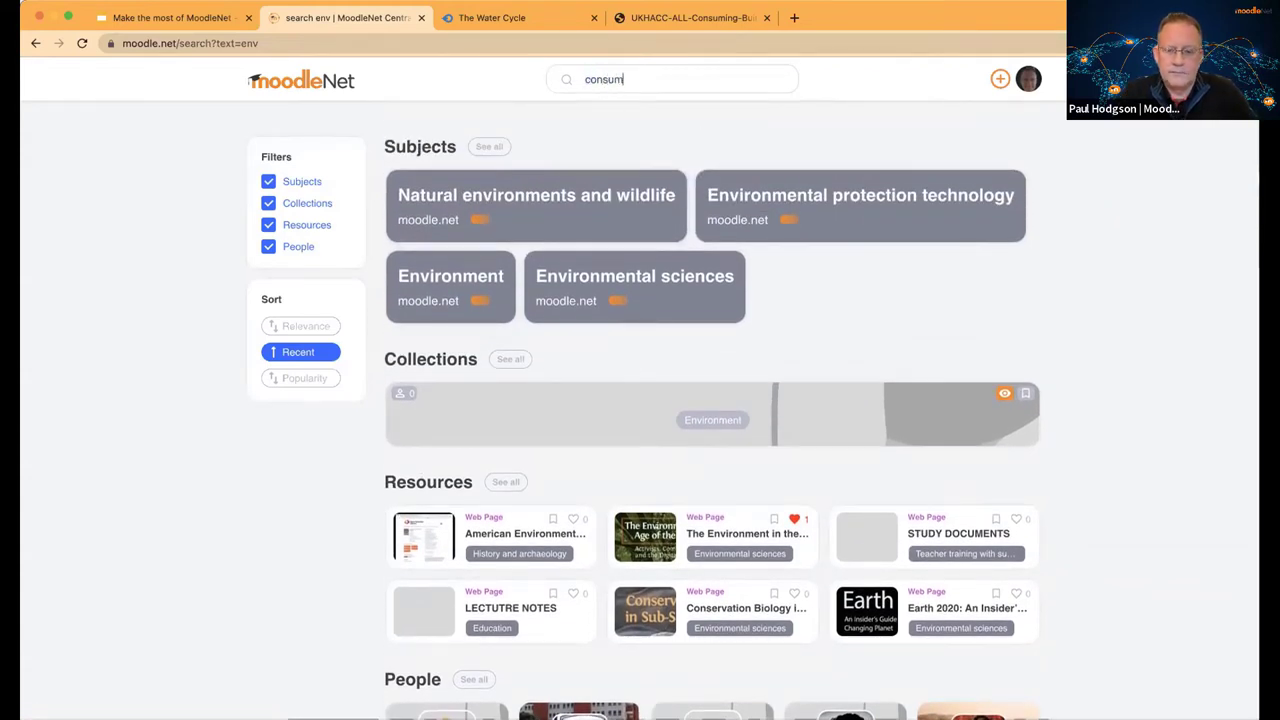
key(Return)
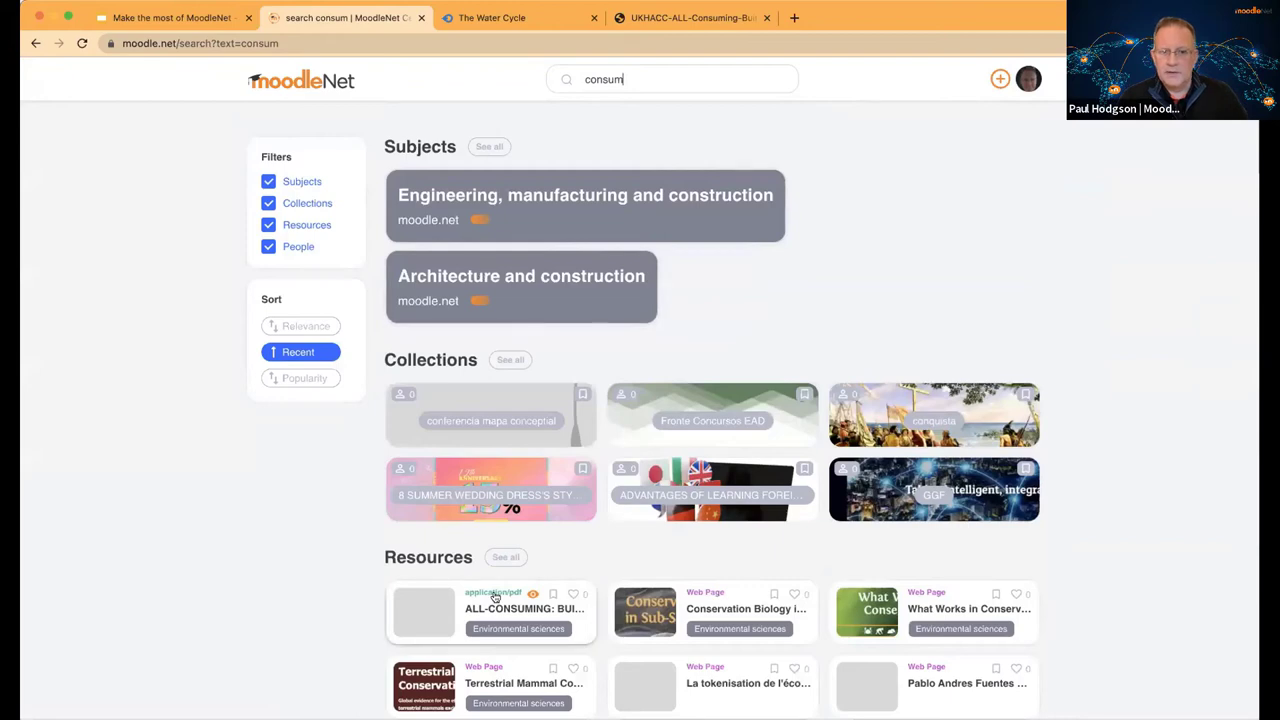
click(500, 605)
click(873, 200)
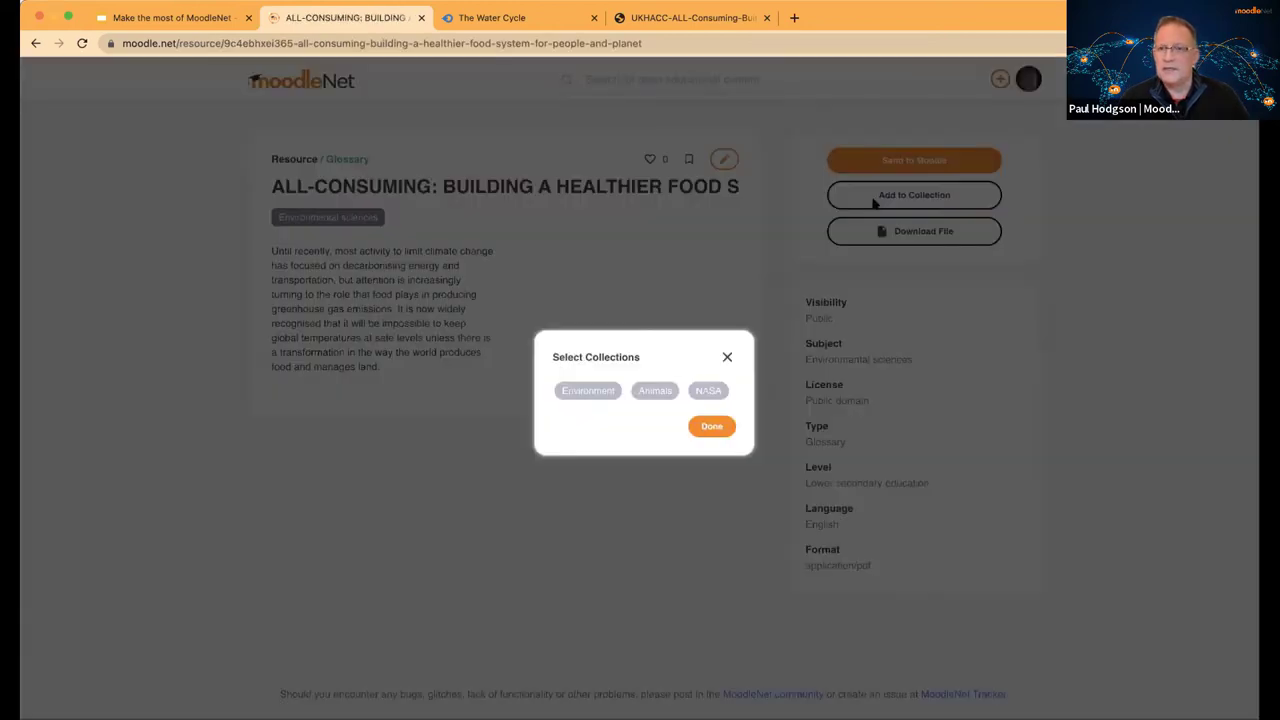
click(590, 391)
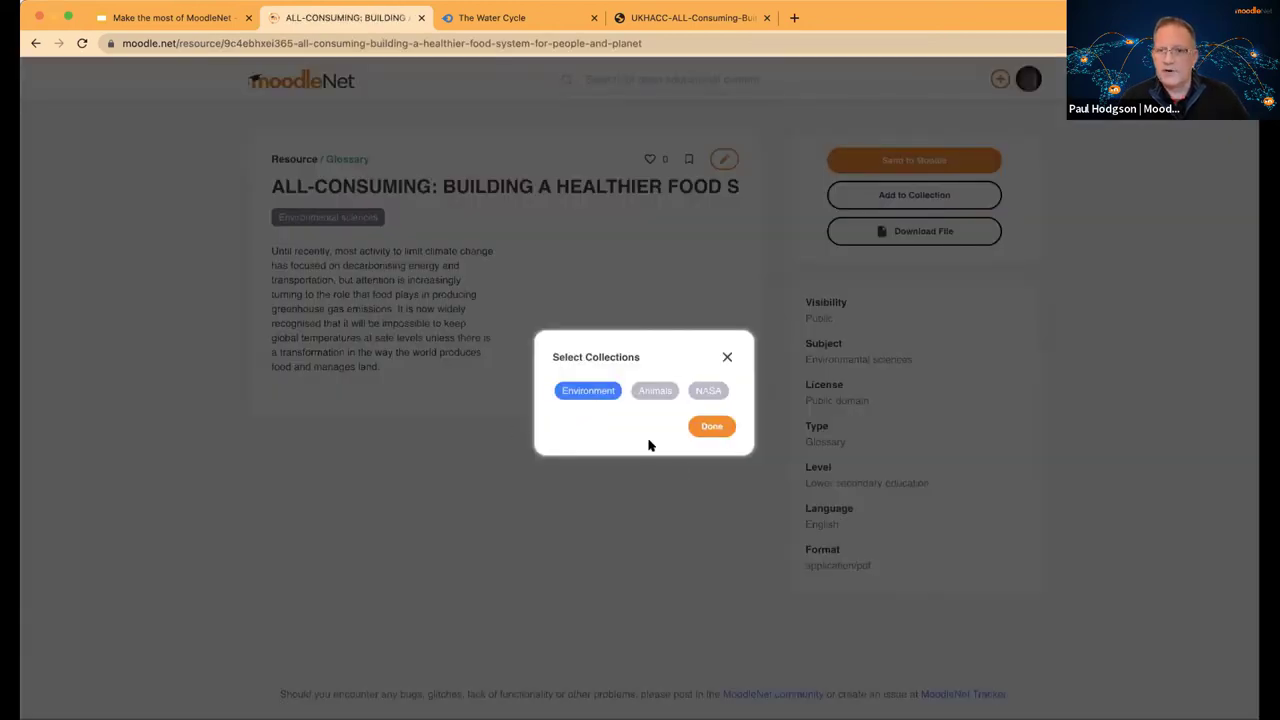
click(712, 428)
- Open the account's list of followed subjects, collections and people
click(1028, 79)
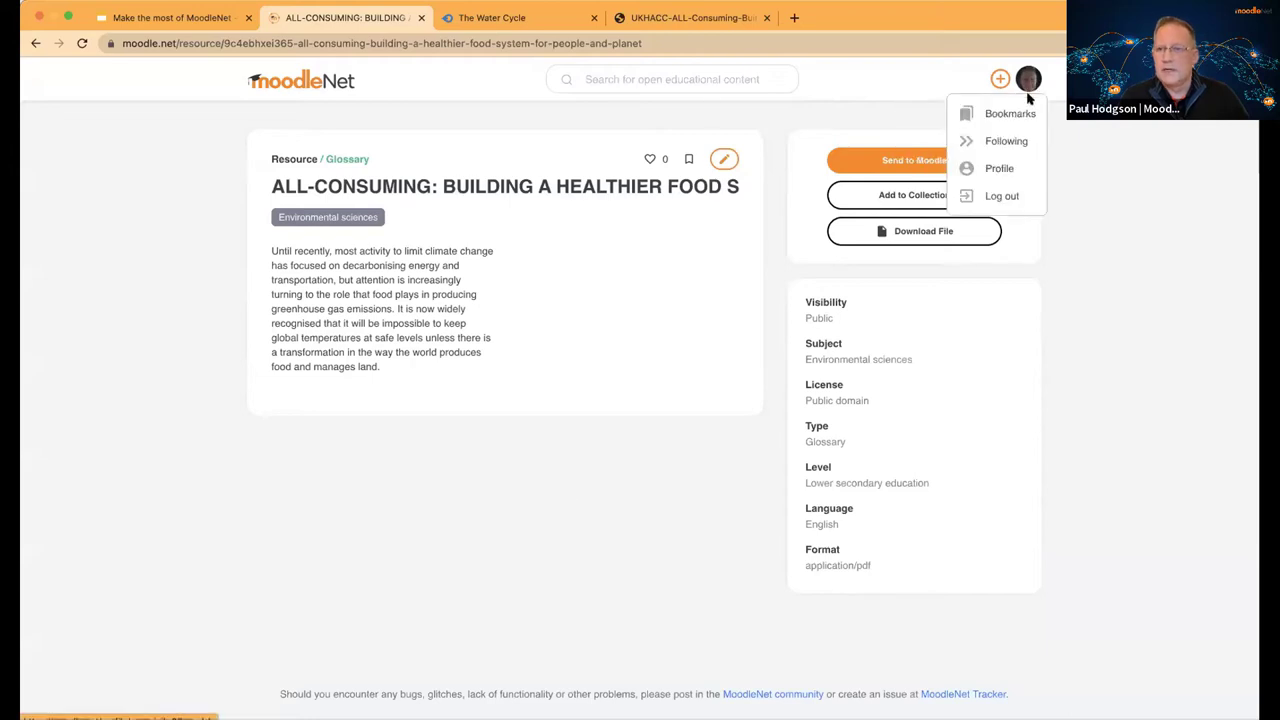
click(1006, 142)
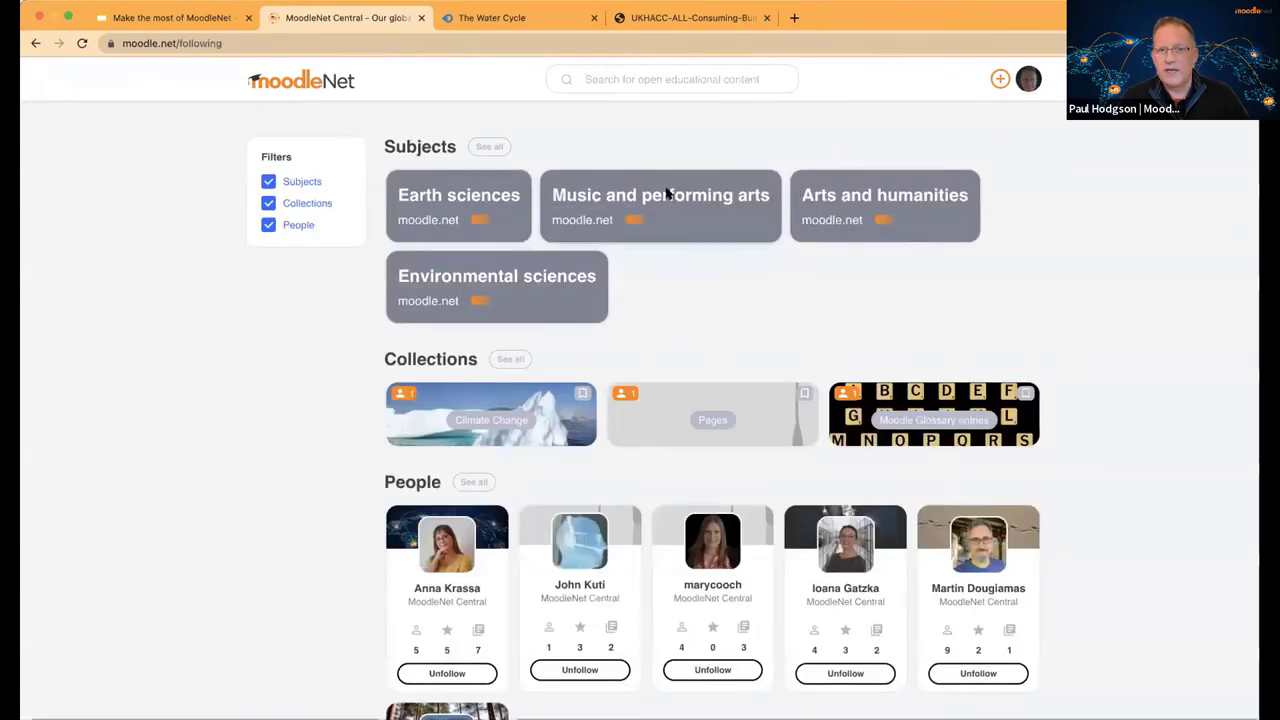
- View the Environment collection from the account's own profile and open its ALL-CONSUMING resource
click(1027, 79)
click(1008, 168)
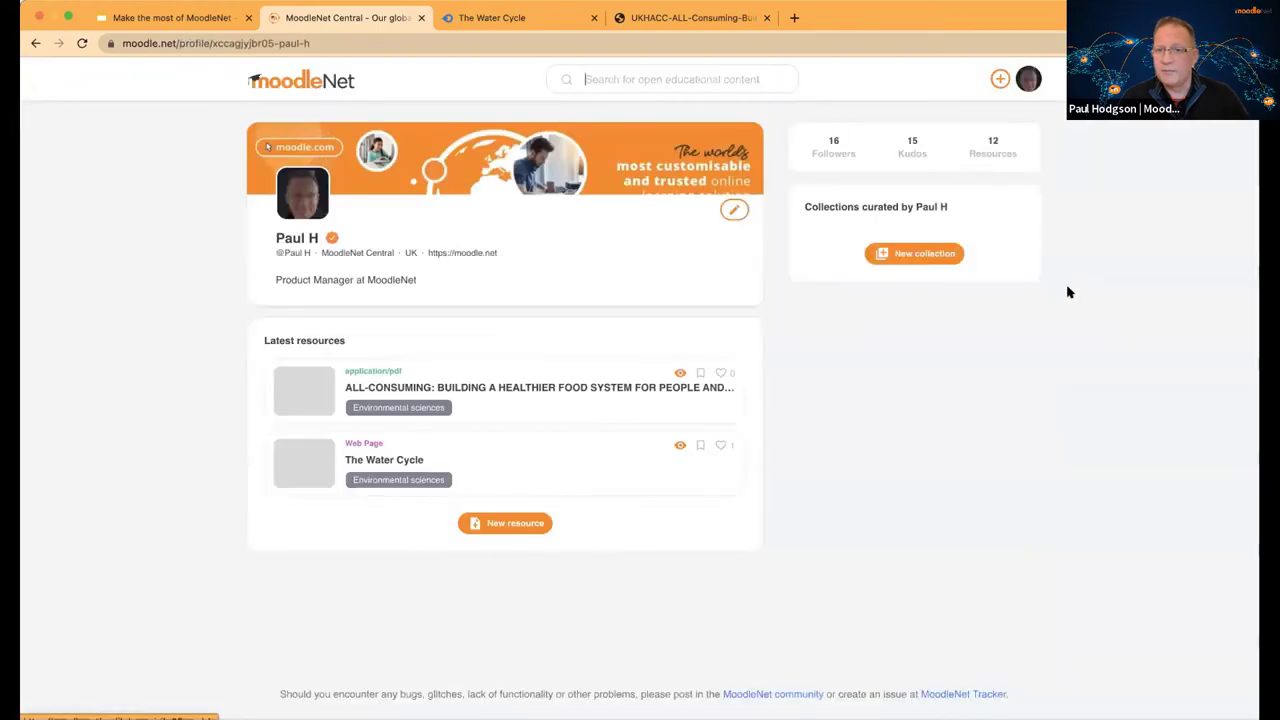
click(912, 266)
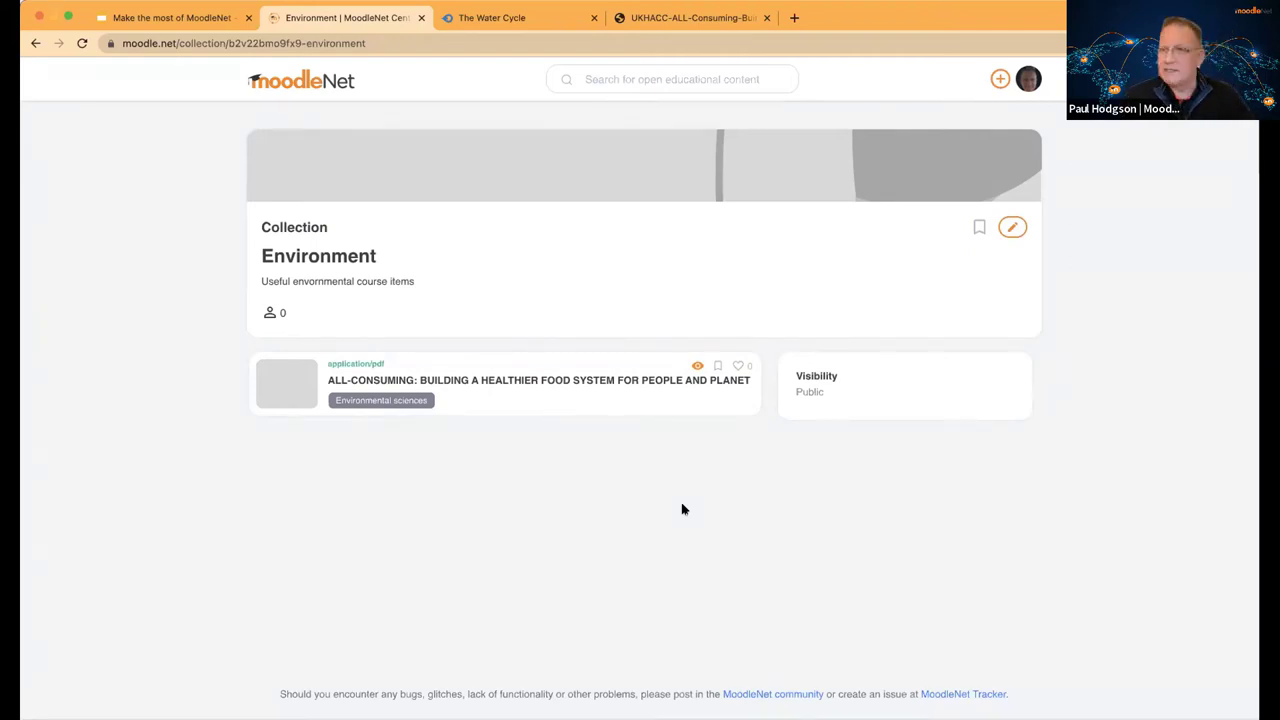
click(557, 380)
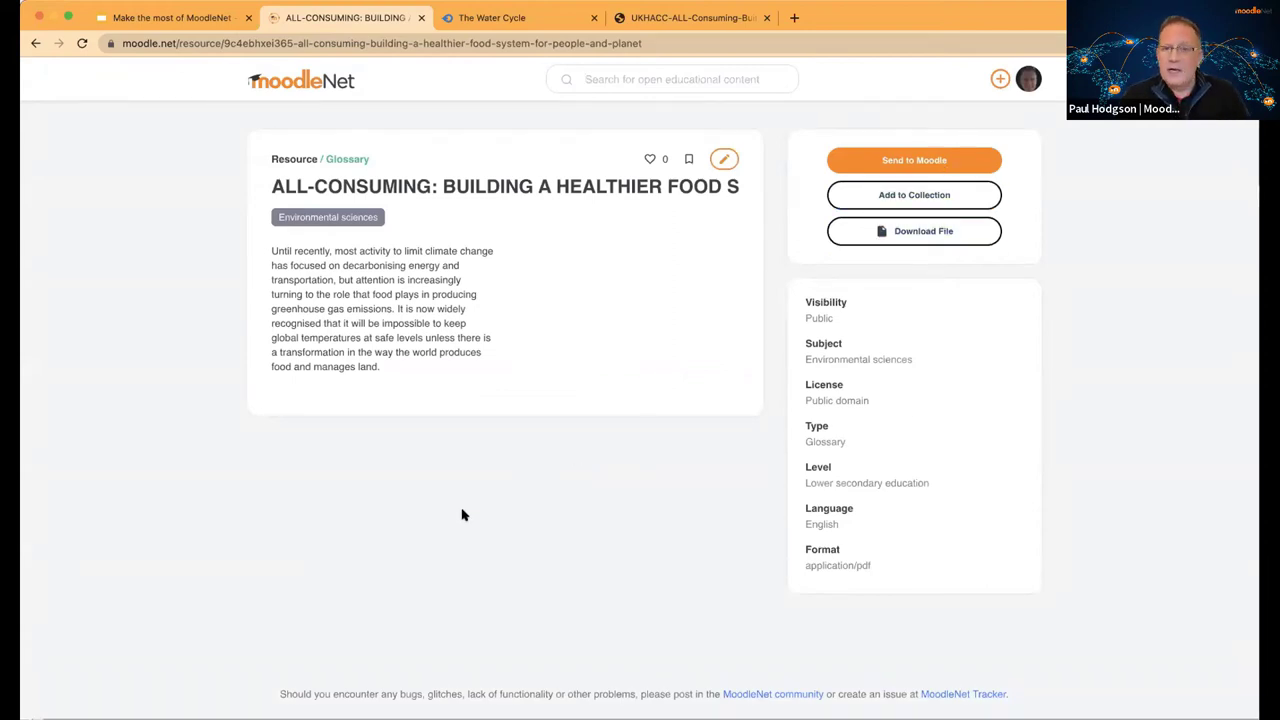
- View the bookmarked resources, and open the Earth sciences subject from the account's followed items
click(1028, 82)
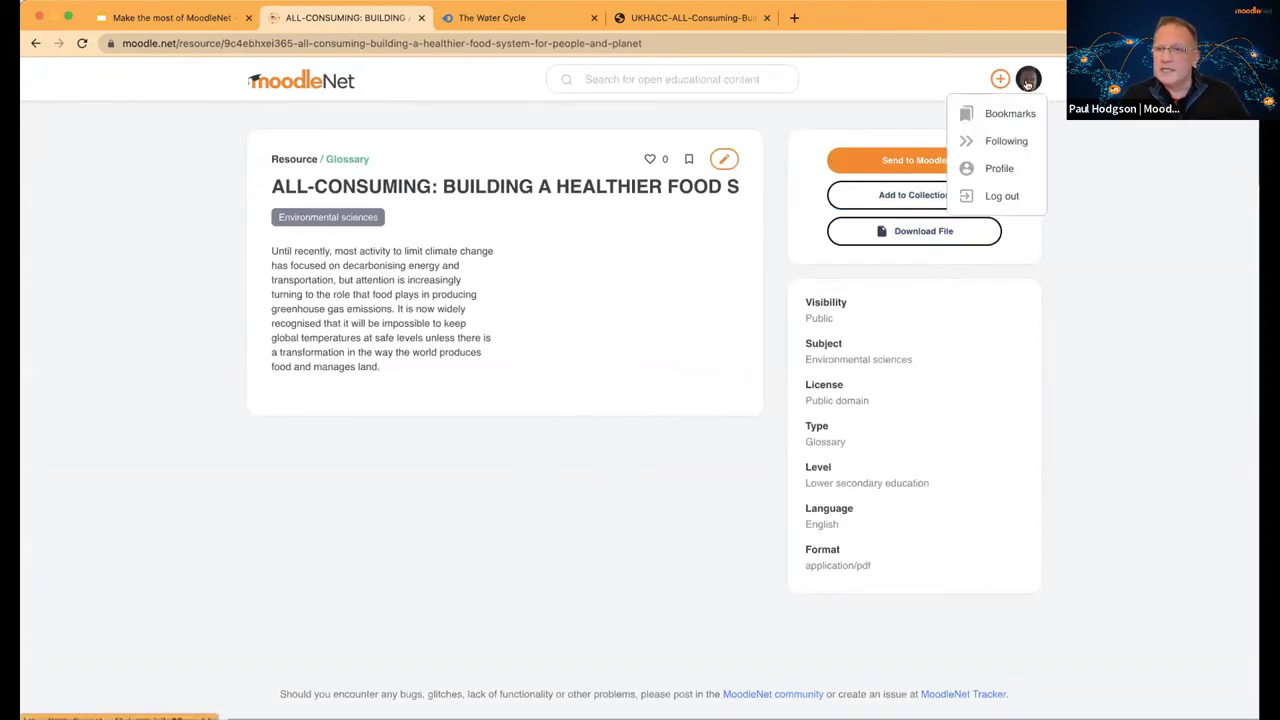
click(1007, 116)
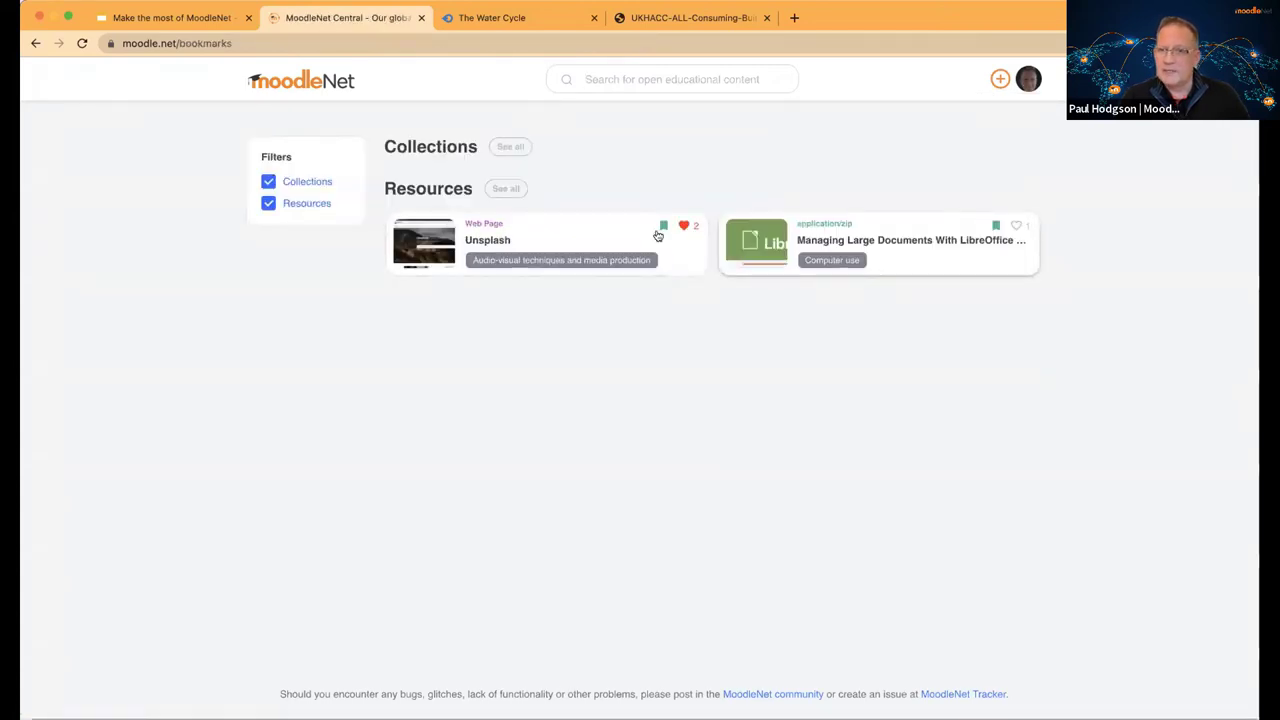
click(1028, 80)
click(1019, 147)
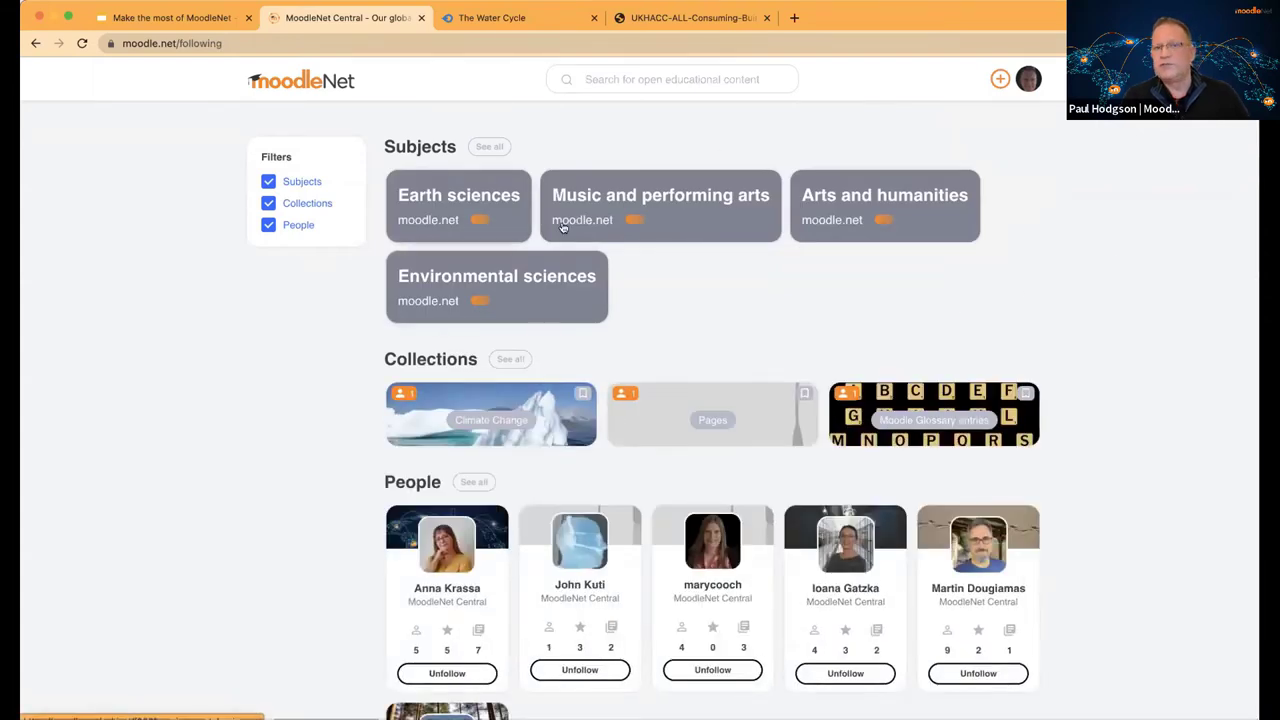
click(505, 195)
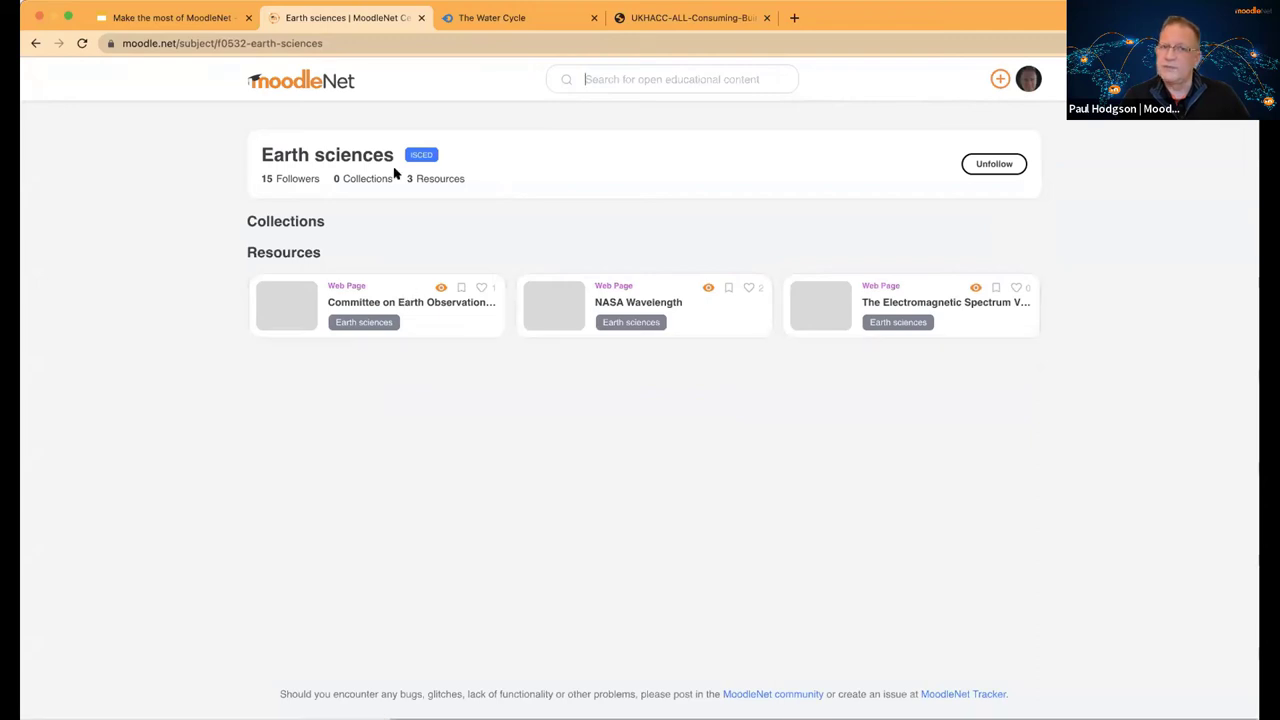
- Open the profile of the followed English teacher and view their European Framework for the Digital Competence of Educators resource
click(1028, 79)
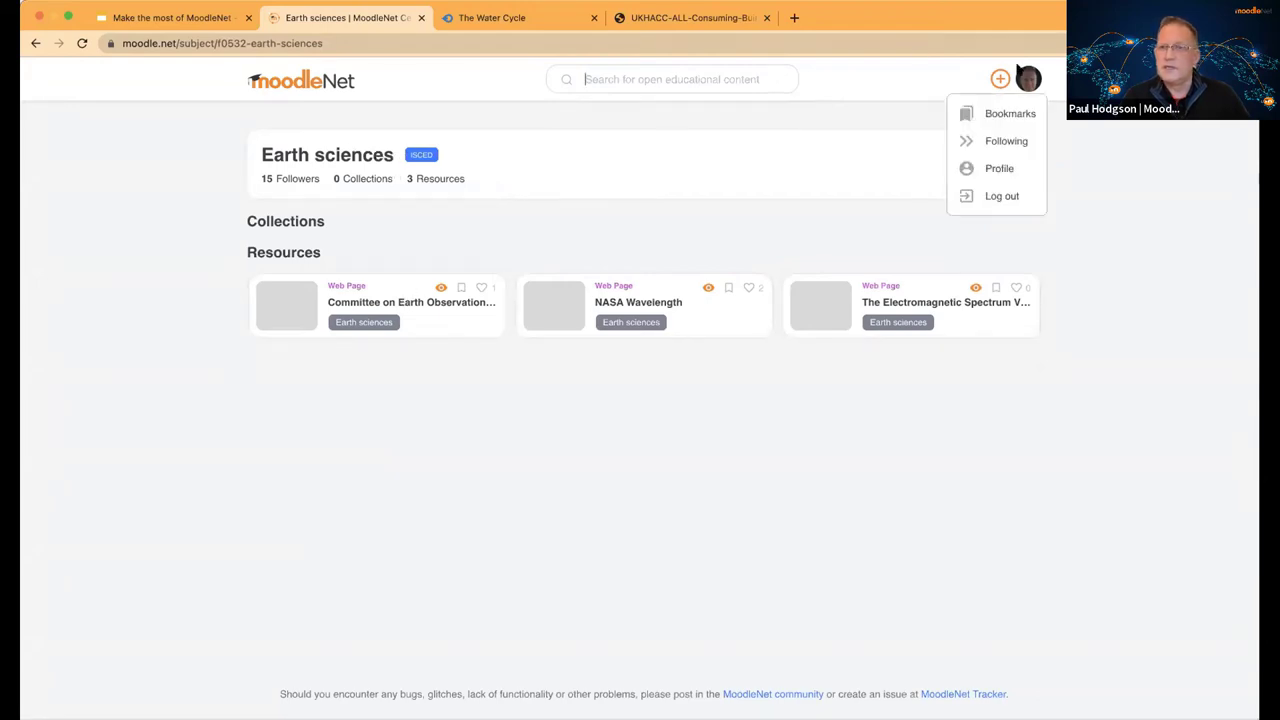
click(1005, 138)
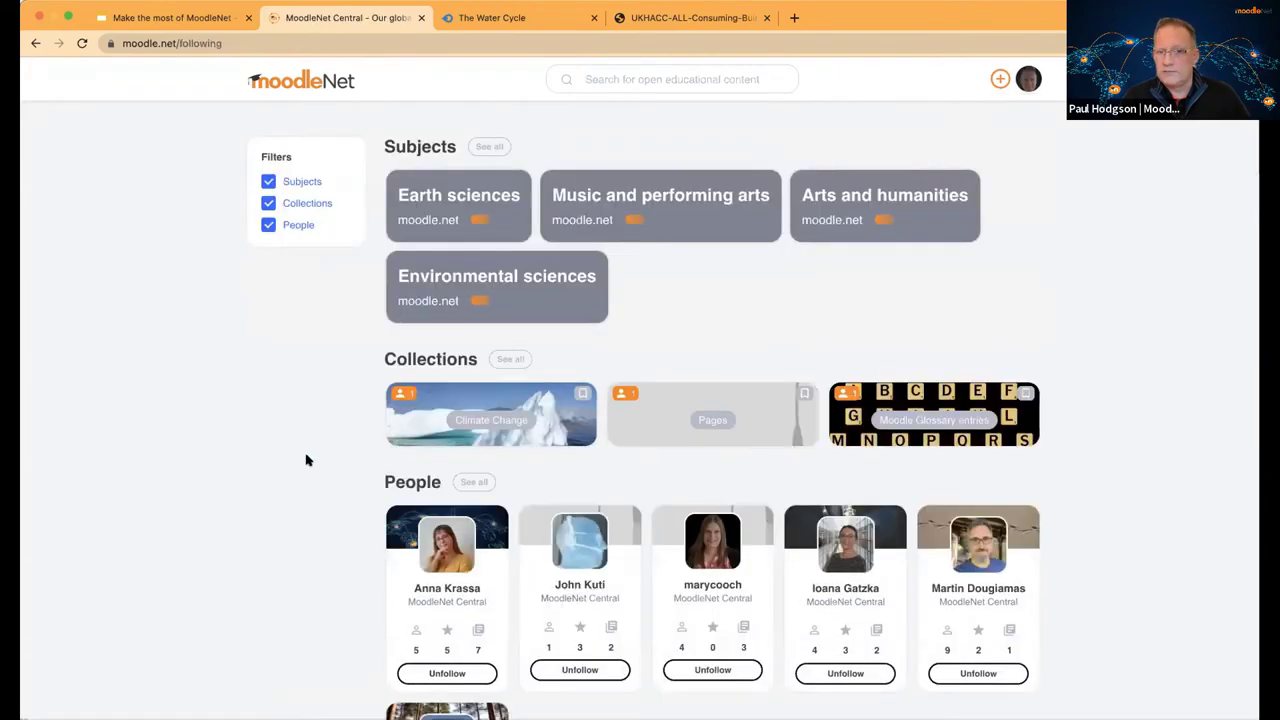
scroll(480, 420, down, 5)
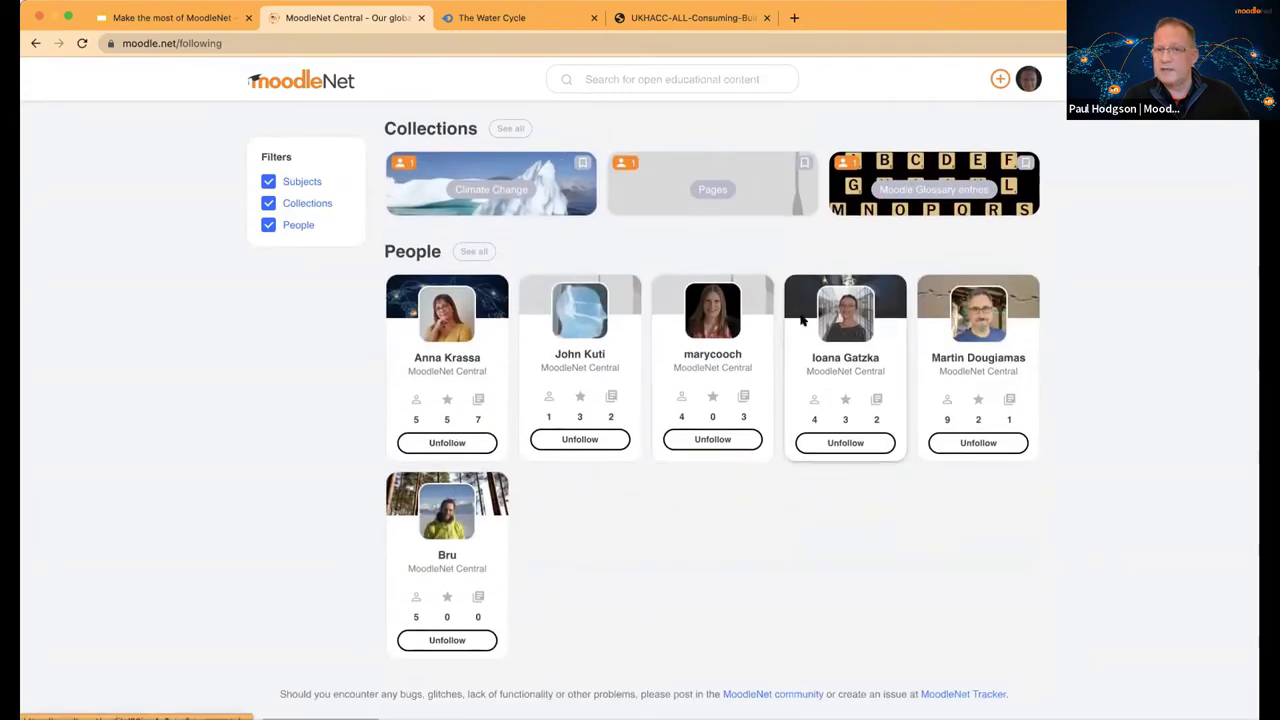
click(581, 354)
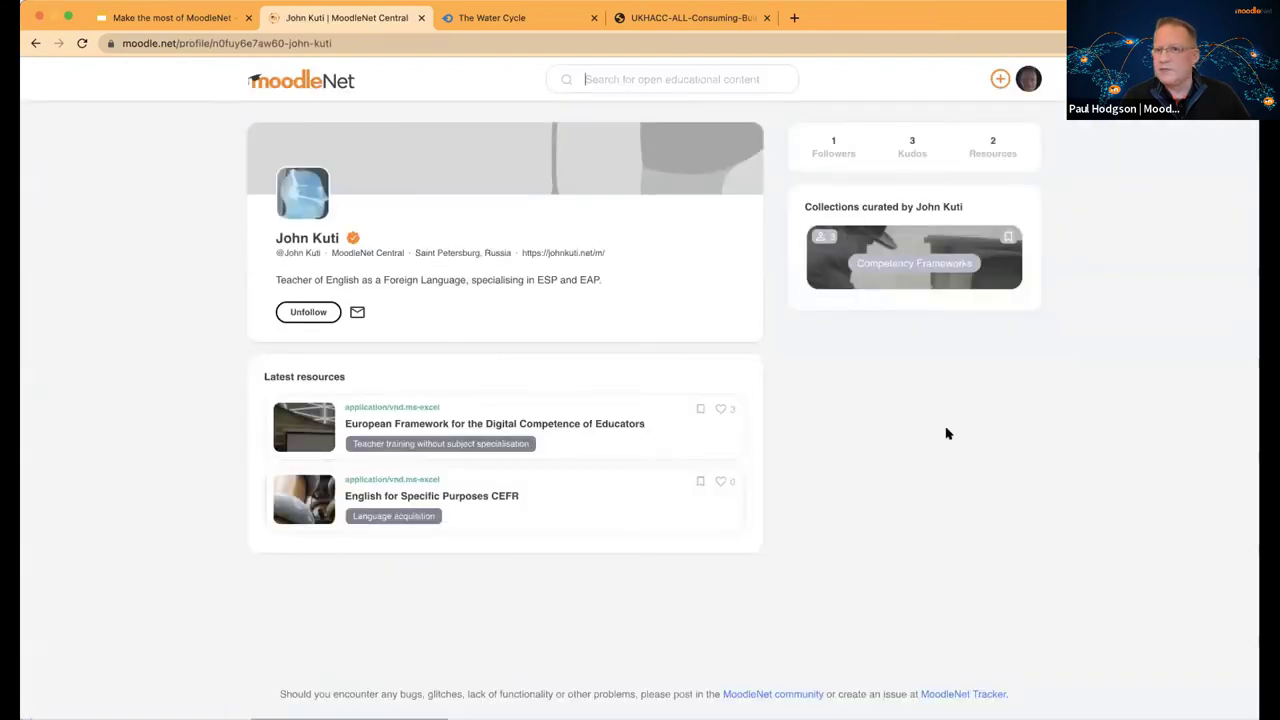
click(601, 423)
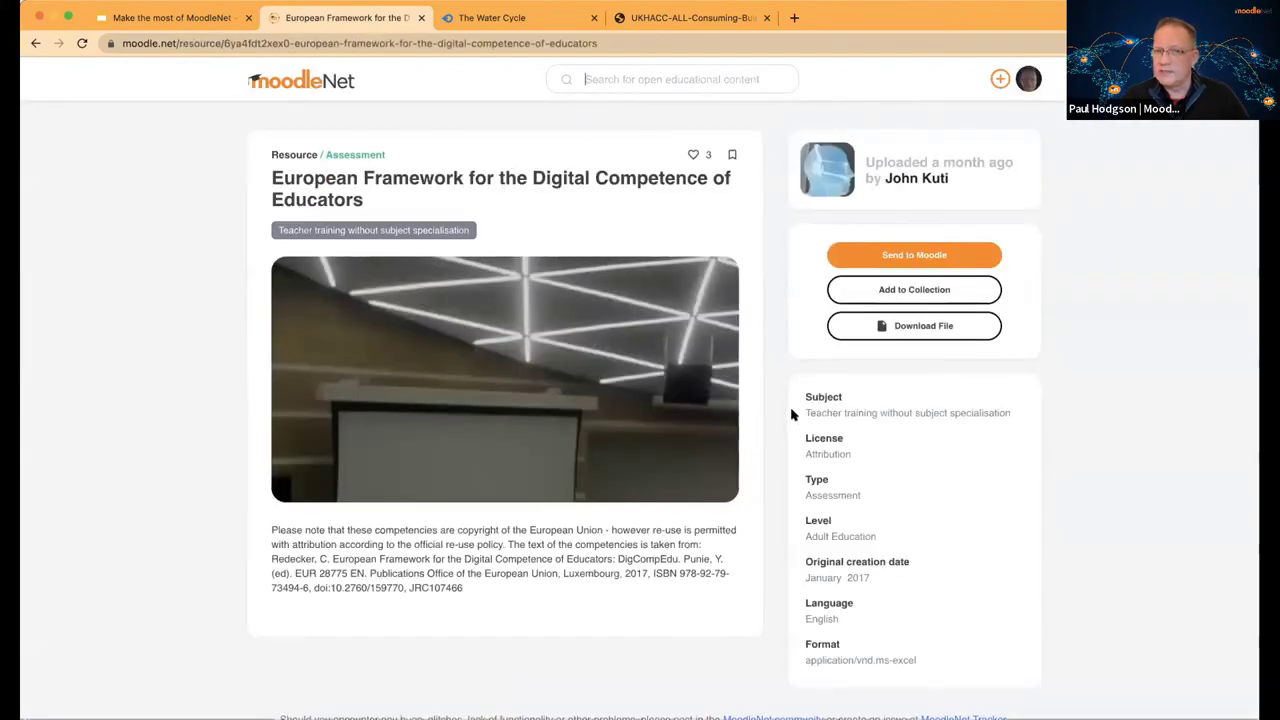
scroll(752, 412, down, 1)
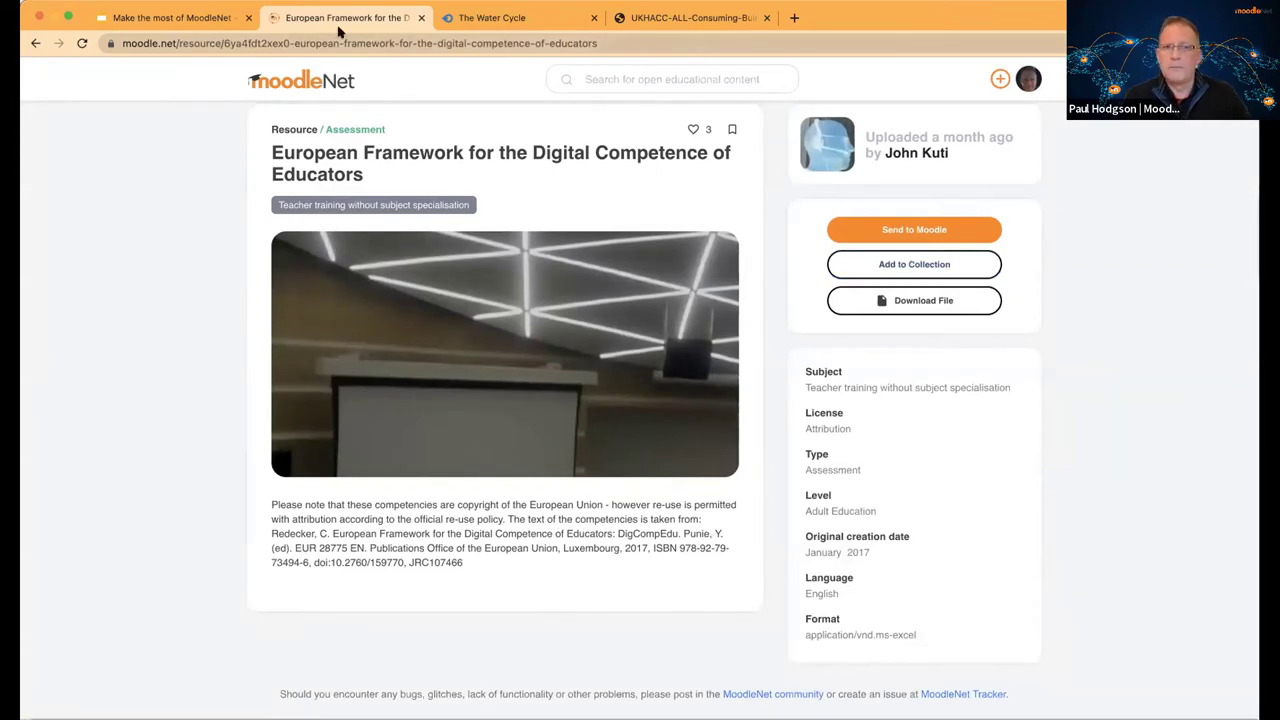
- Search MoodleNet from the home page for "consump" and look through the full list of resource results
click(298, 84)
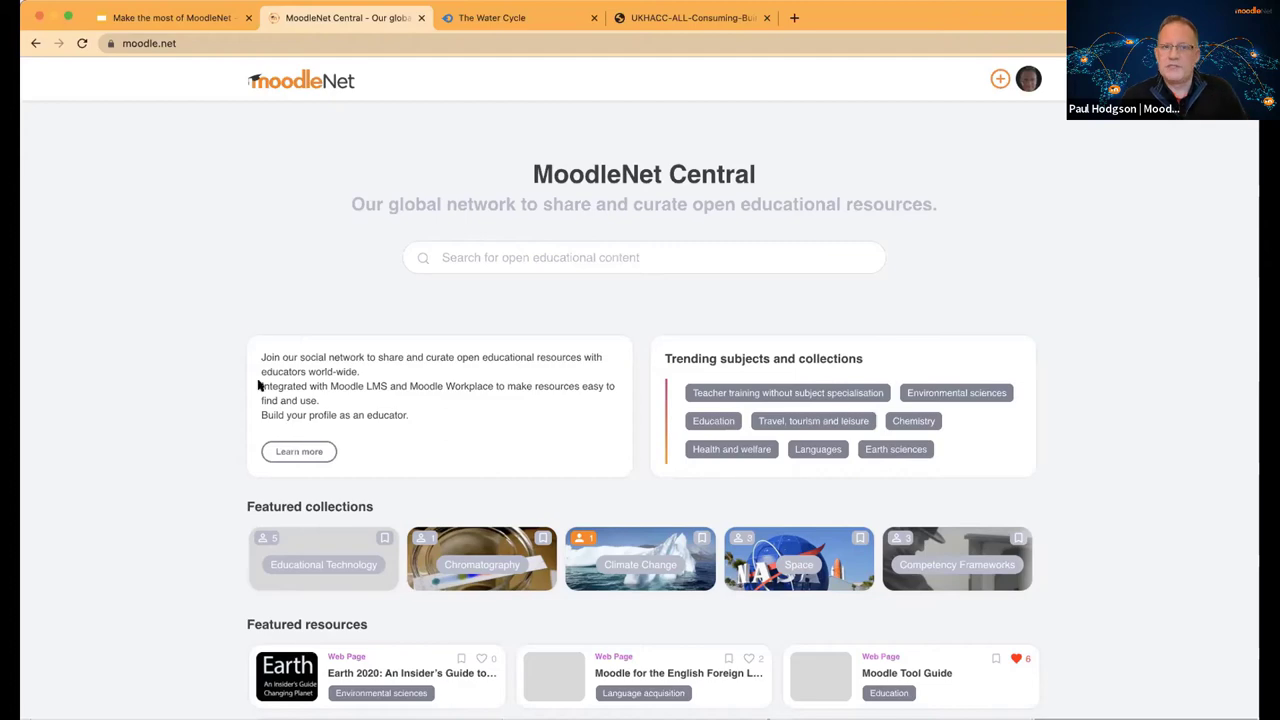
click(491, 257)
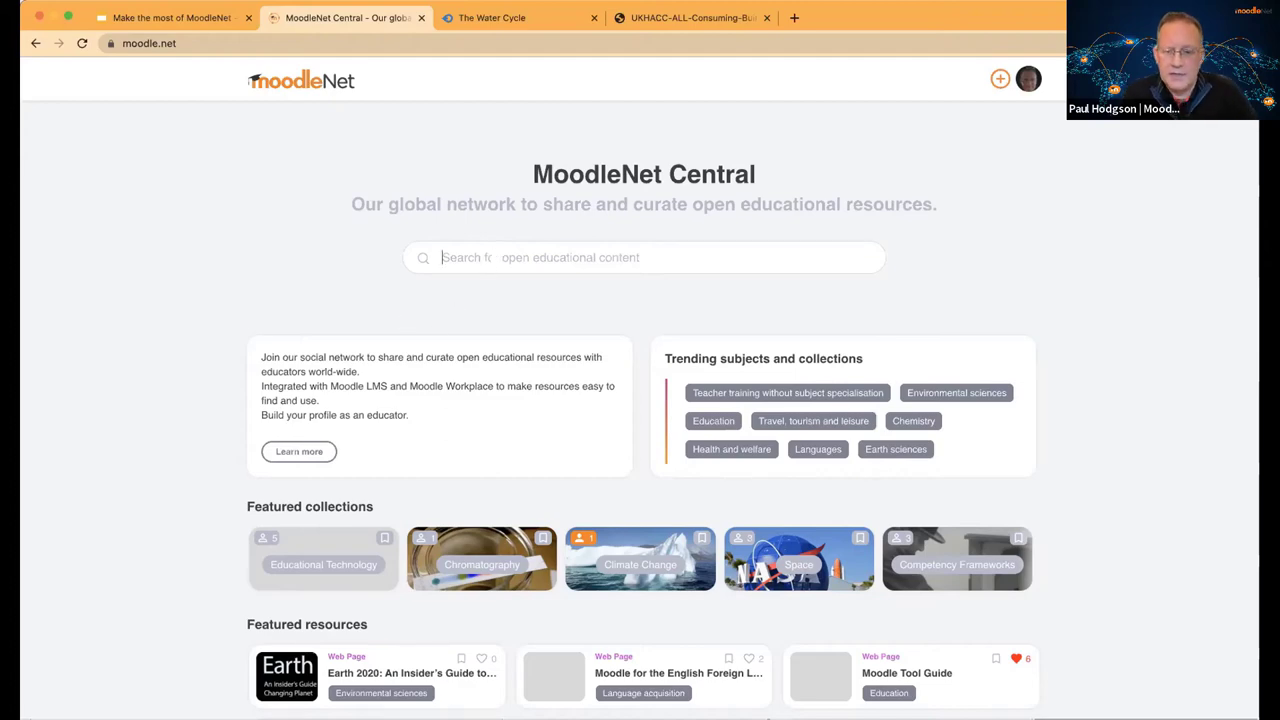
text(consump)
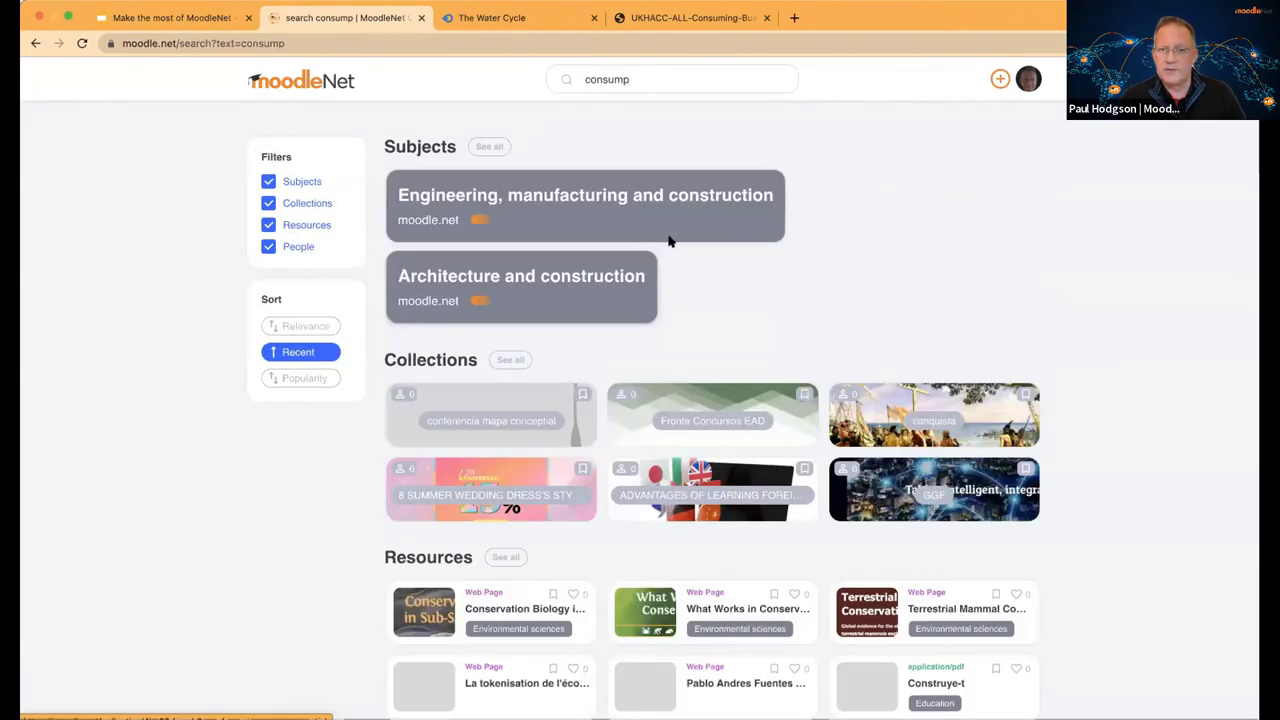
scroll(586, 351, down, 5)
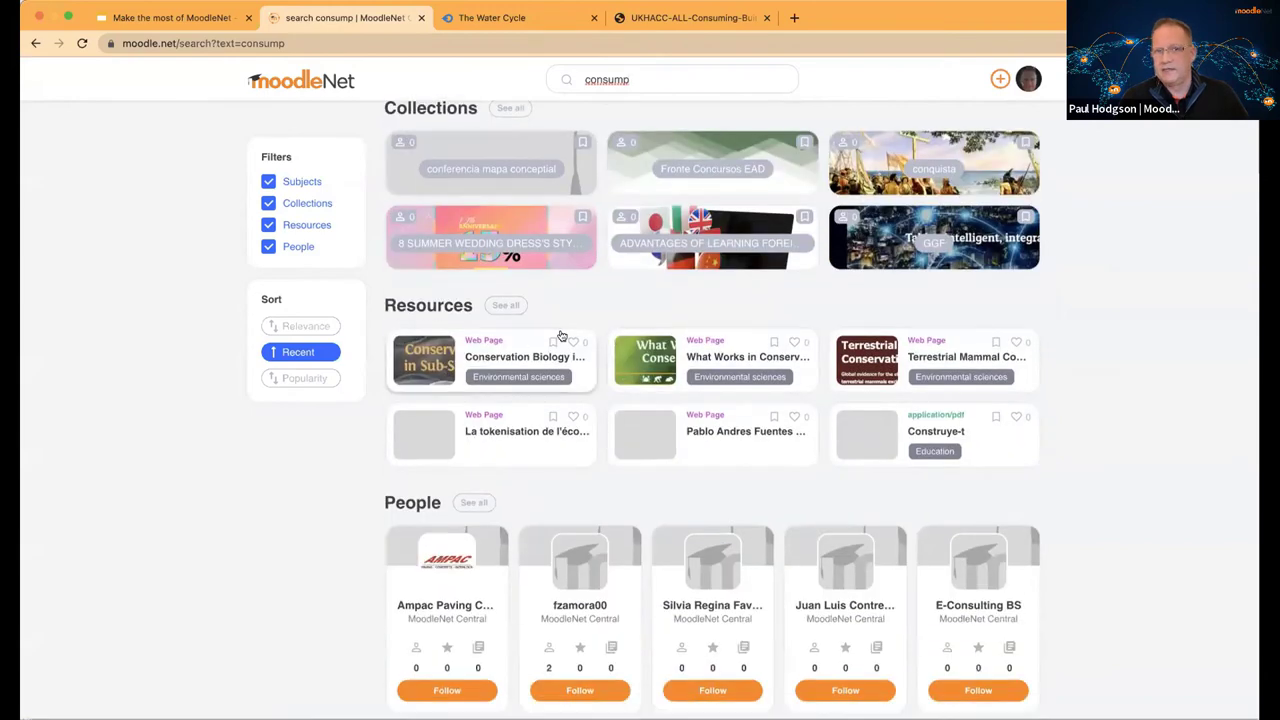
click(513, 307)
scroll(625, 392, down, 1)
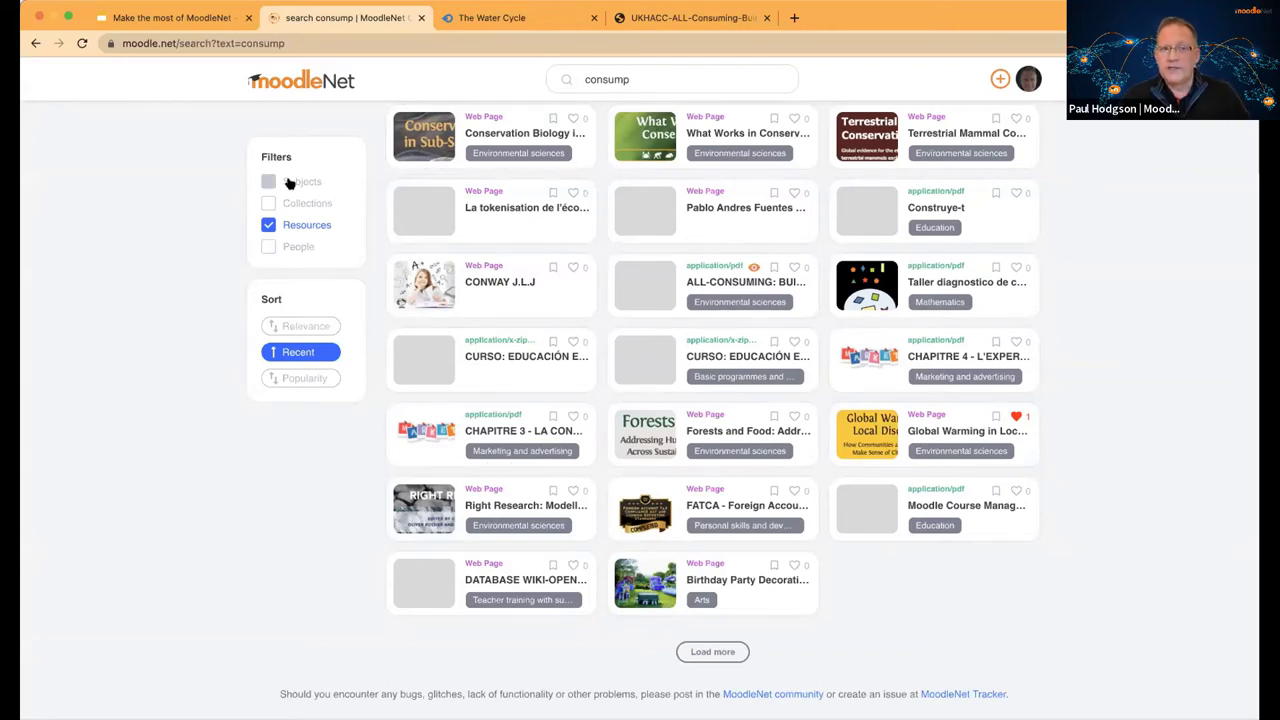
click(310, 325)
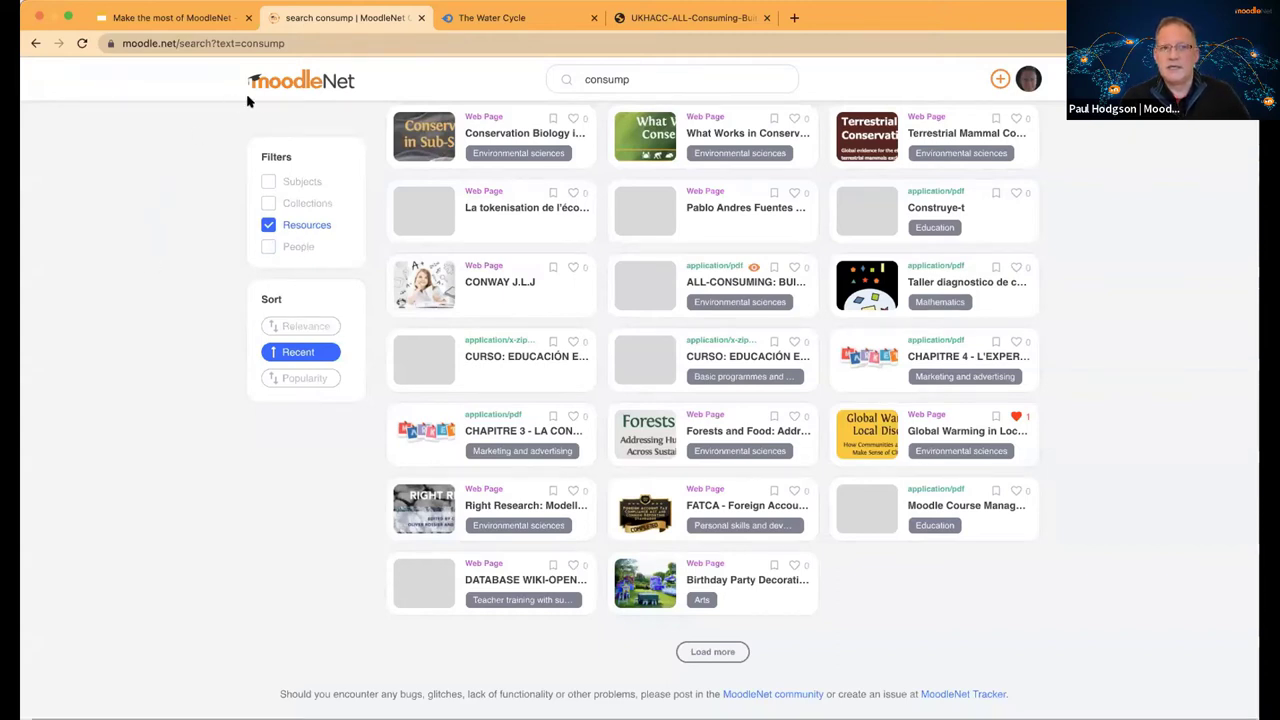
- Browse the home page's trending and featured content, view the Environmental sciences subject, and return to the home page
click(290, 86)
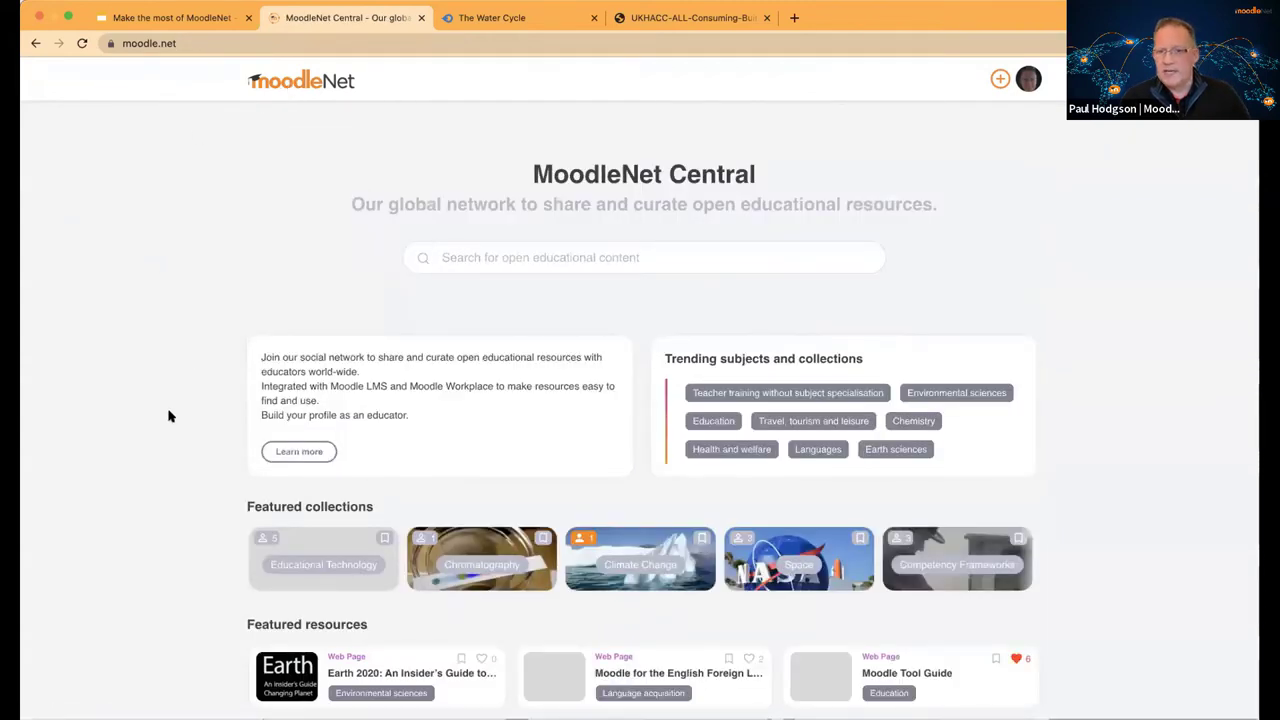
scroll(172, 413, down, 2)
scroll(172, 413, down, 1)
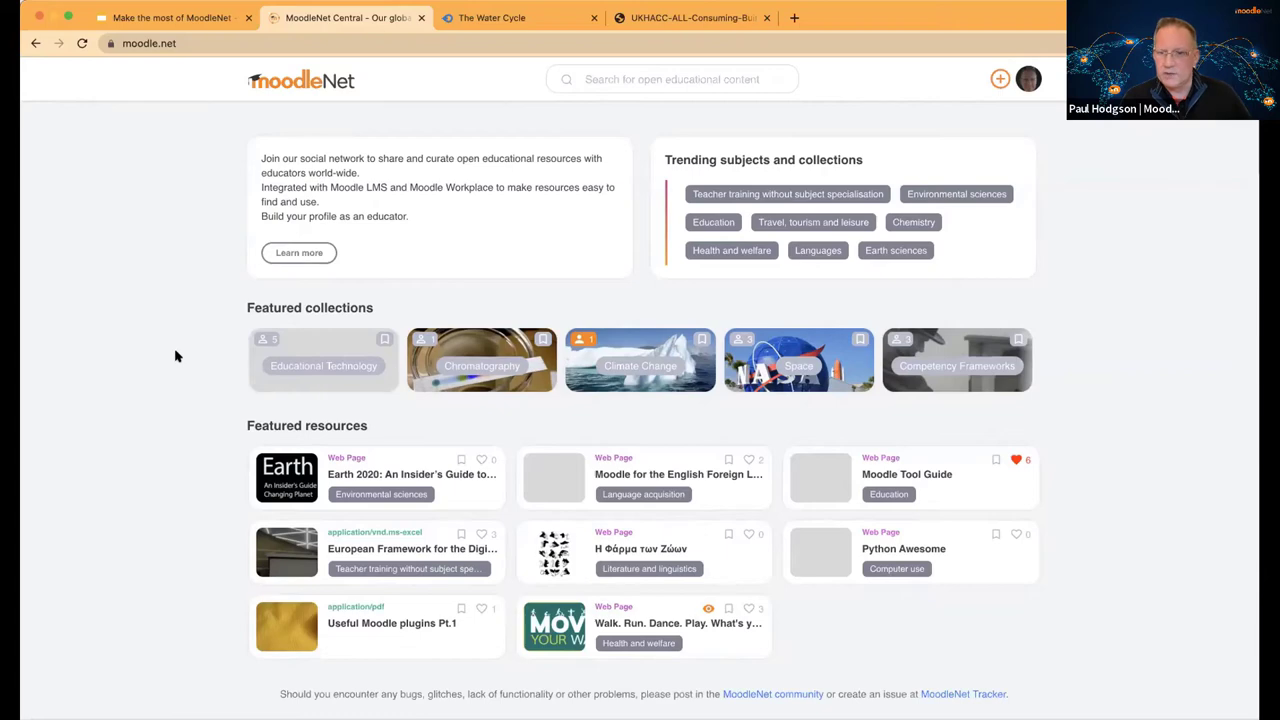
click(950, 194)
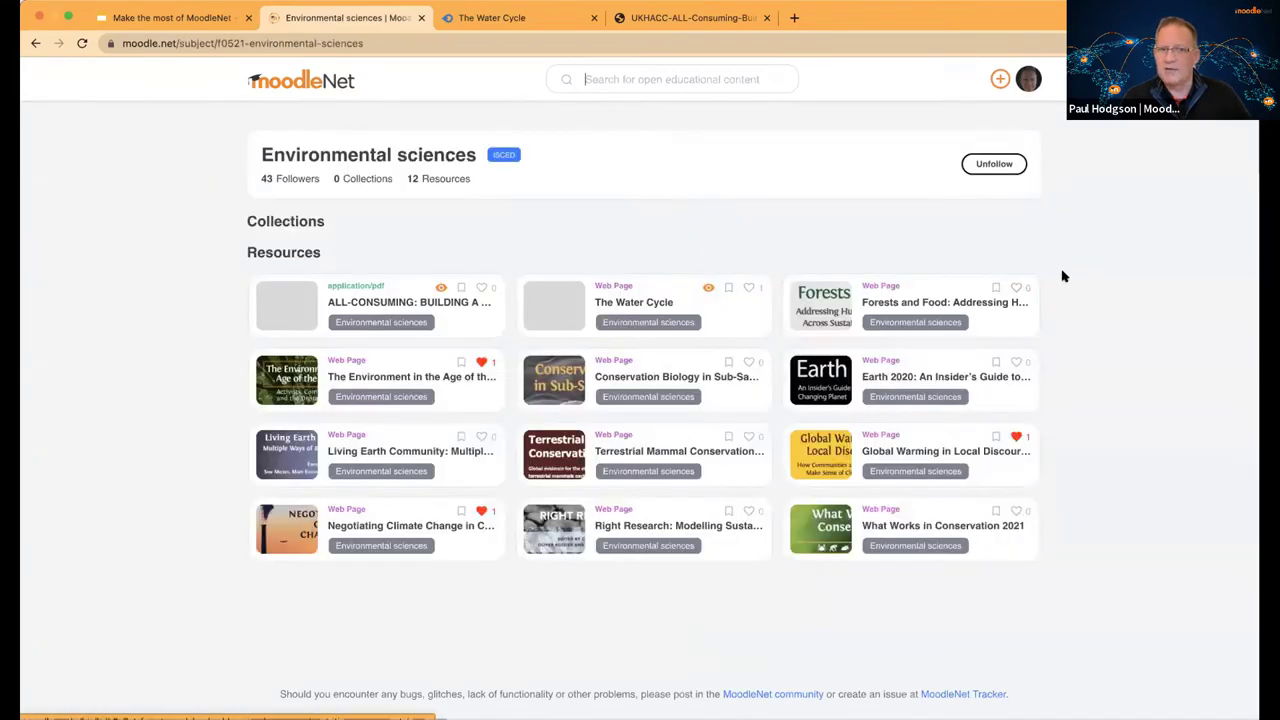
click(318, 86)
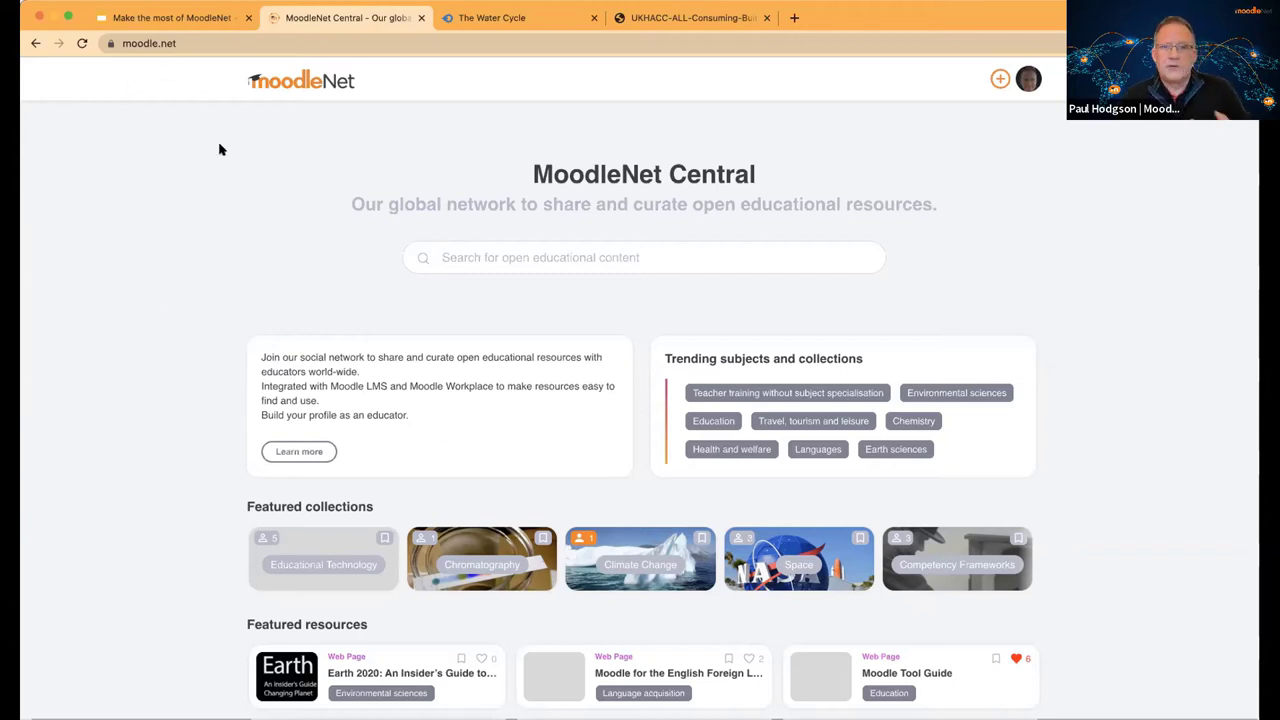
- Switch to the Google Slides presentation and present it from the "Let's take a look..." slide through to "You can contribute by..."
click(198, 15)
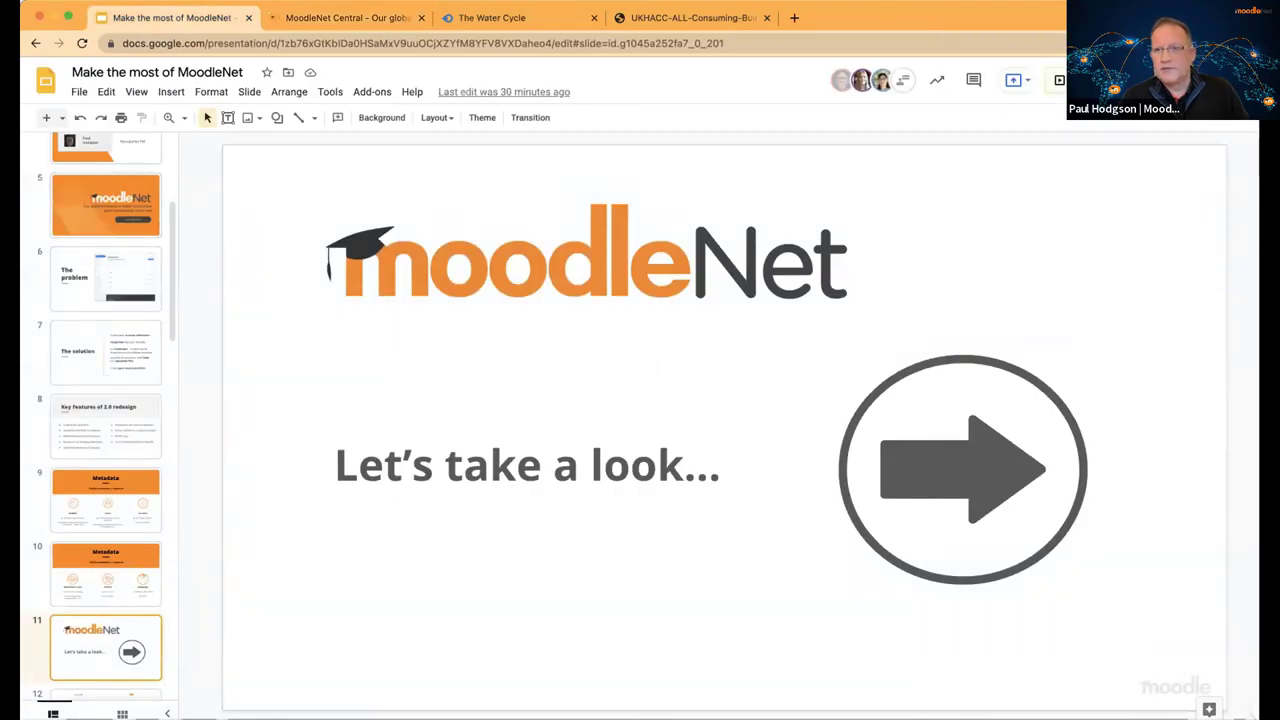
key(ctrl+F5)
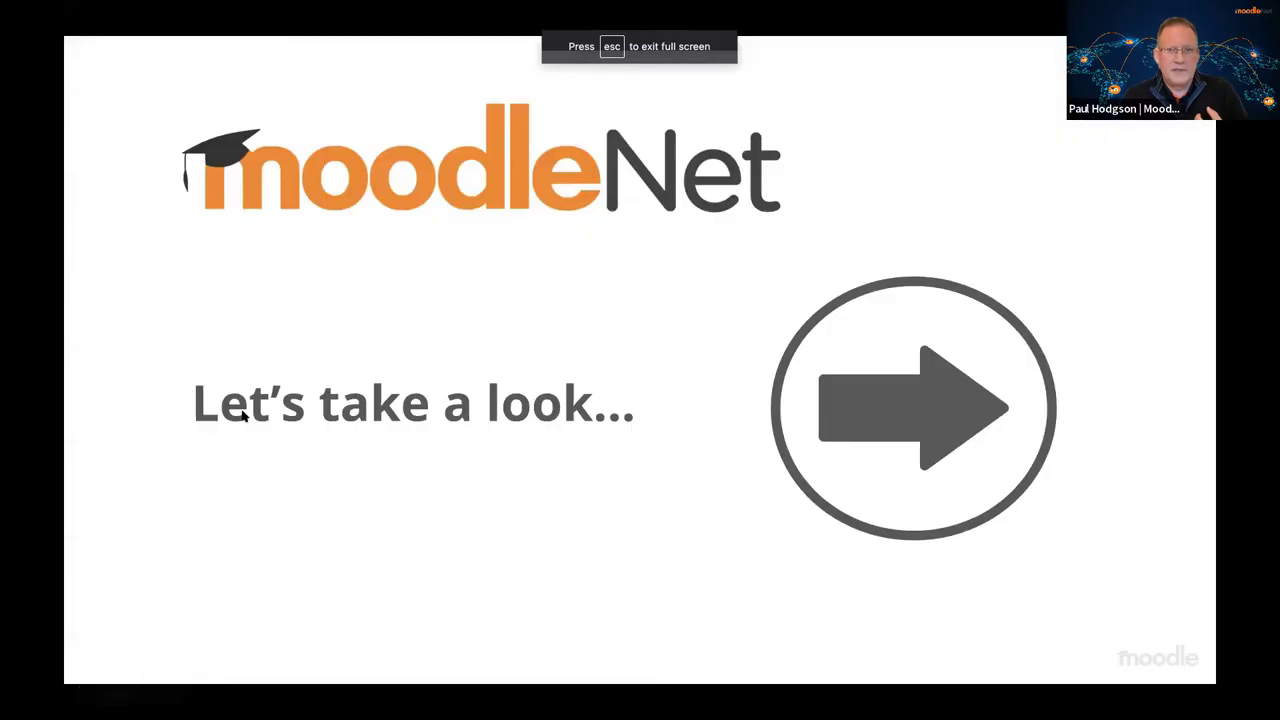
click(365, 407)
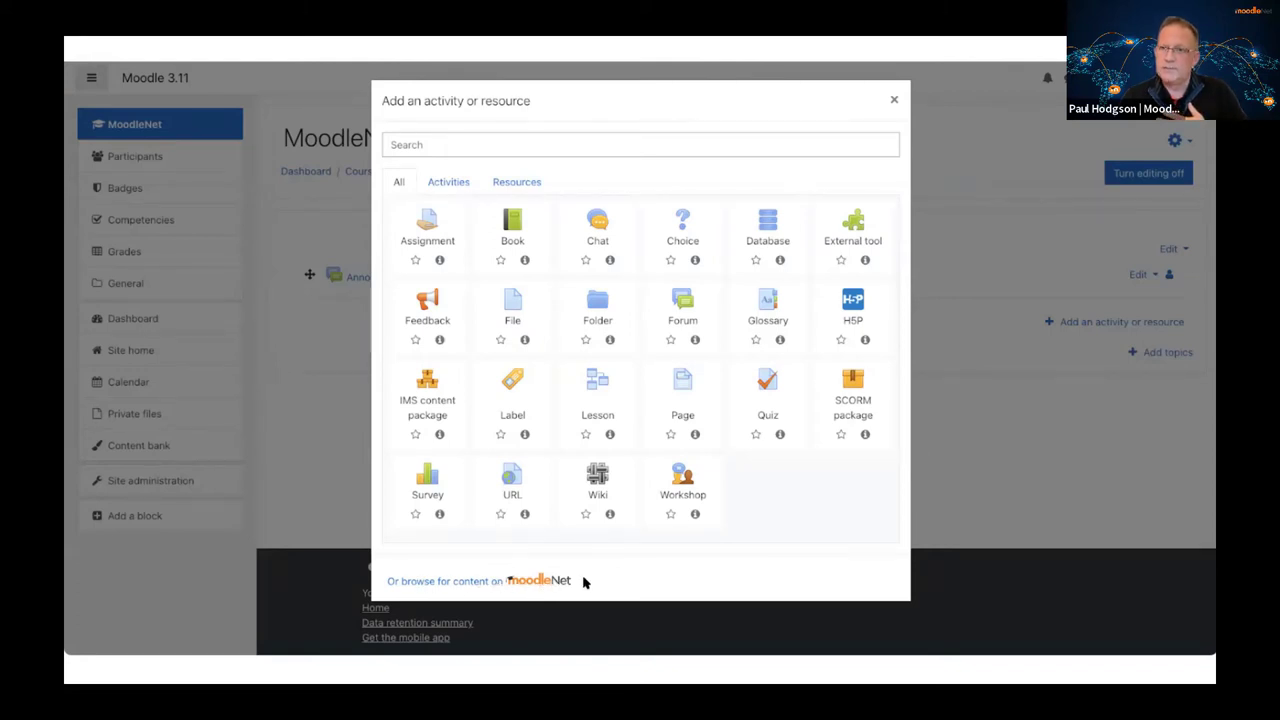
key(alt+Tab)
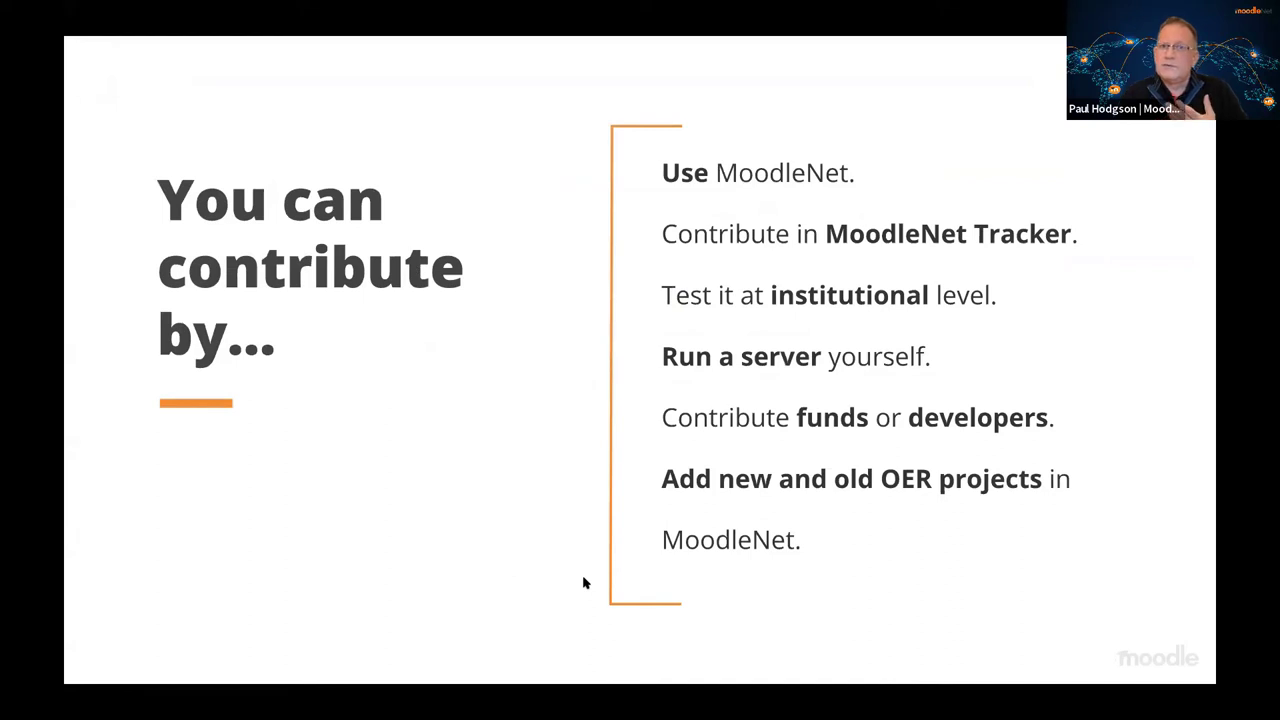